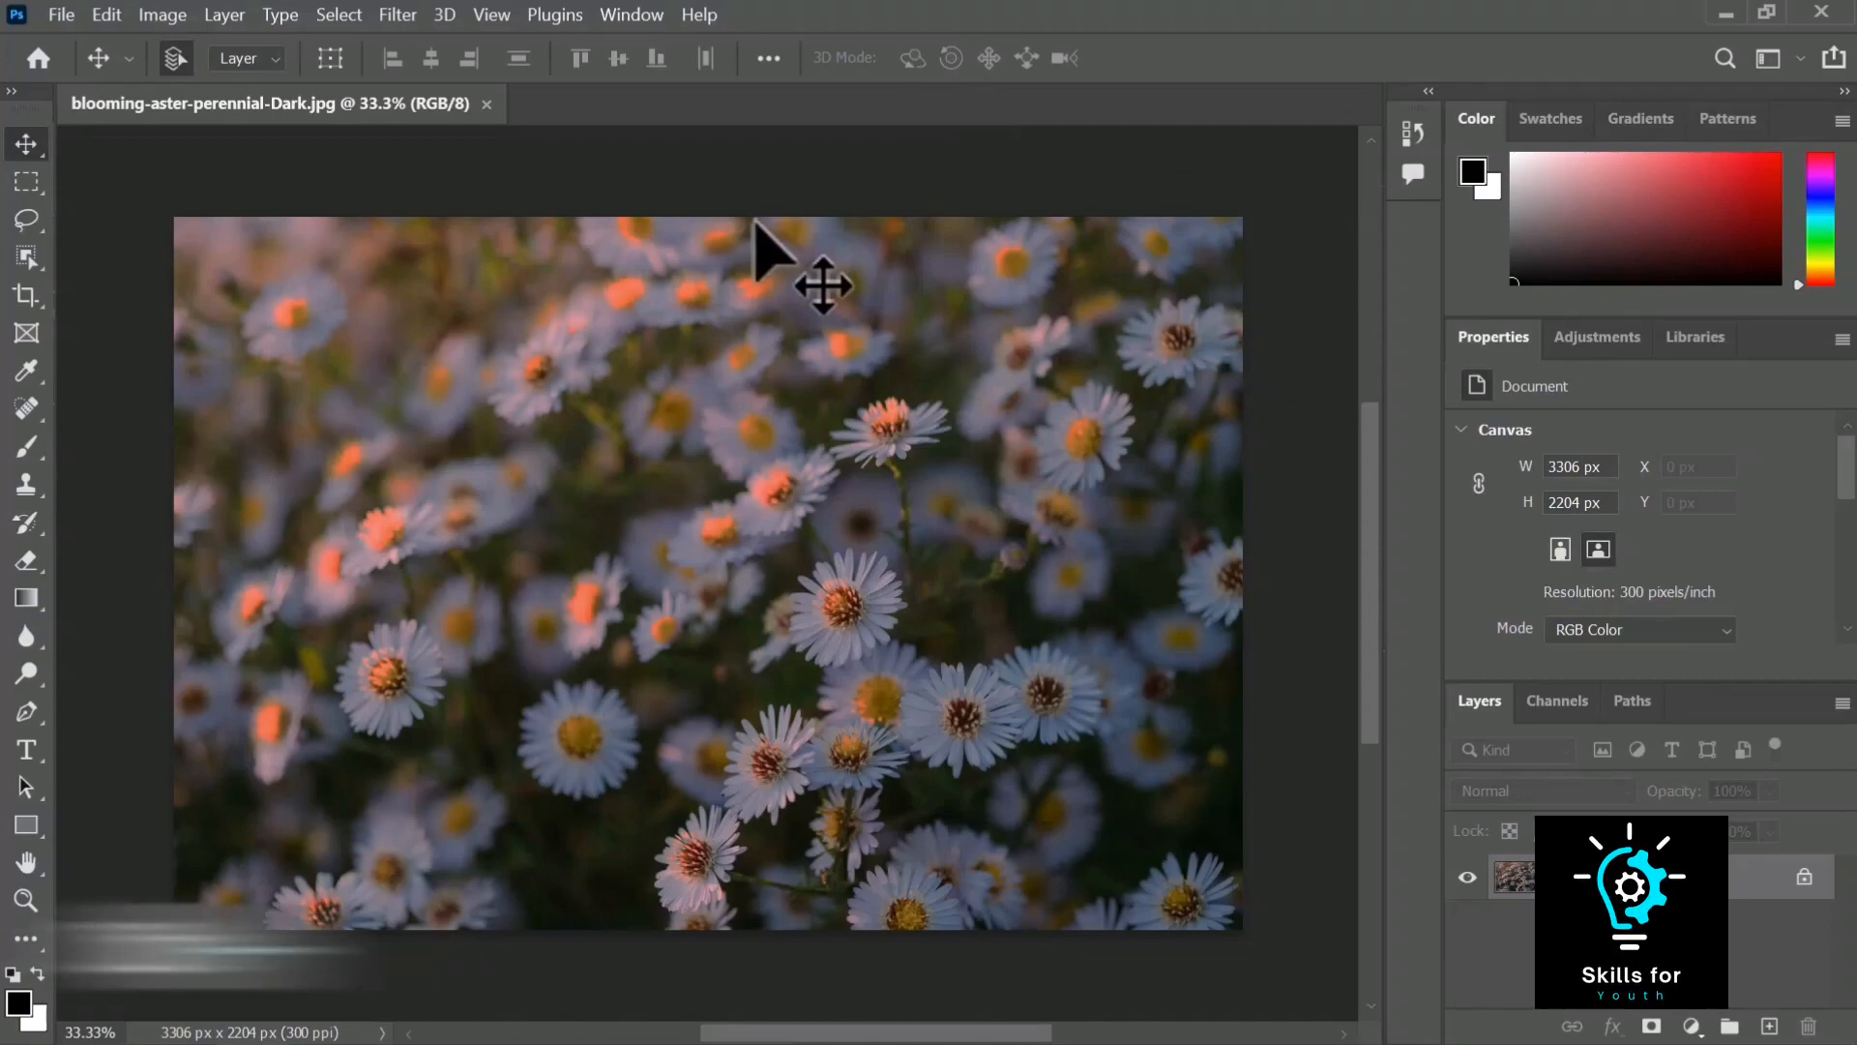
Zoom the flower photo out to 8.33% and back in to 33.33%.
key(ctrl+minus)
key(ctrl+minus)
key(ctrl+minus)
key(ctrl+minus)
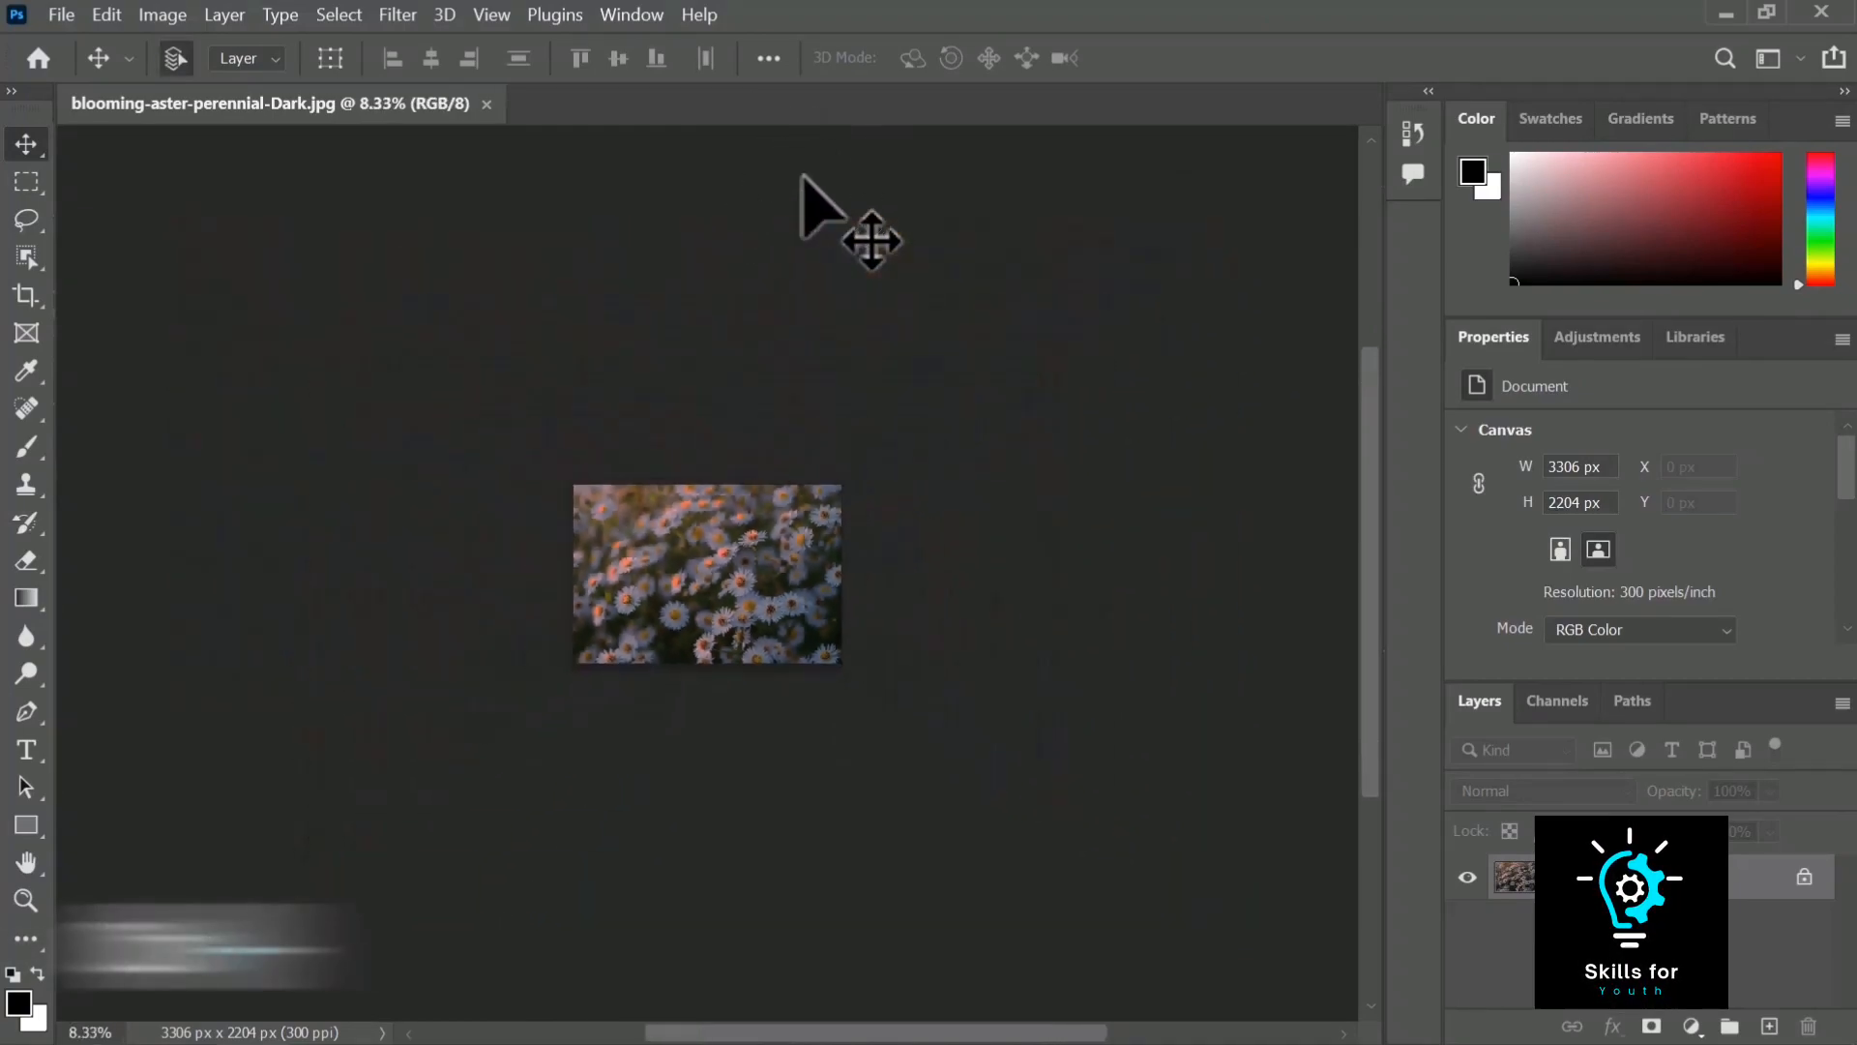
key(ctrl+plus)
key(ctrl+plus)
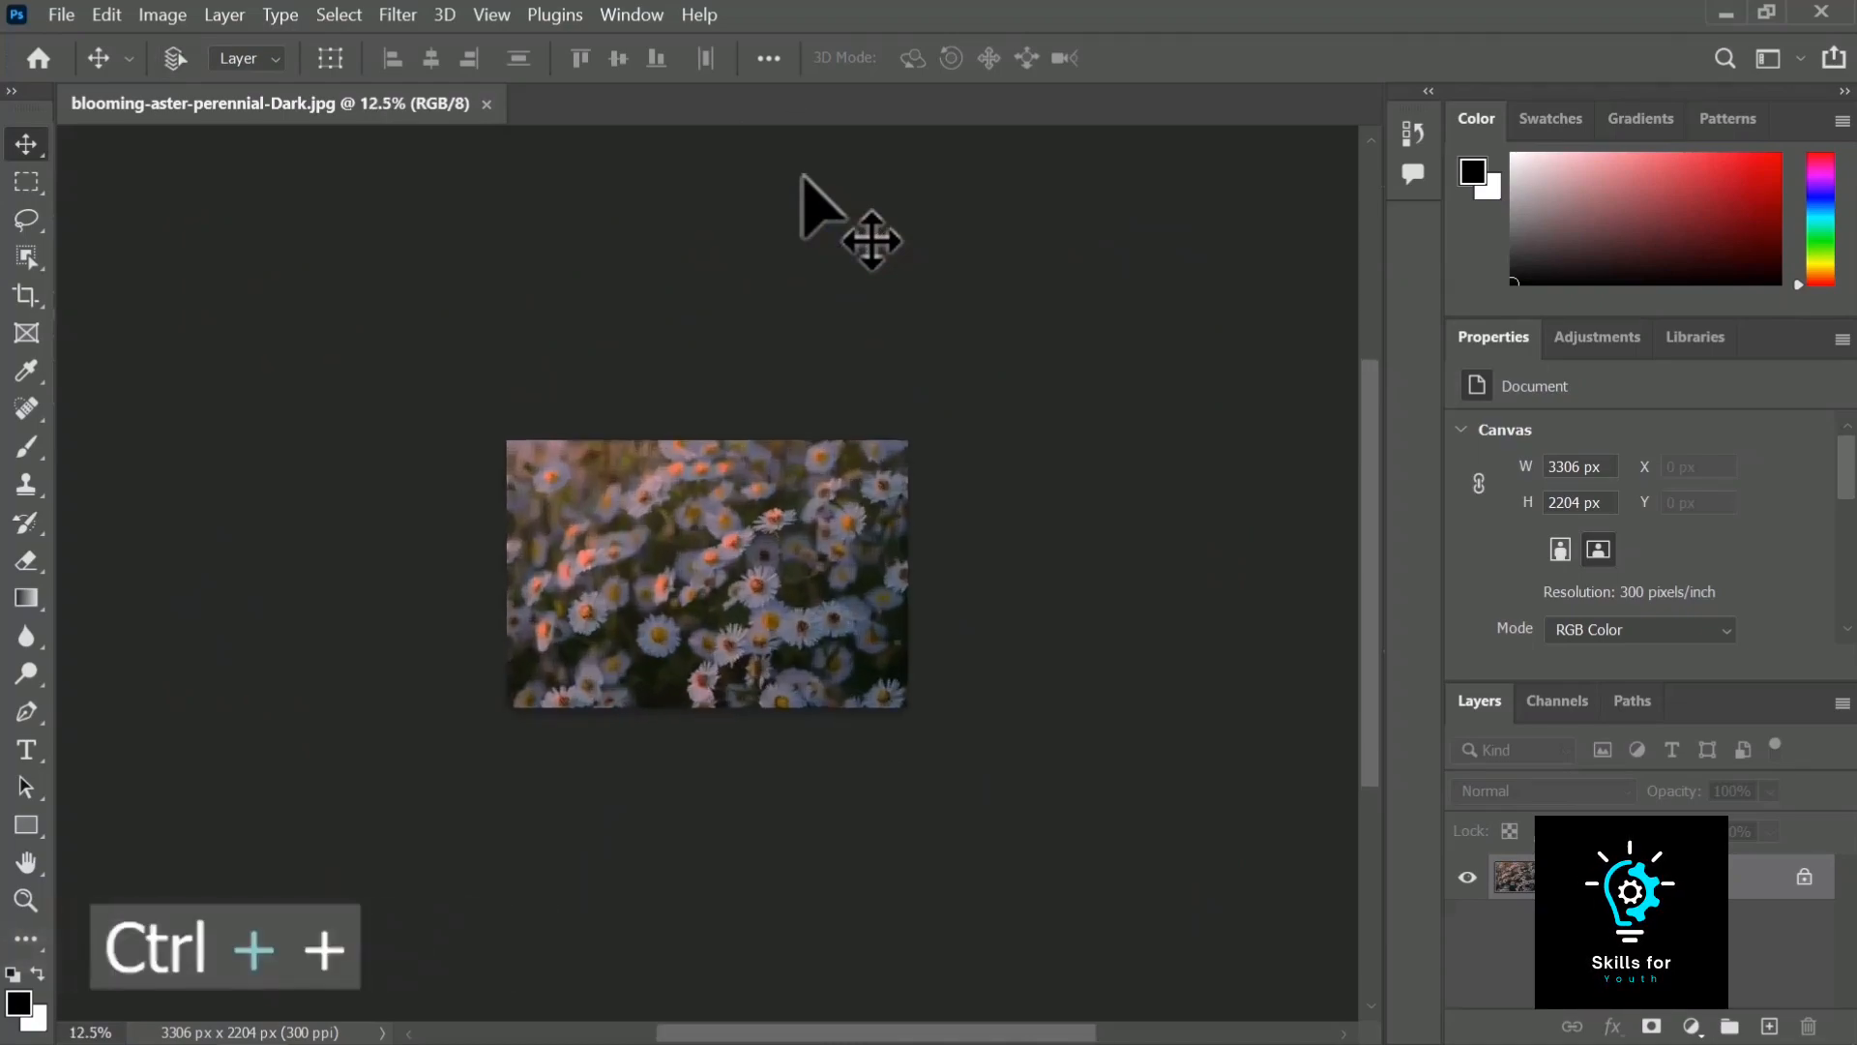
key(ctrl+plus)
key(ctrl+plus)
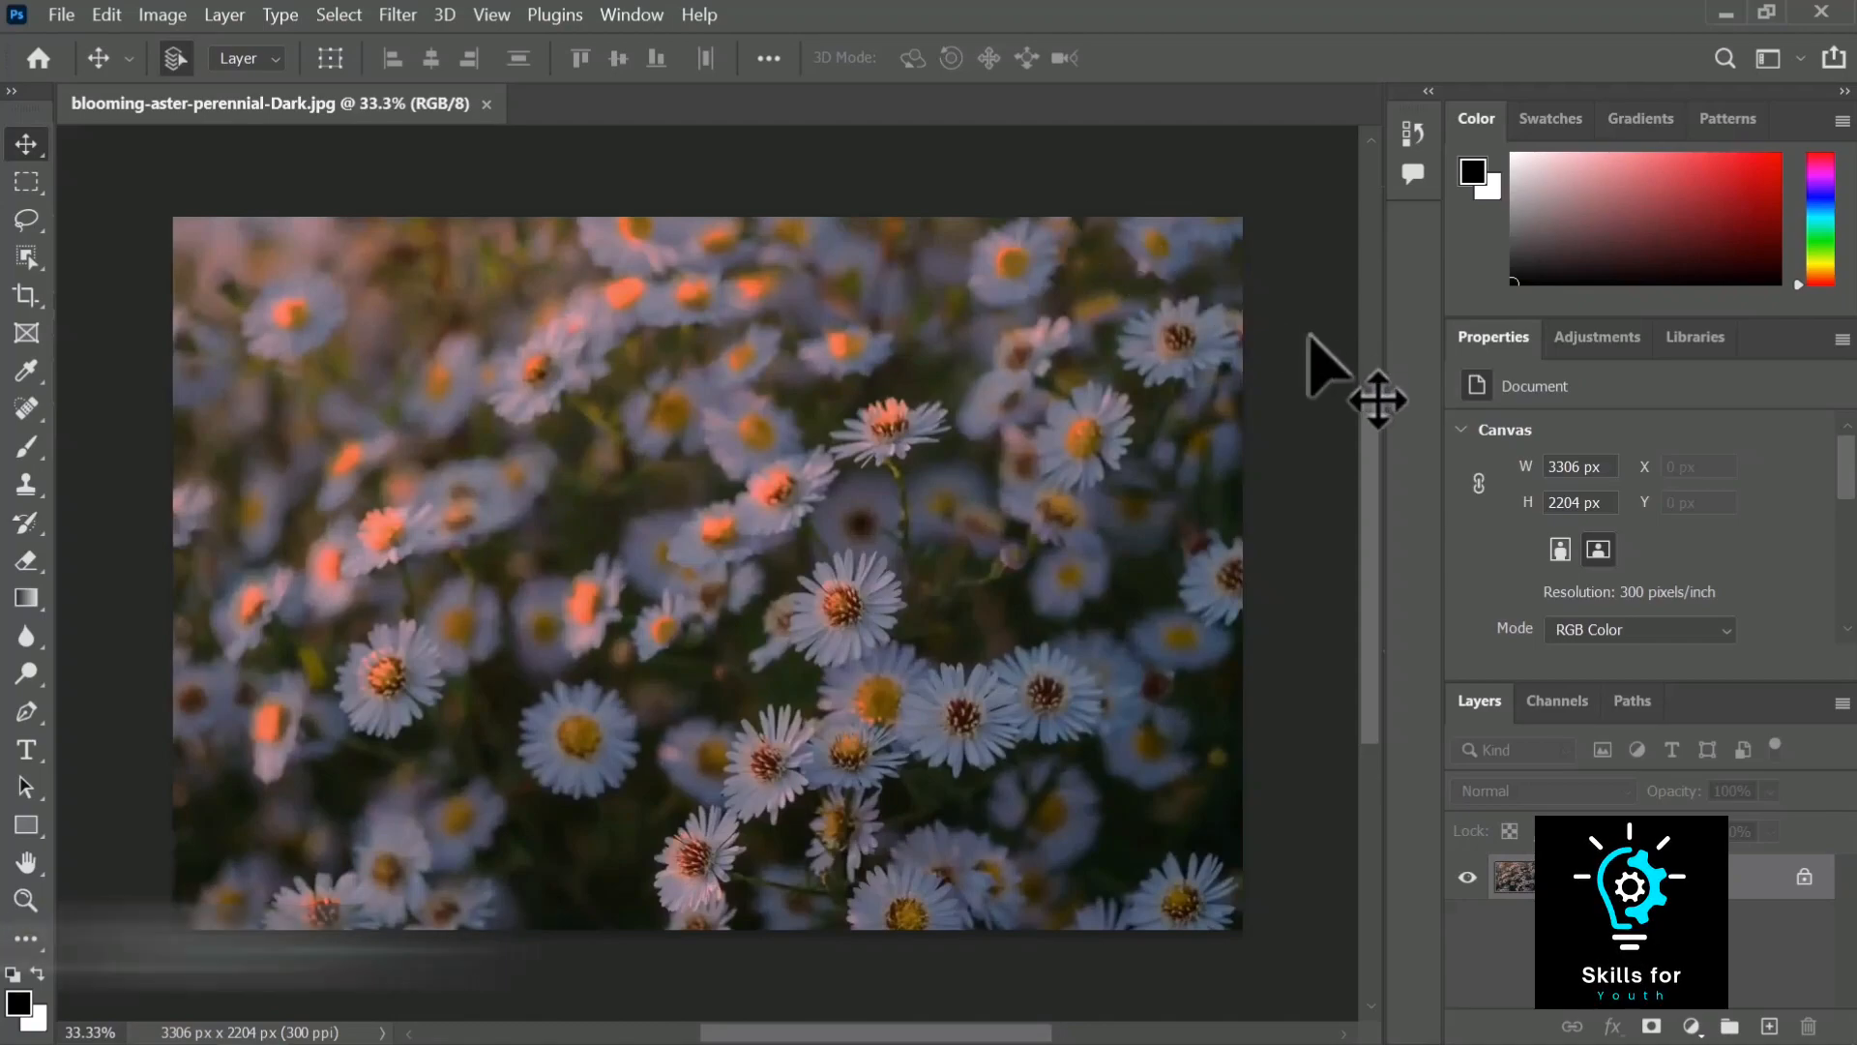
Pan the flower photo vertically and horizontally, and bring it back near the middle of the canvas area.
drag(1364, 451, 1374, 523)
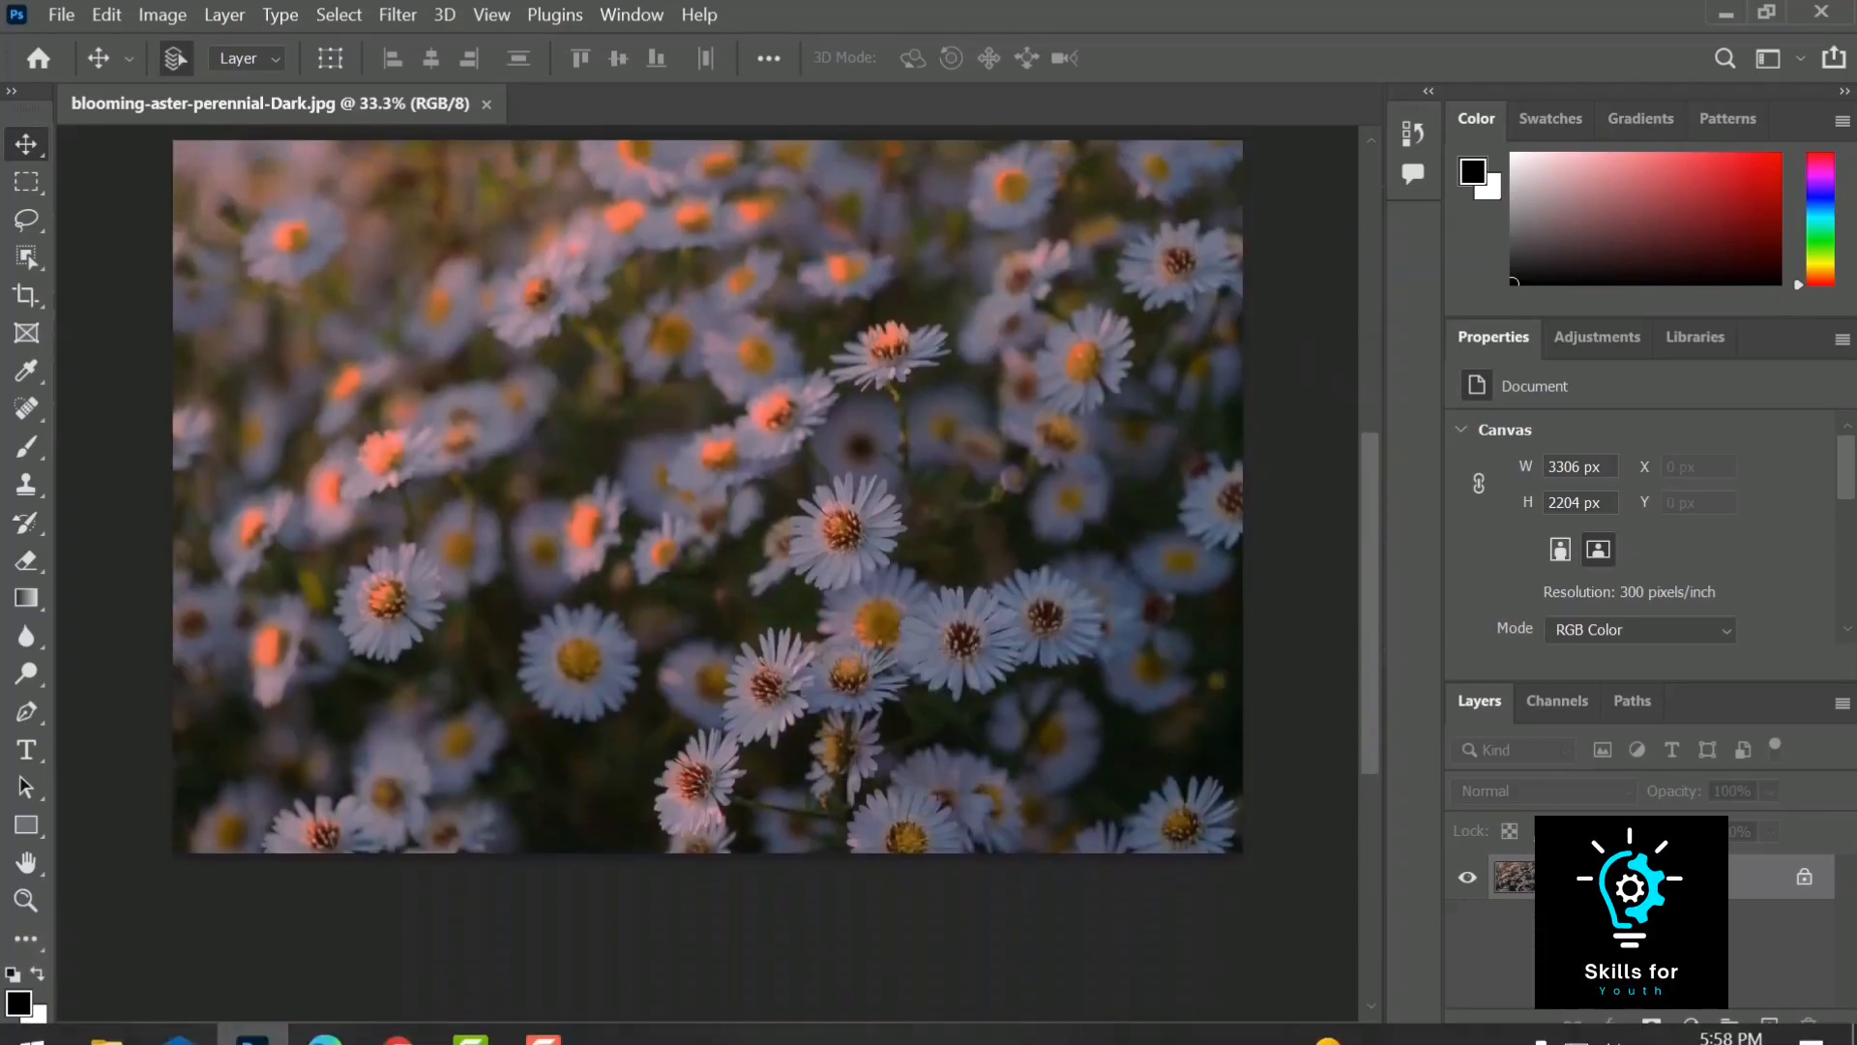
mouse_move(912, 1031)
mouse_down()
mouse_move(816, 1031)
mouse_move(921, 1037)
mouse_move(896, 1035)
mouse_up()
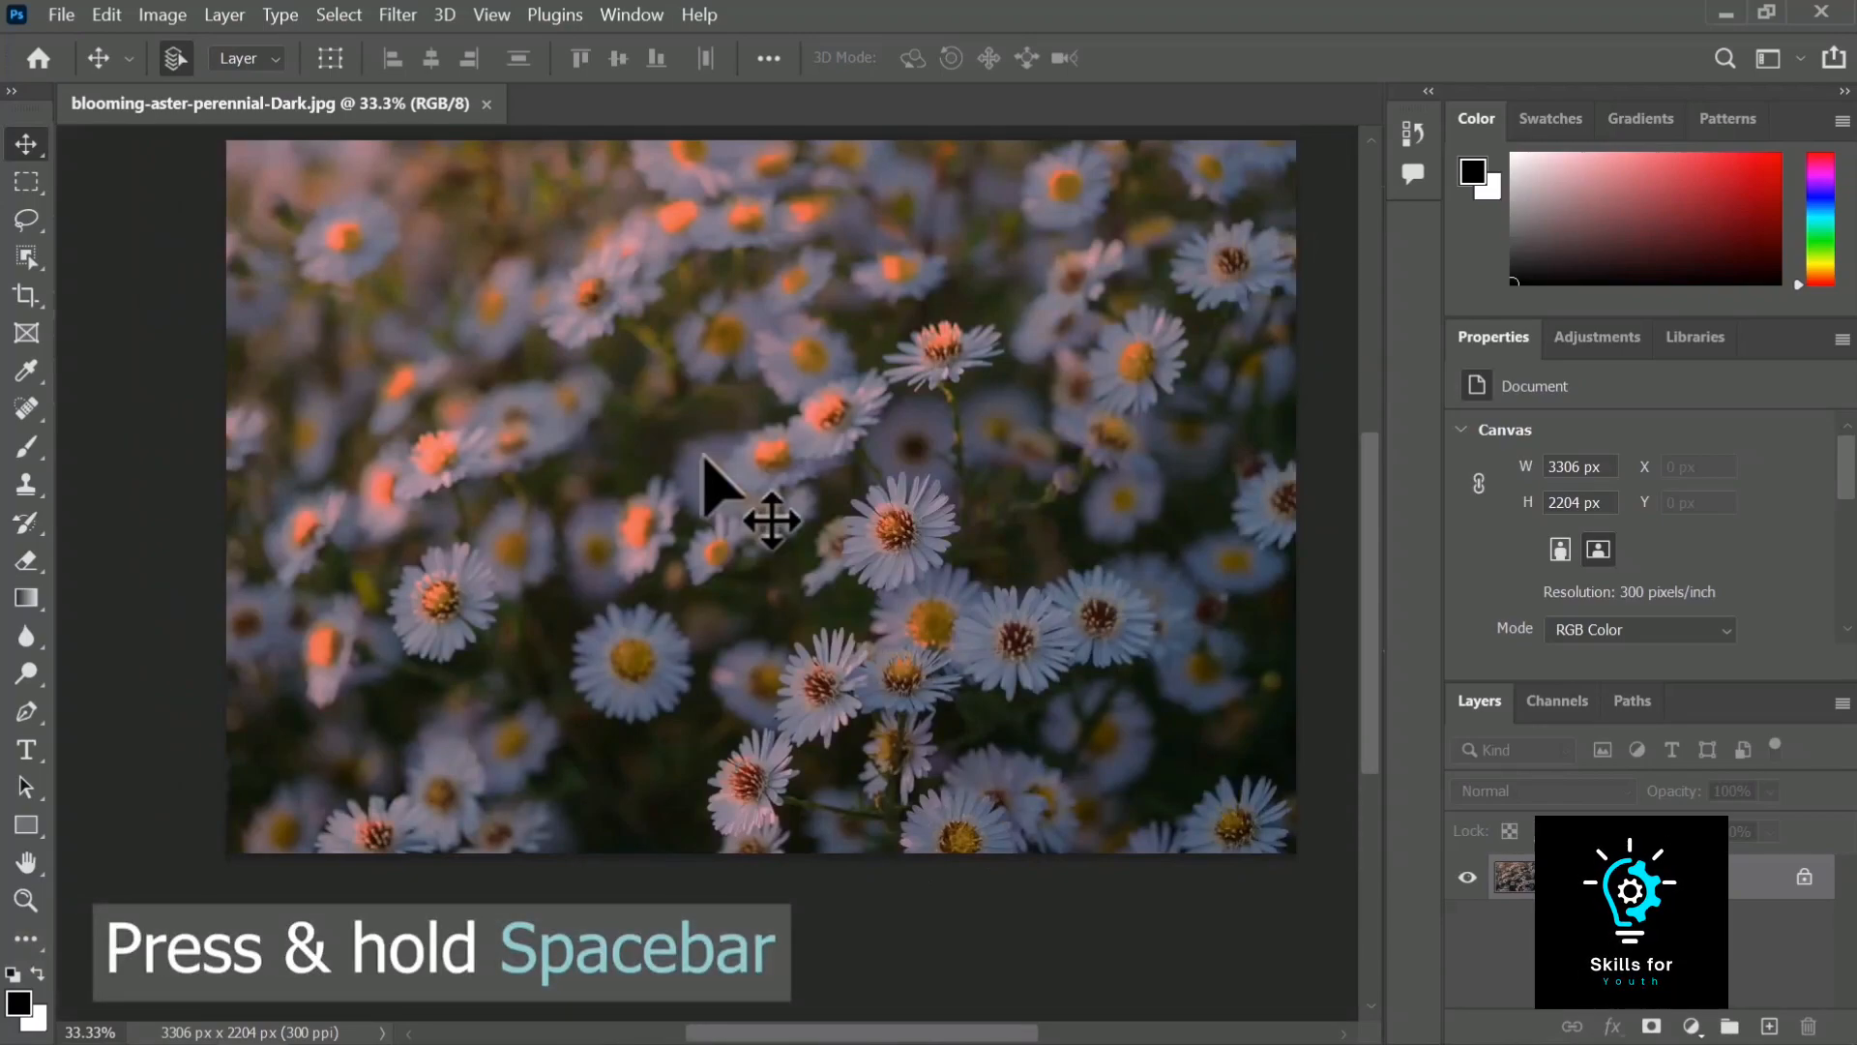
key(space)
drag(879, 406, 828, 521)
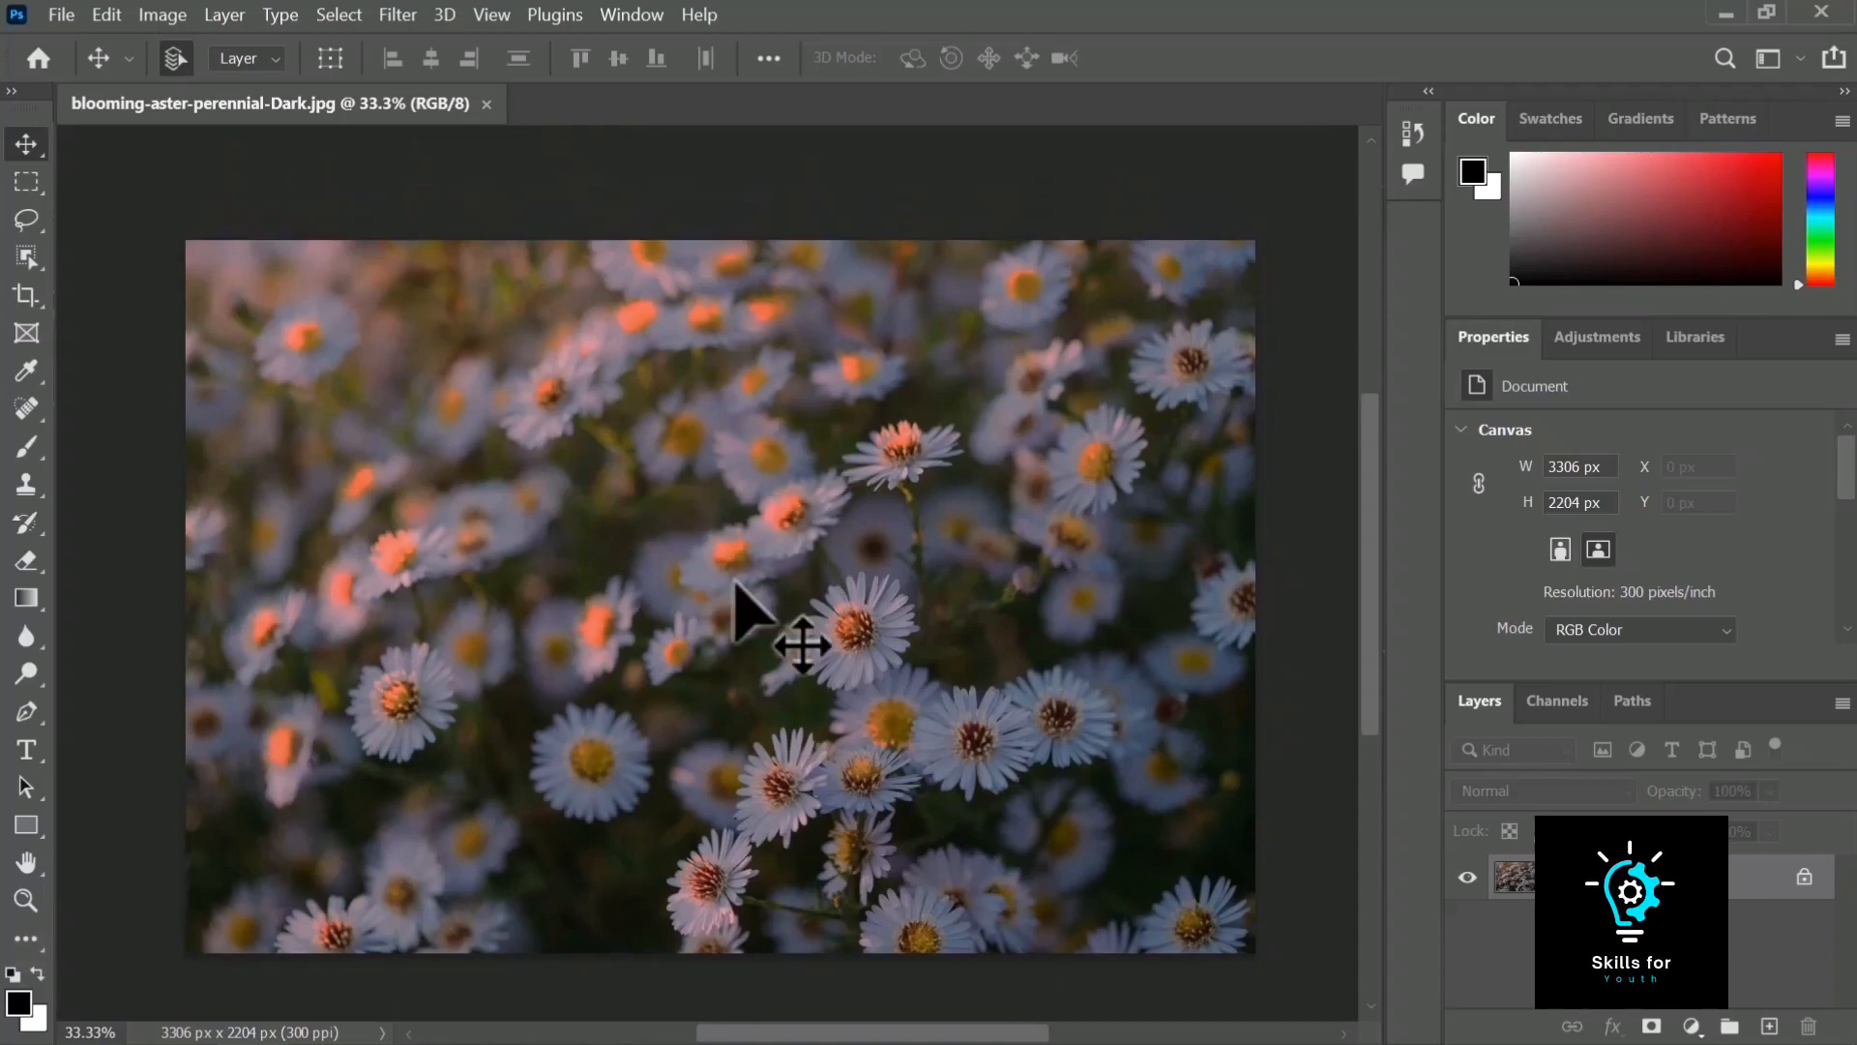
key(space)
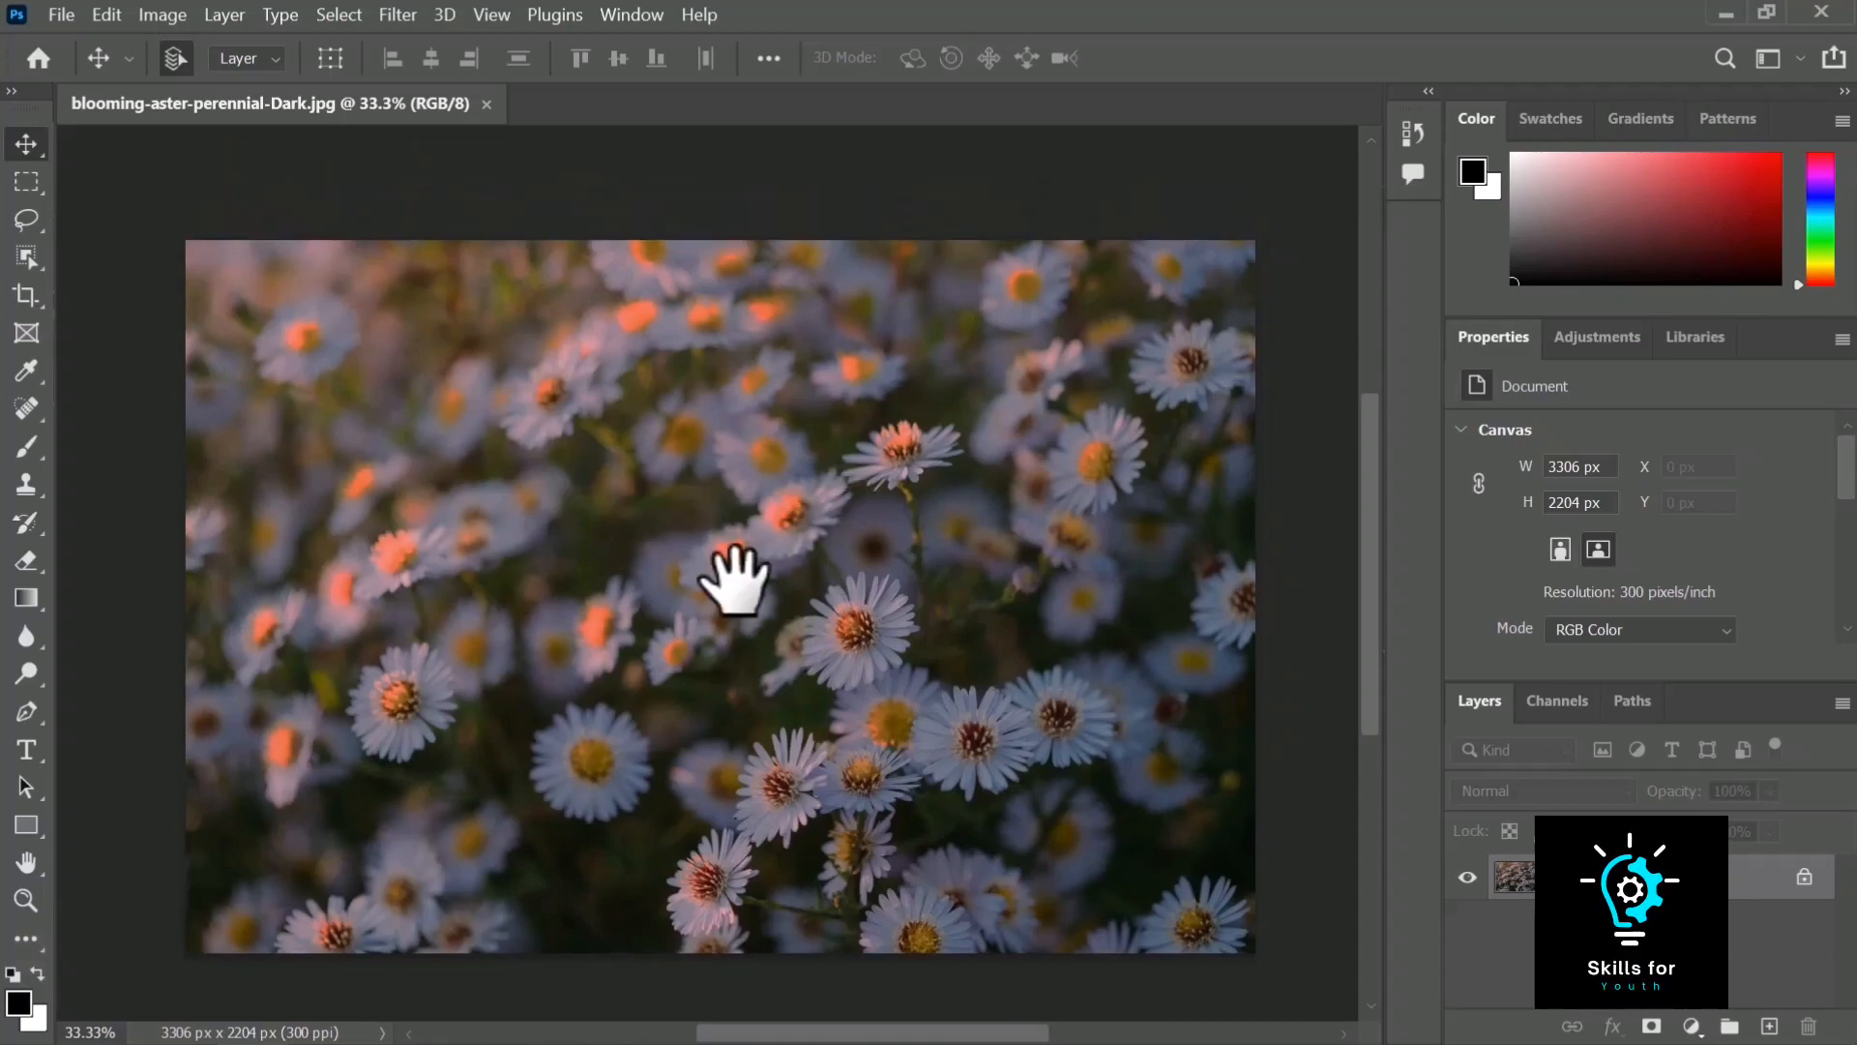
mouse_move(738, 580)
mouse_down()
mouse_move(506, 581)
mouse_move(884, 551)
mouse_move(938, 570)
mouse_move(883, 539)
mouse_move(1048, 490)
mouse_move(568, 713)
mouse_move(910, 556)
mouse_move(822, 528)
mouse_move(755, 552)
mouse_up()
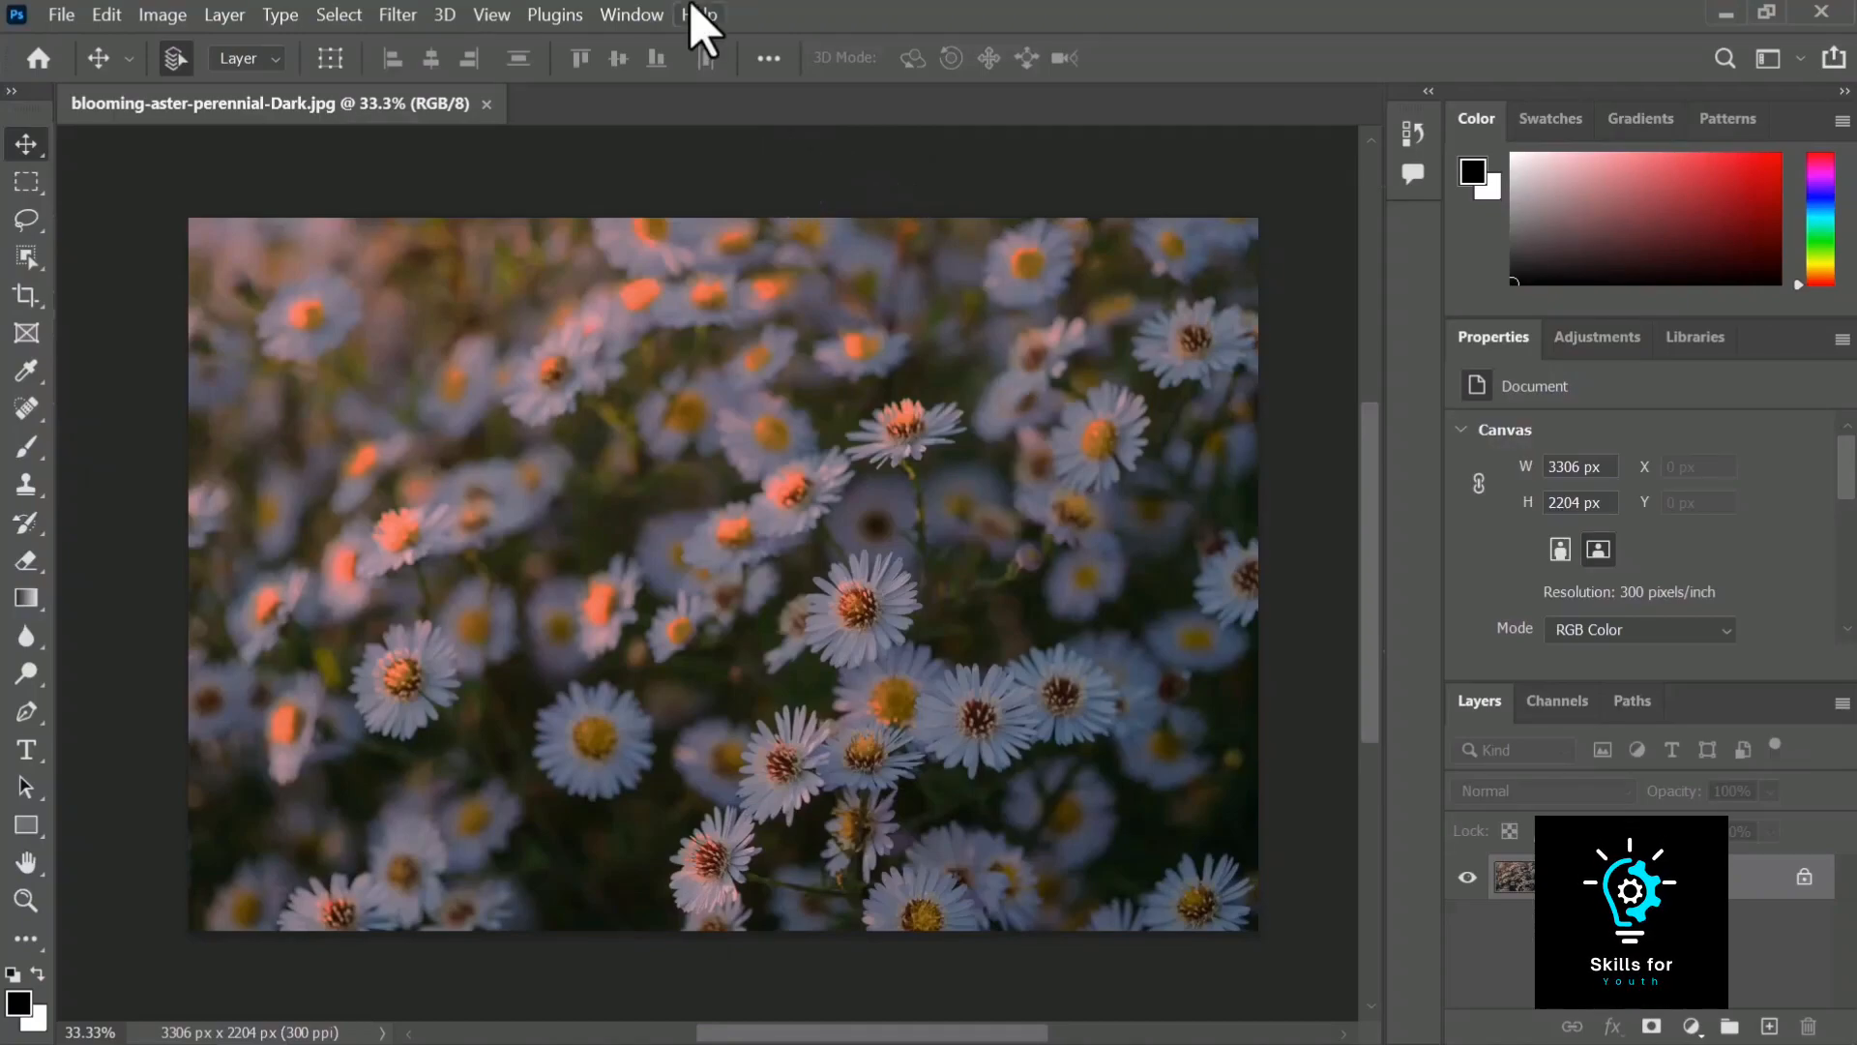
Display the Adjustments panel.
click(631, 16)
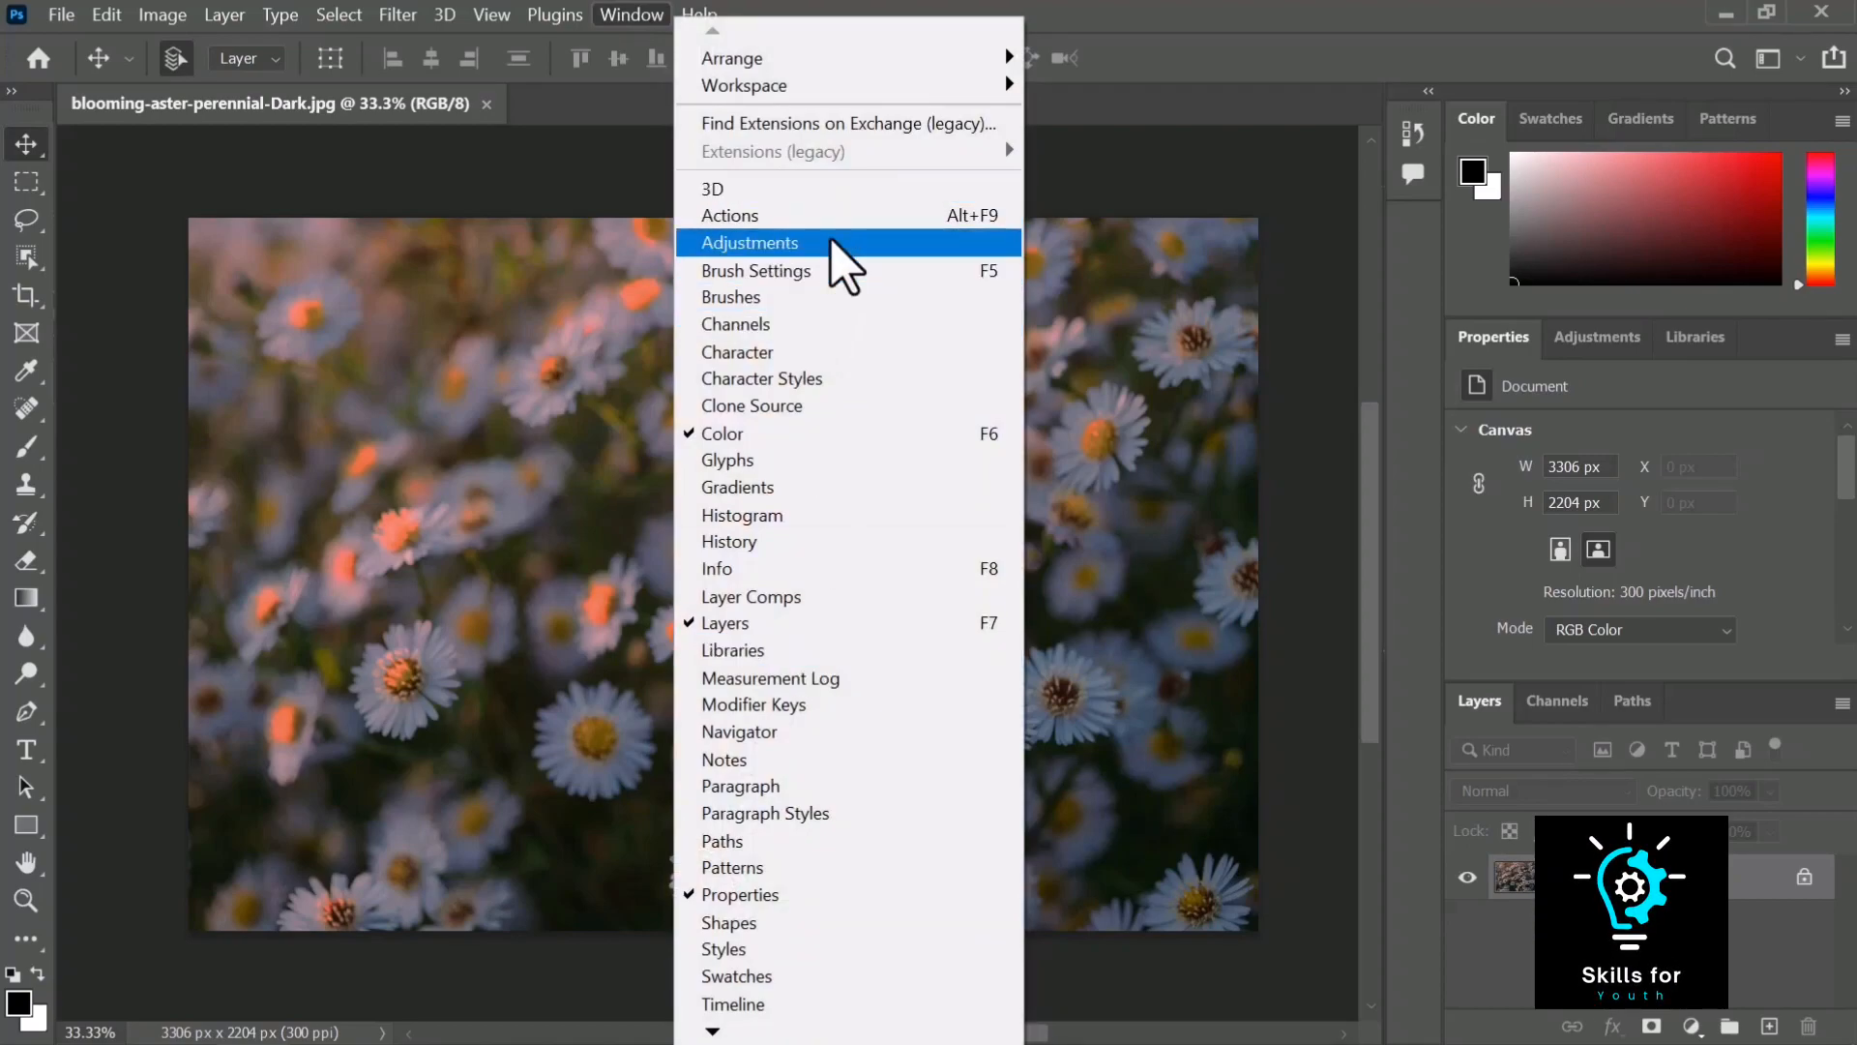
click(845, 244)
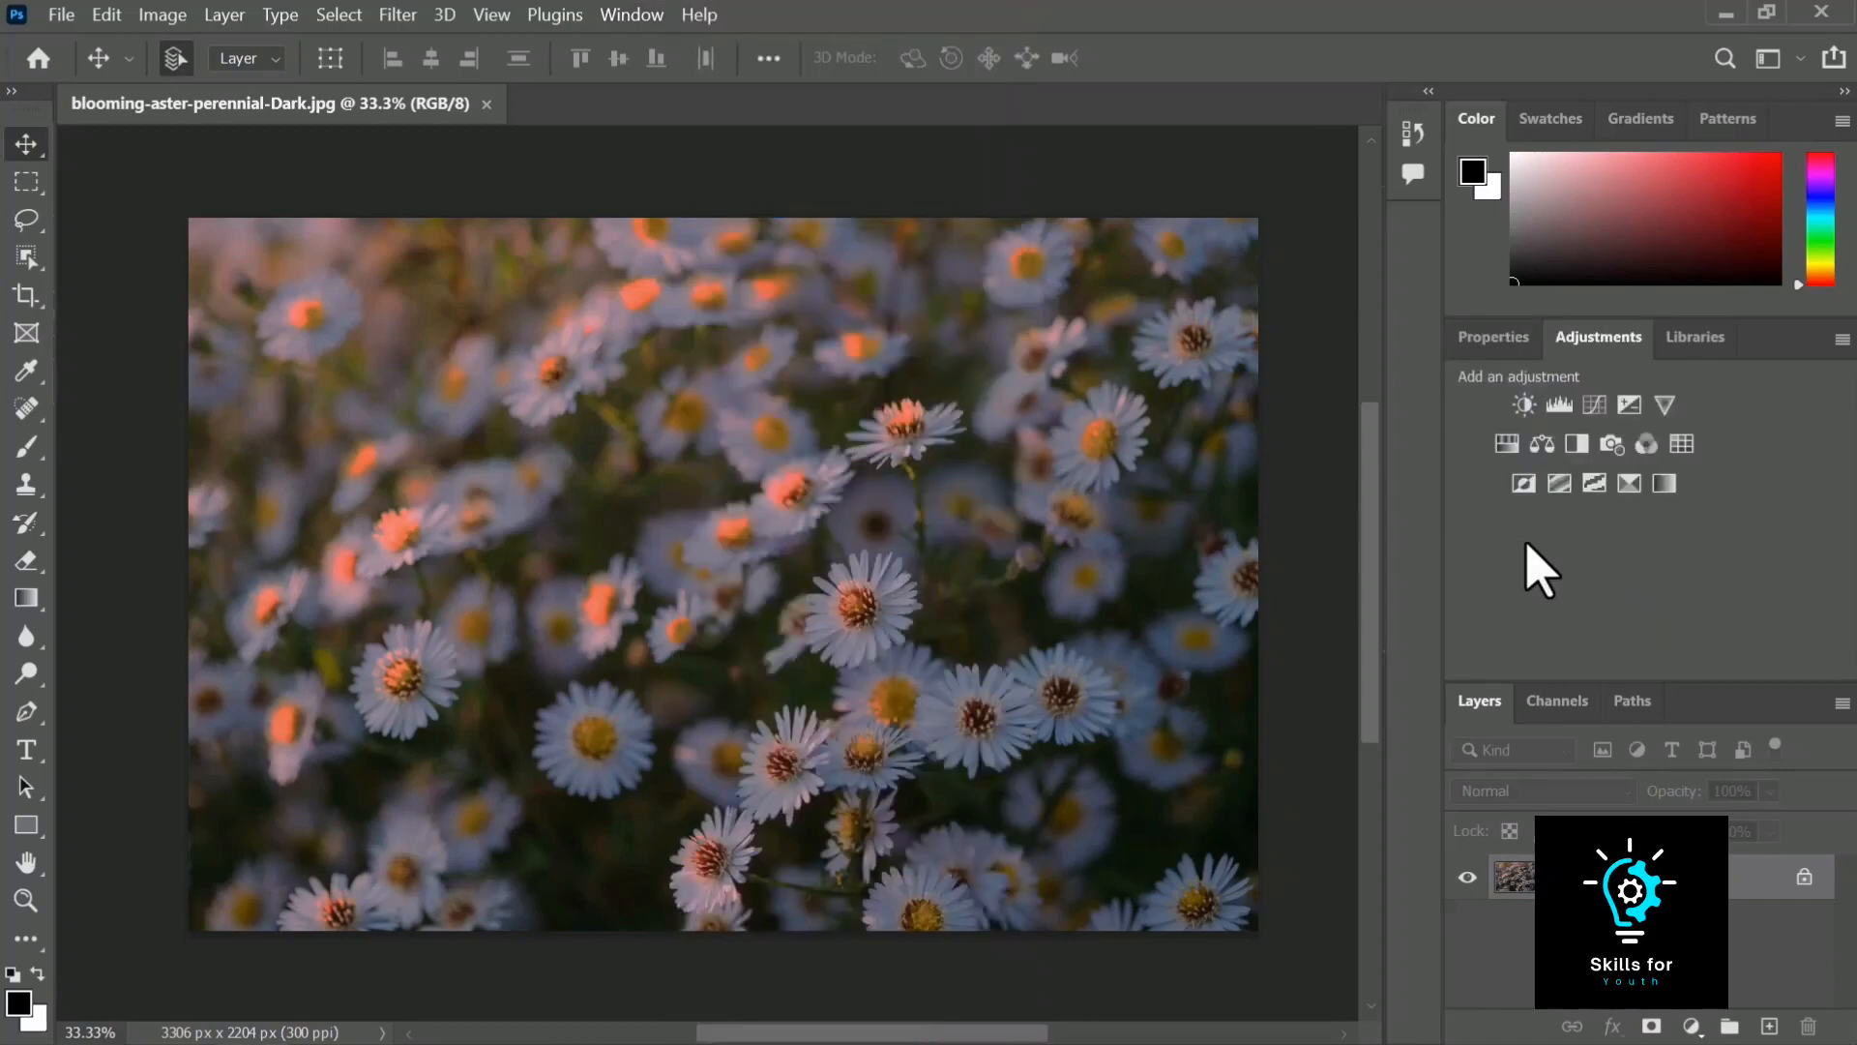
click(640, 17)
mouse_move(777, 92)
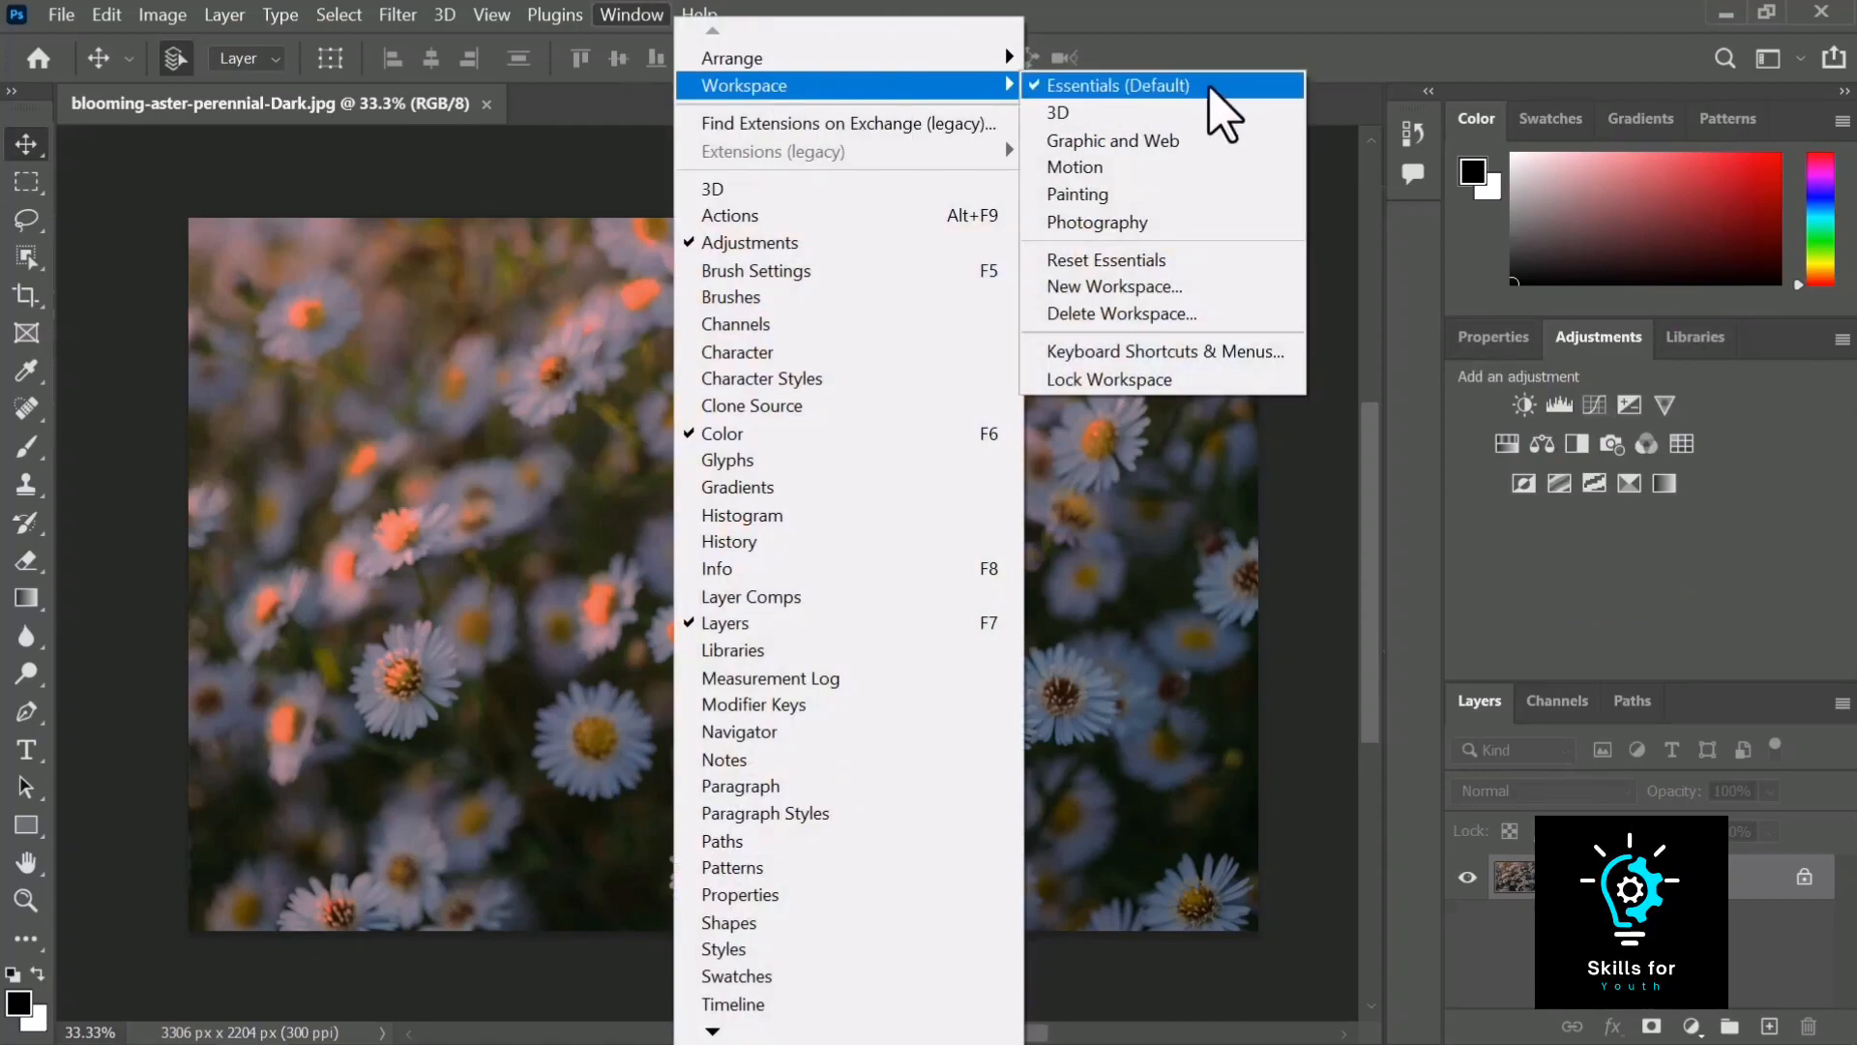
click(1596, 33)
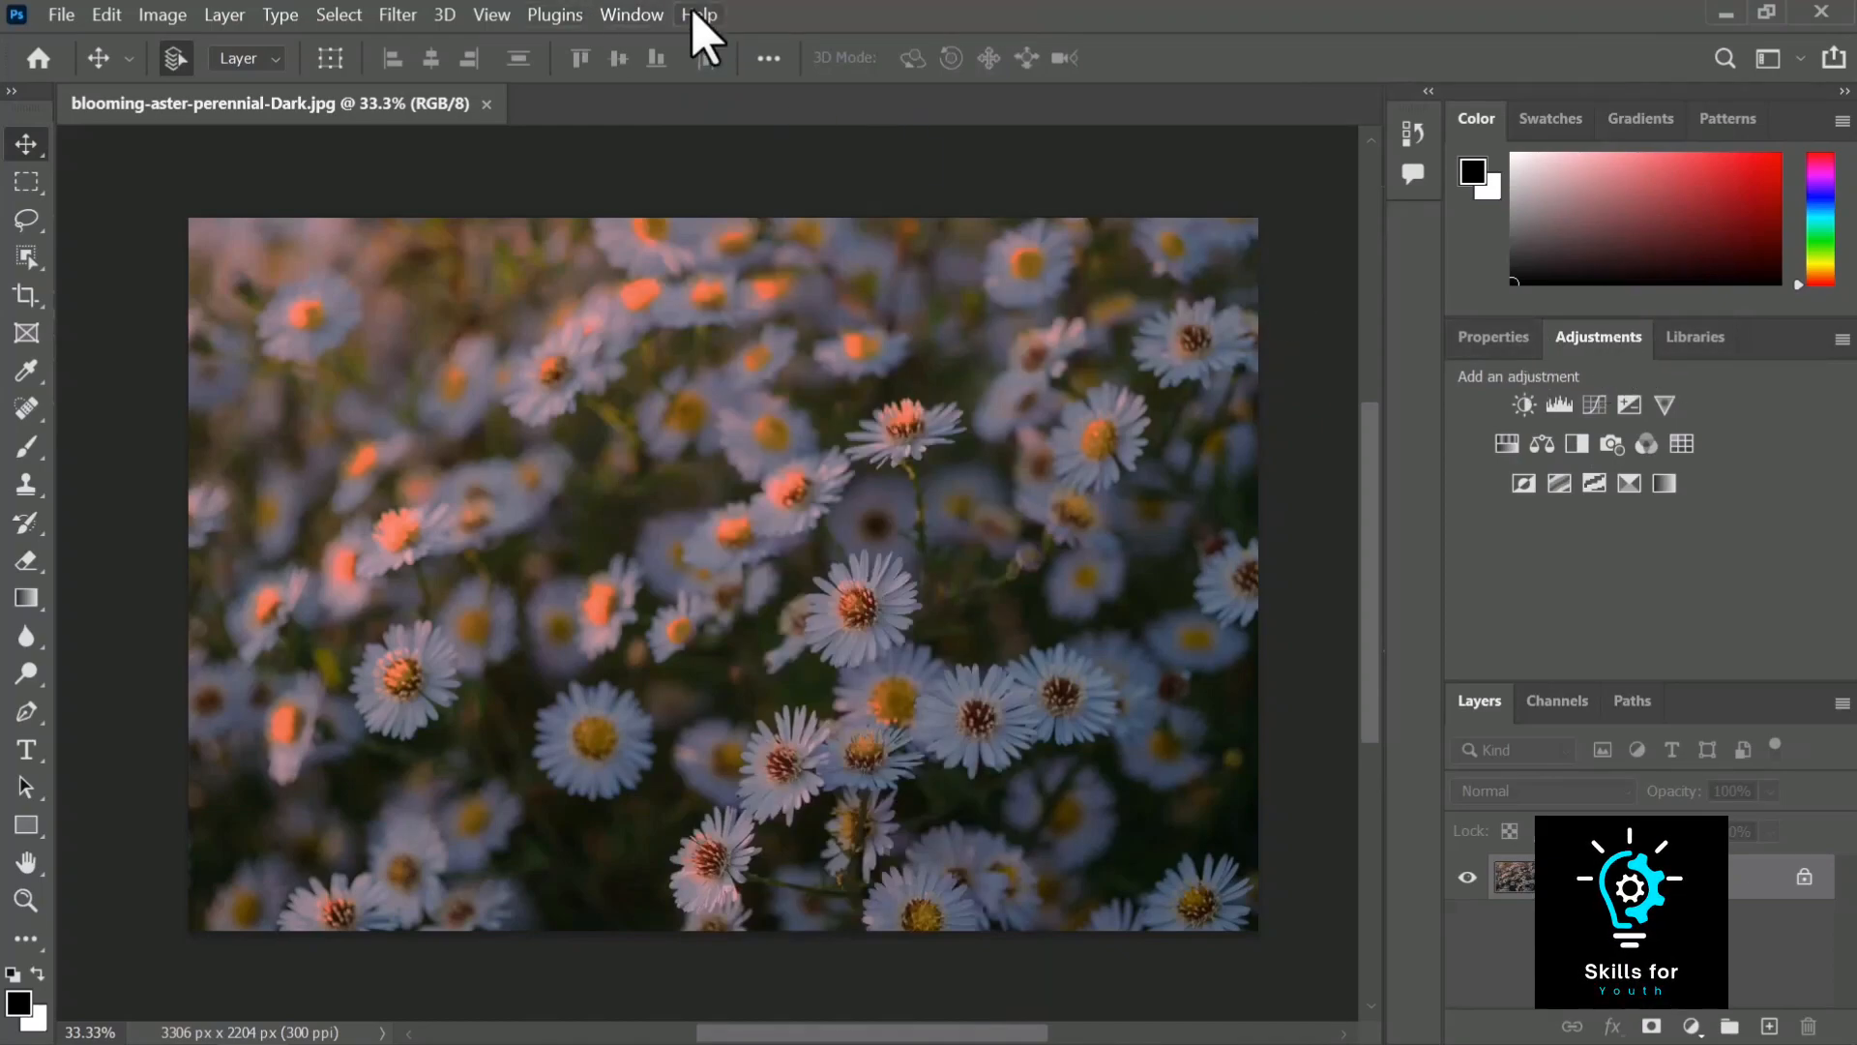
click(640, 13)
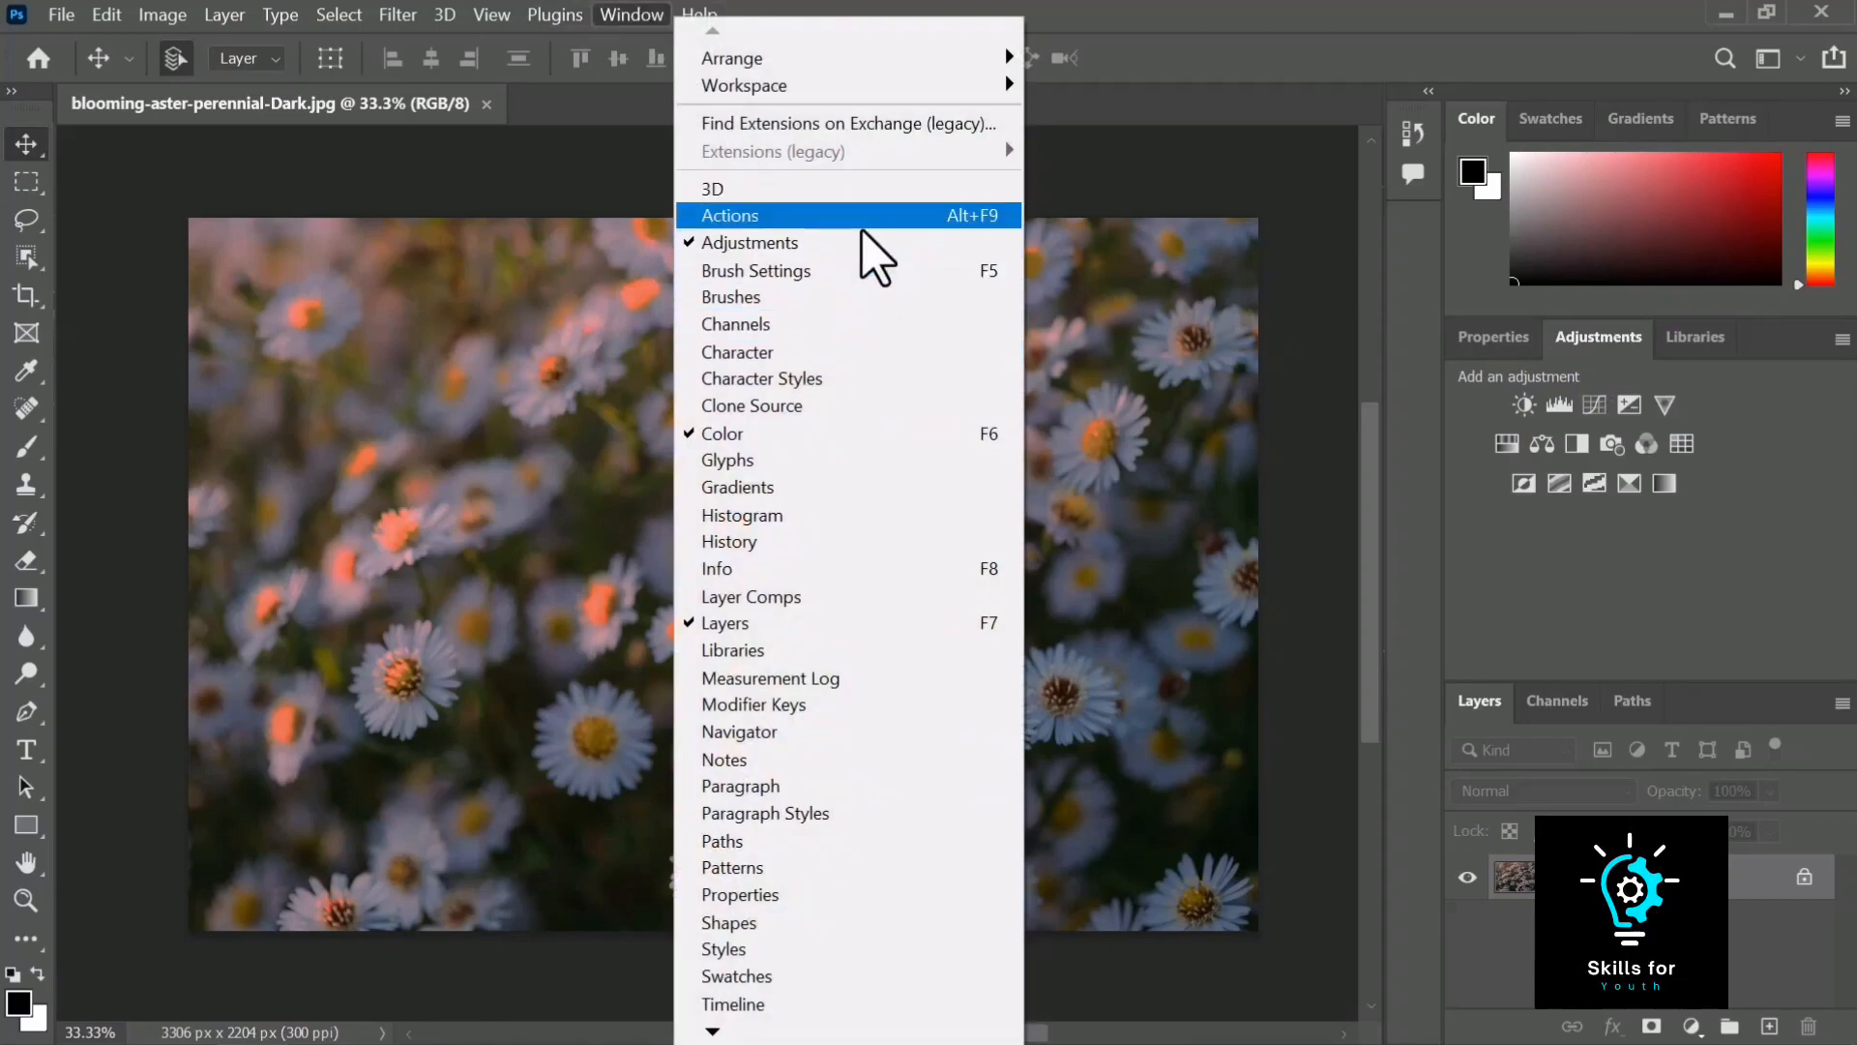
click(1719, 479)
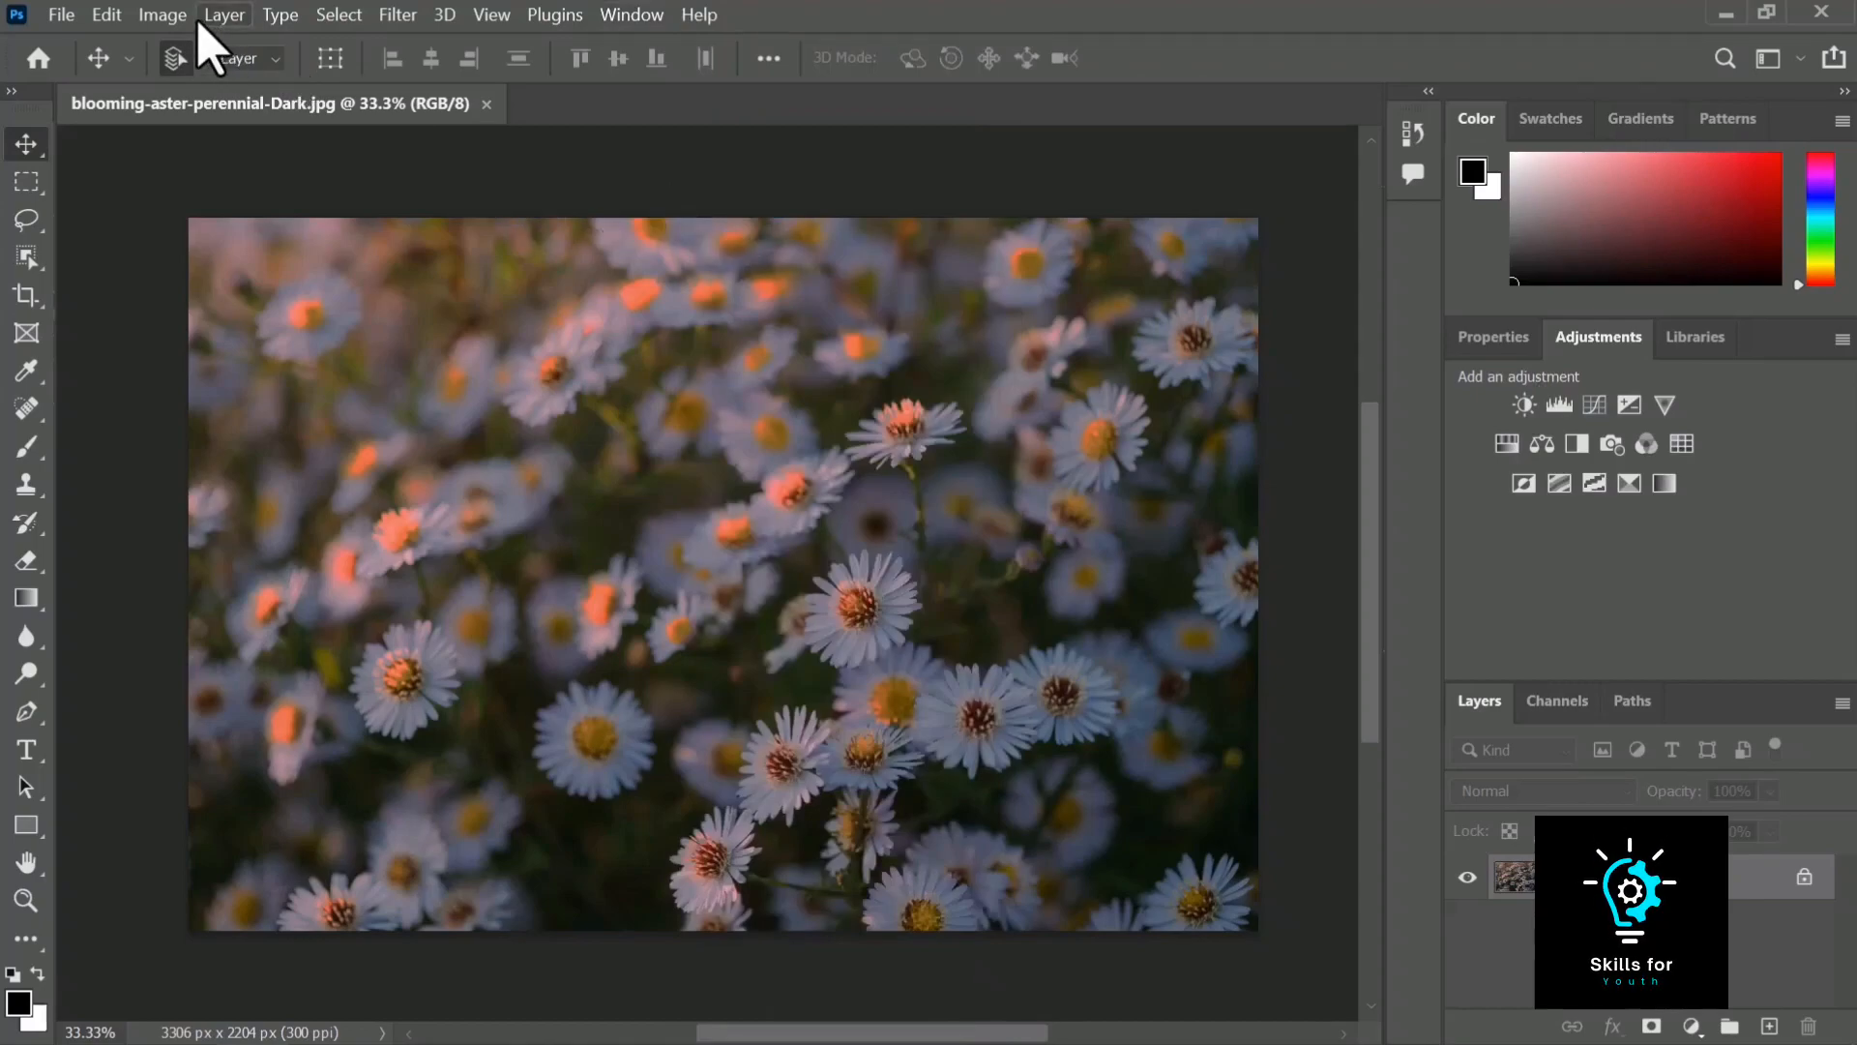
click(160, 18)
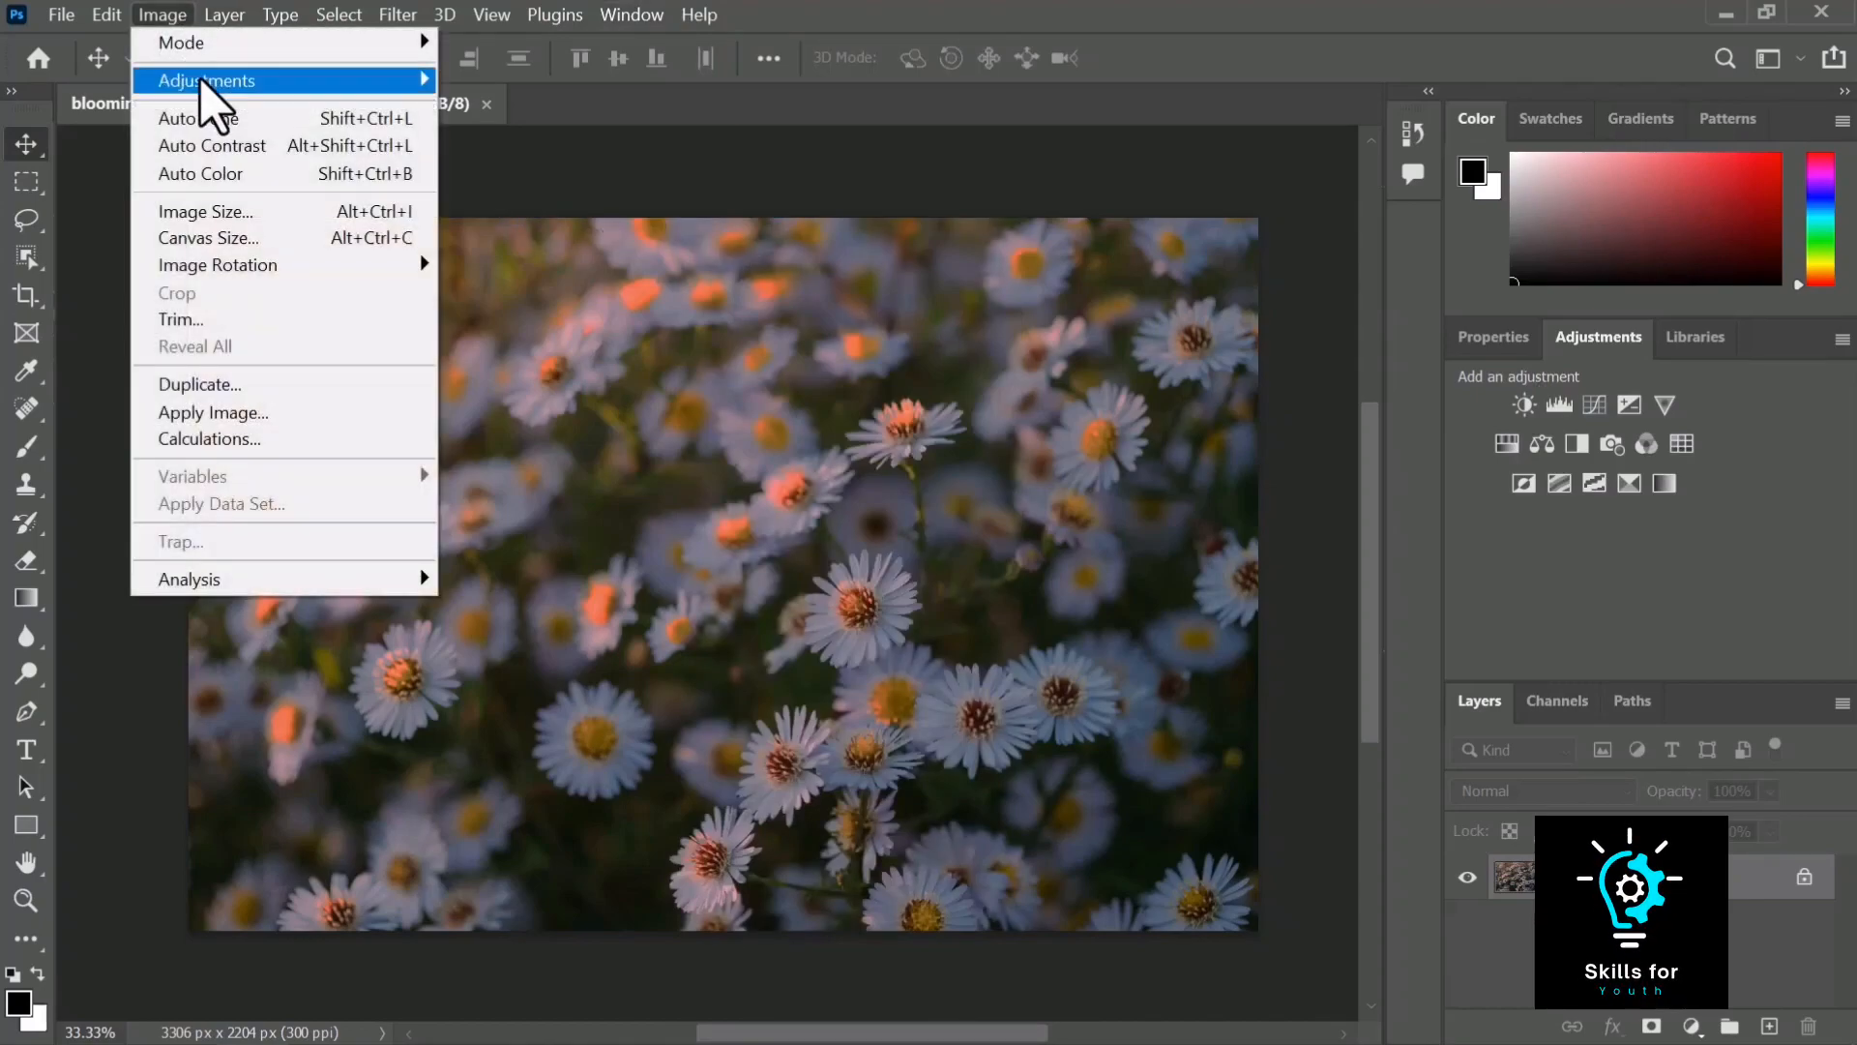
mouse_move(200, 80)
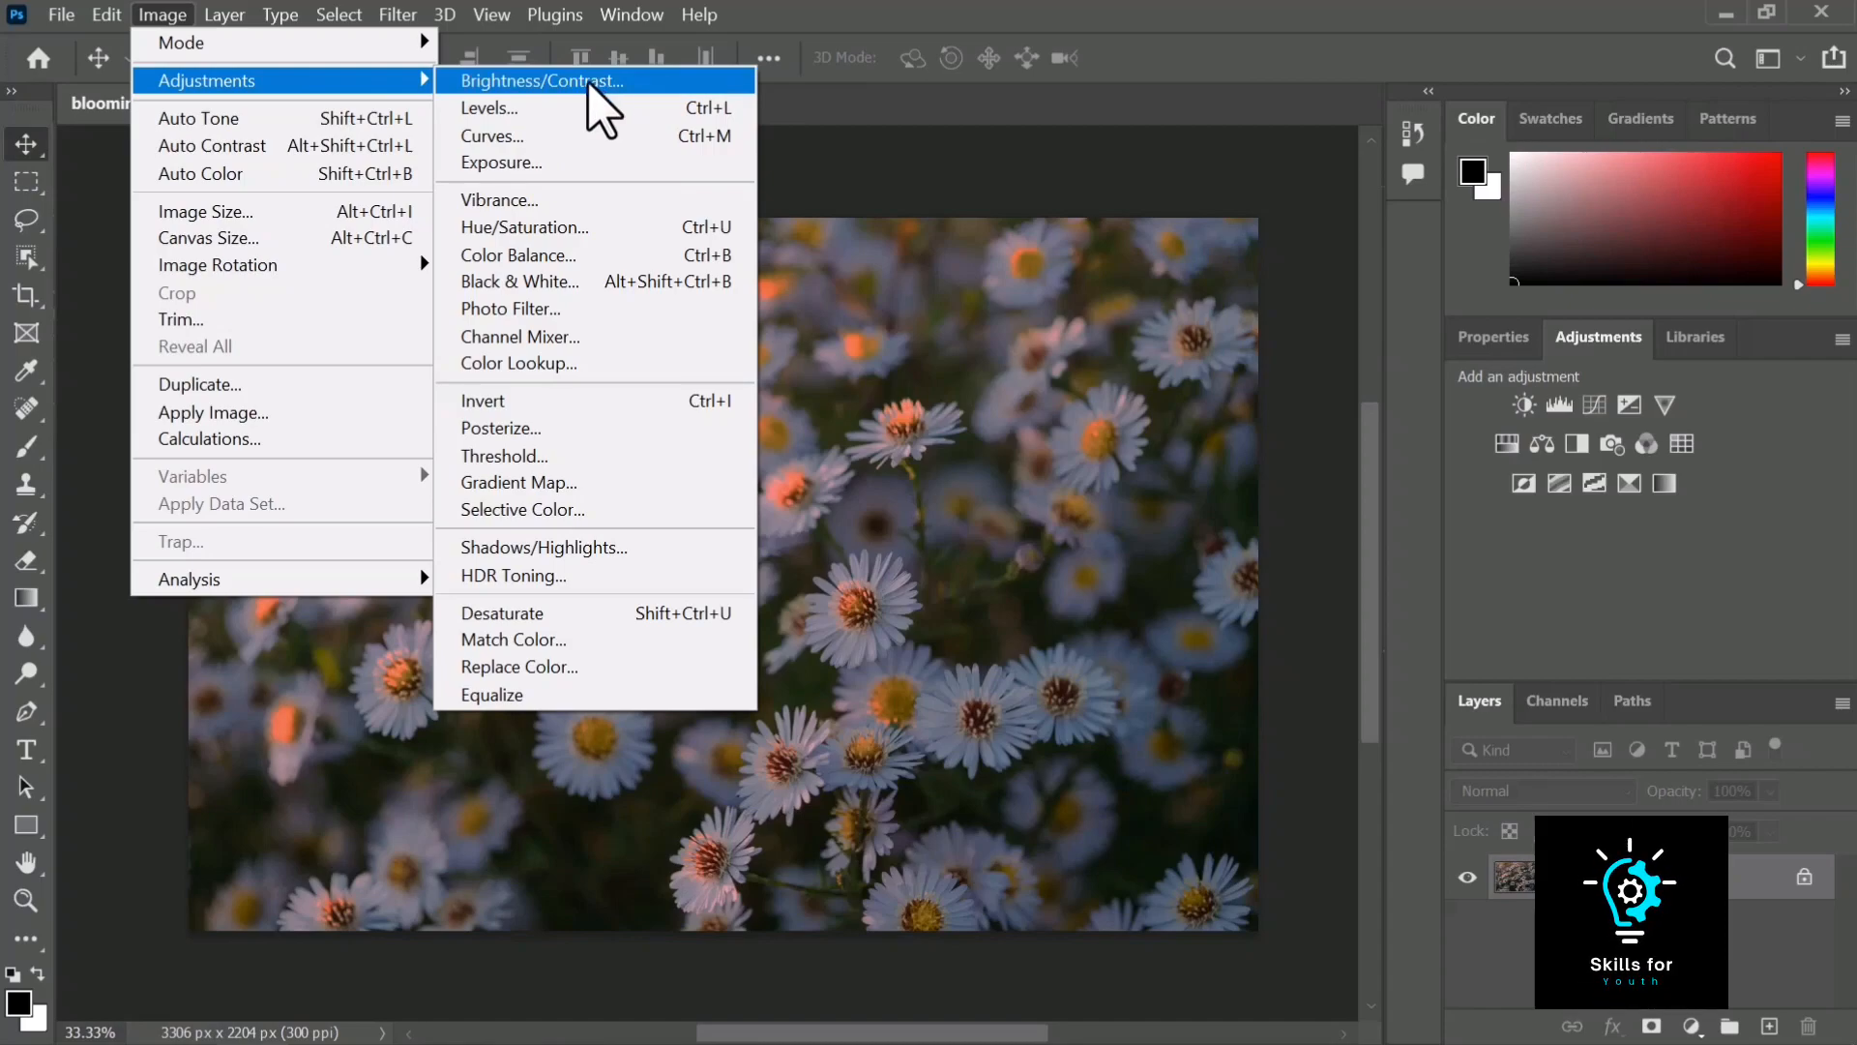
click(819, 30)
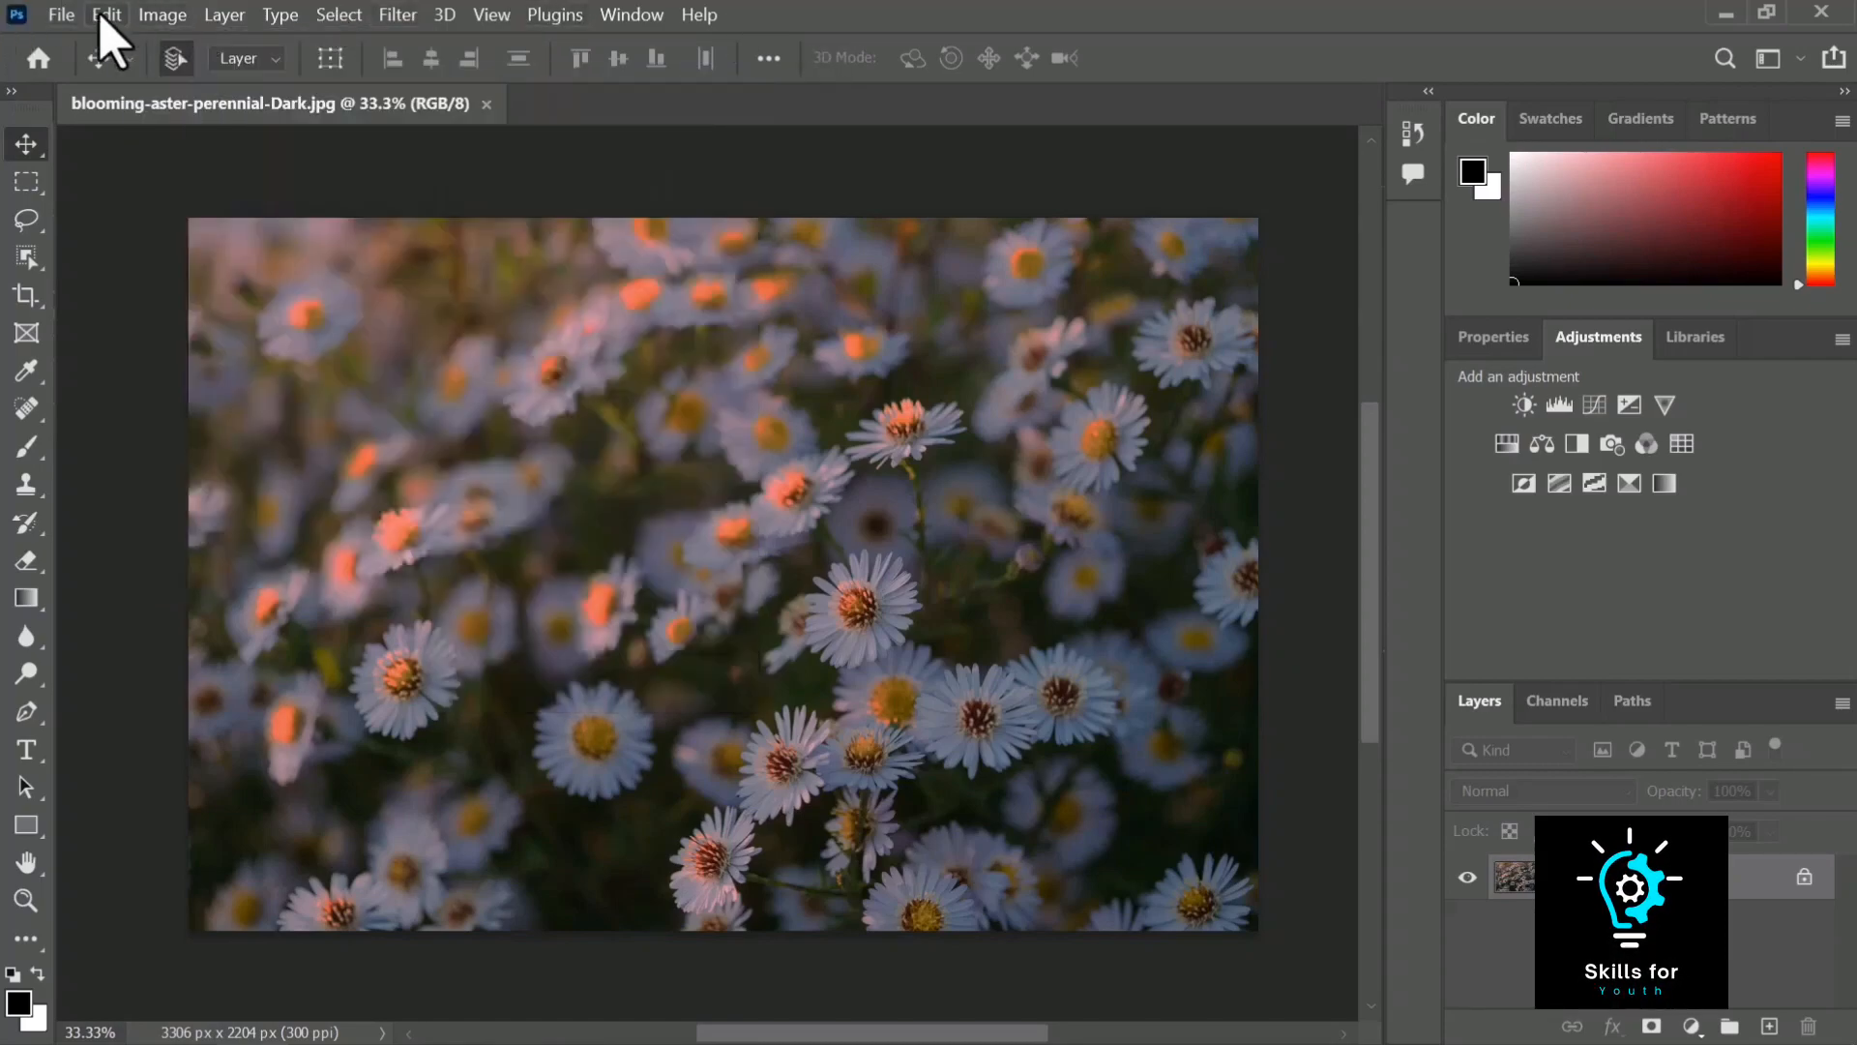
click(163, 15)
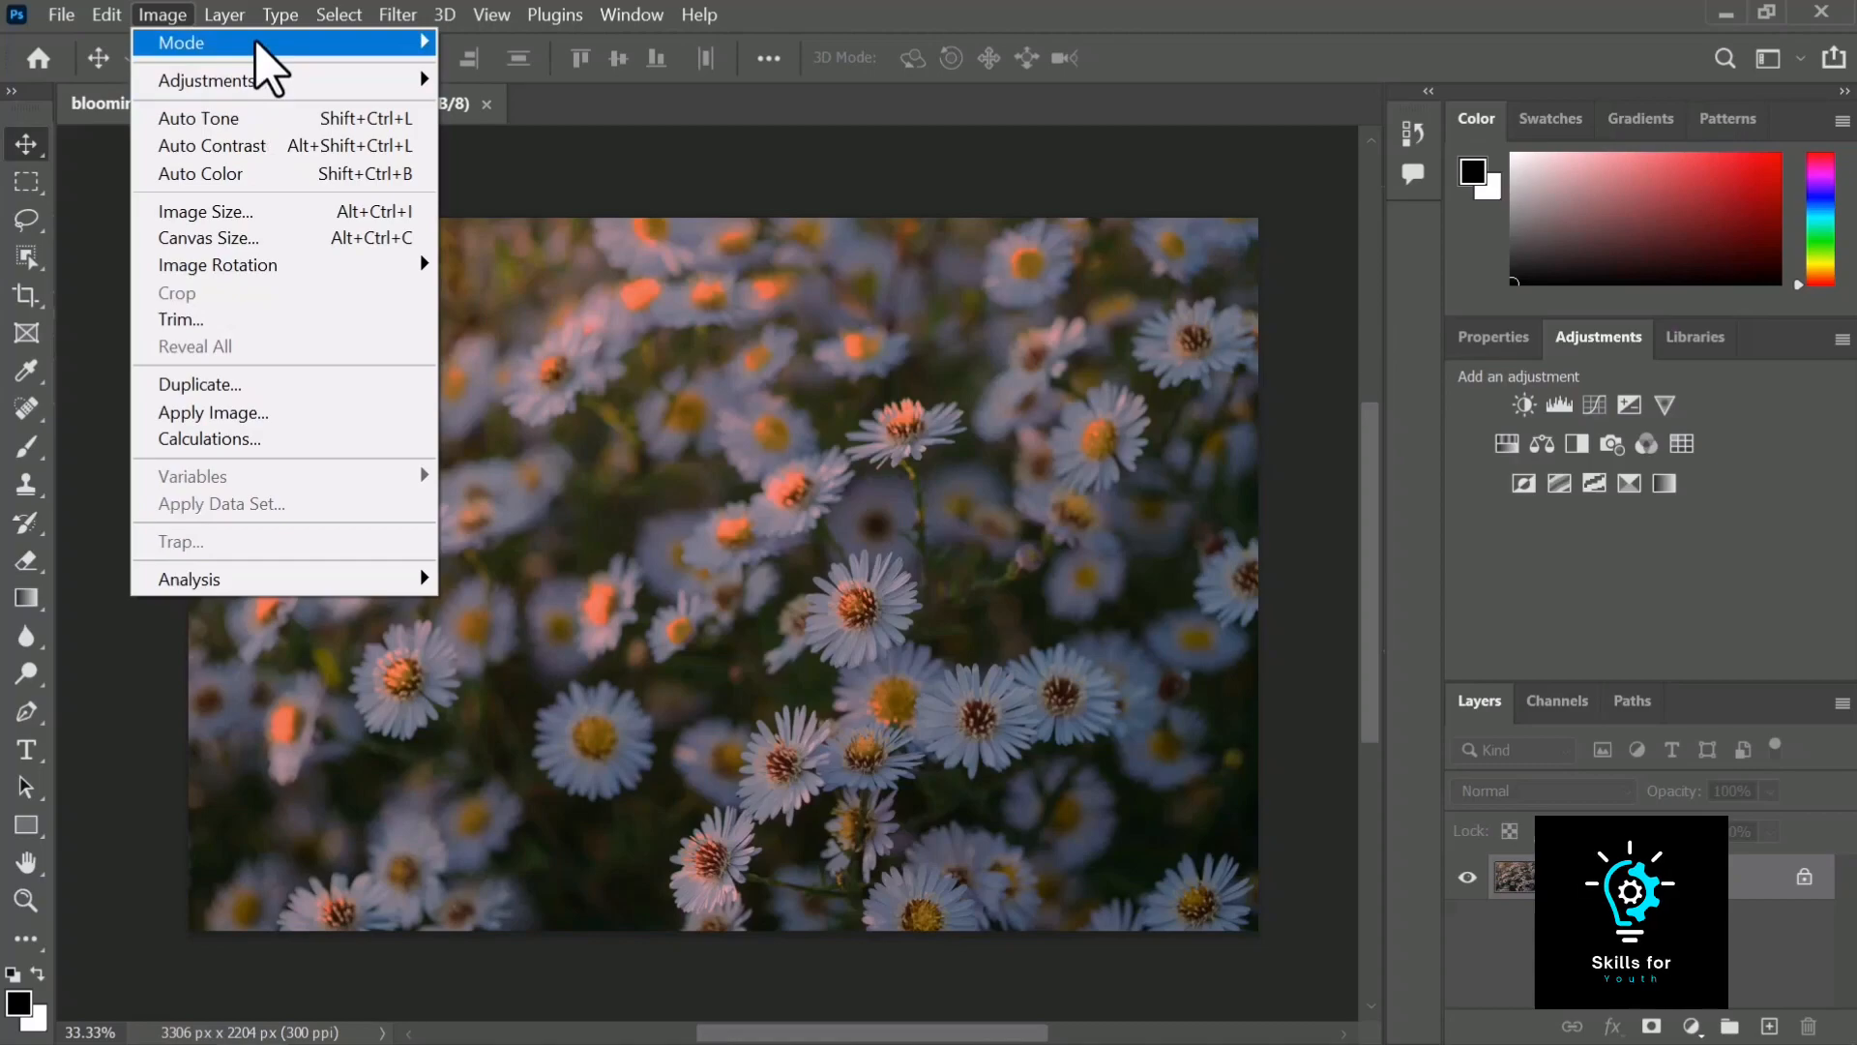
mouse_move(255, 53)
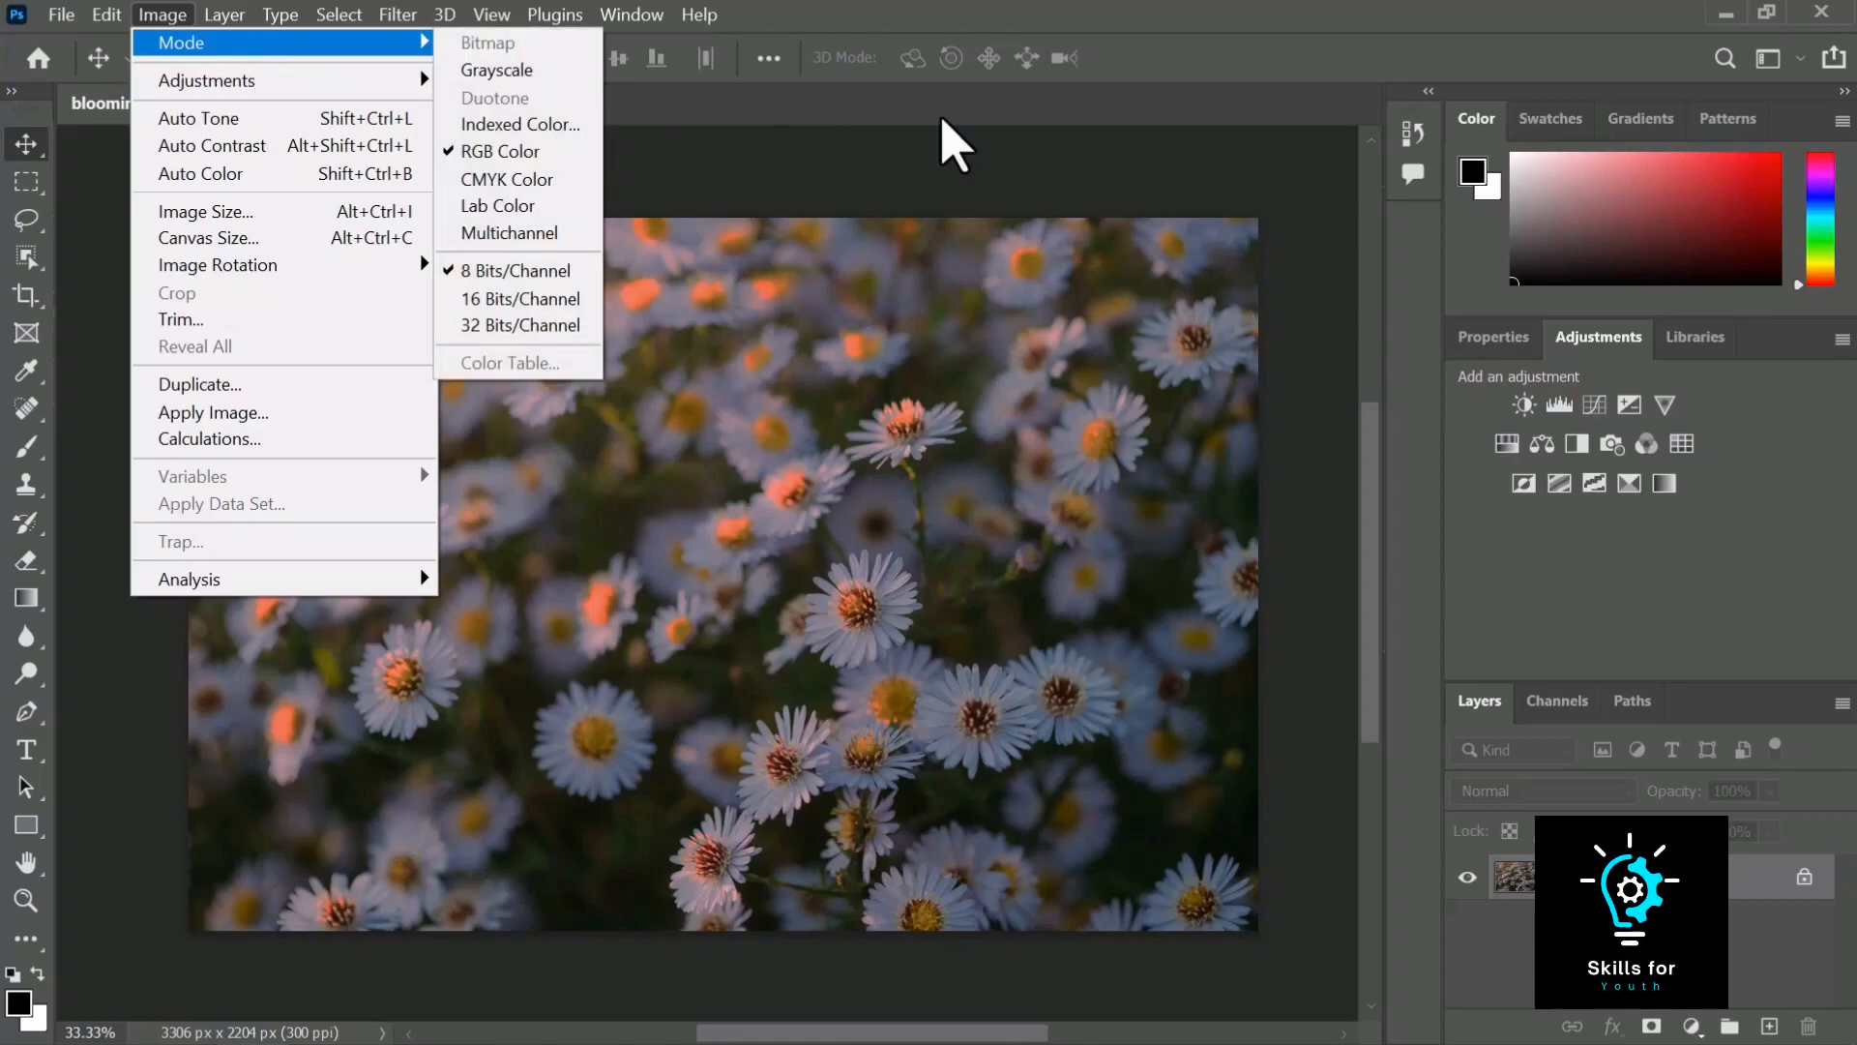
click(965, 132)
click(180, 21)
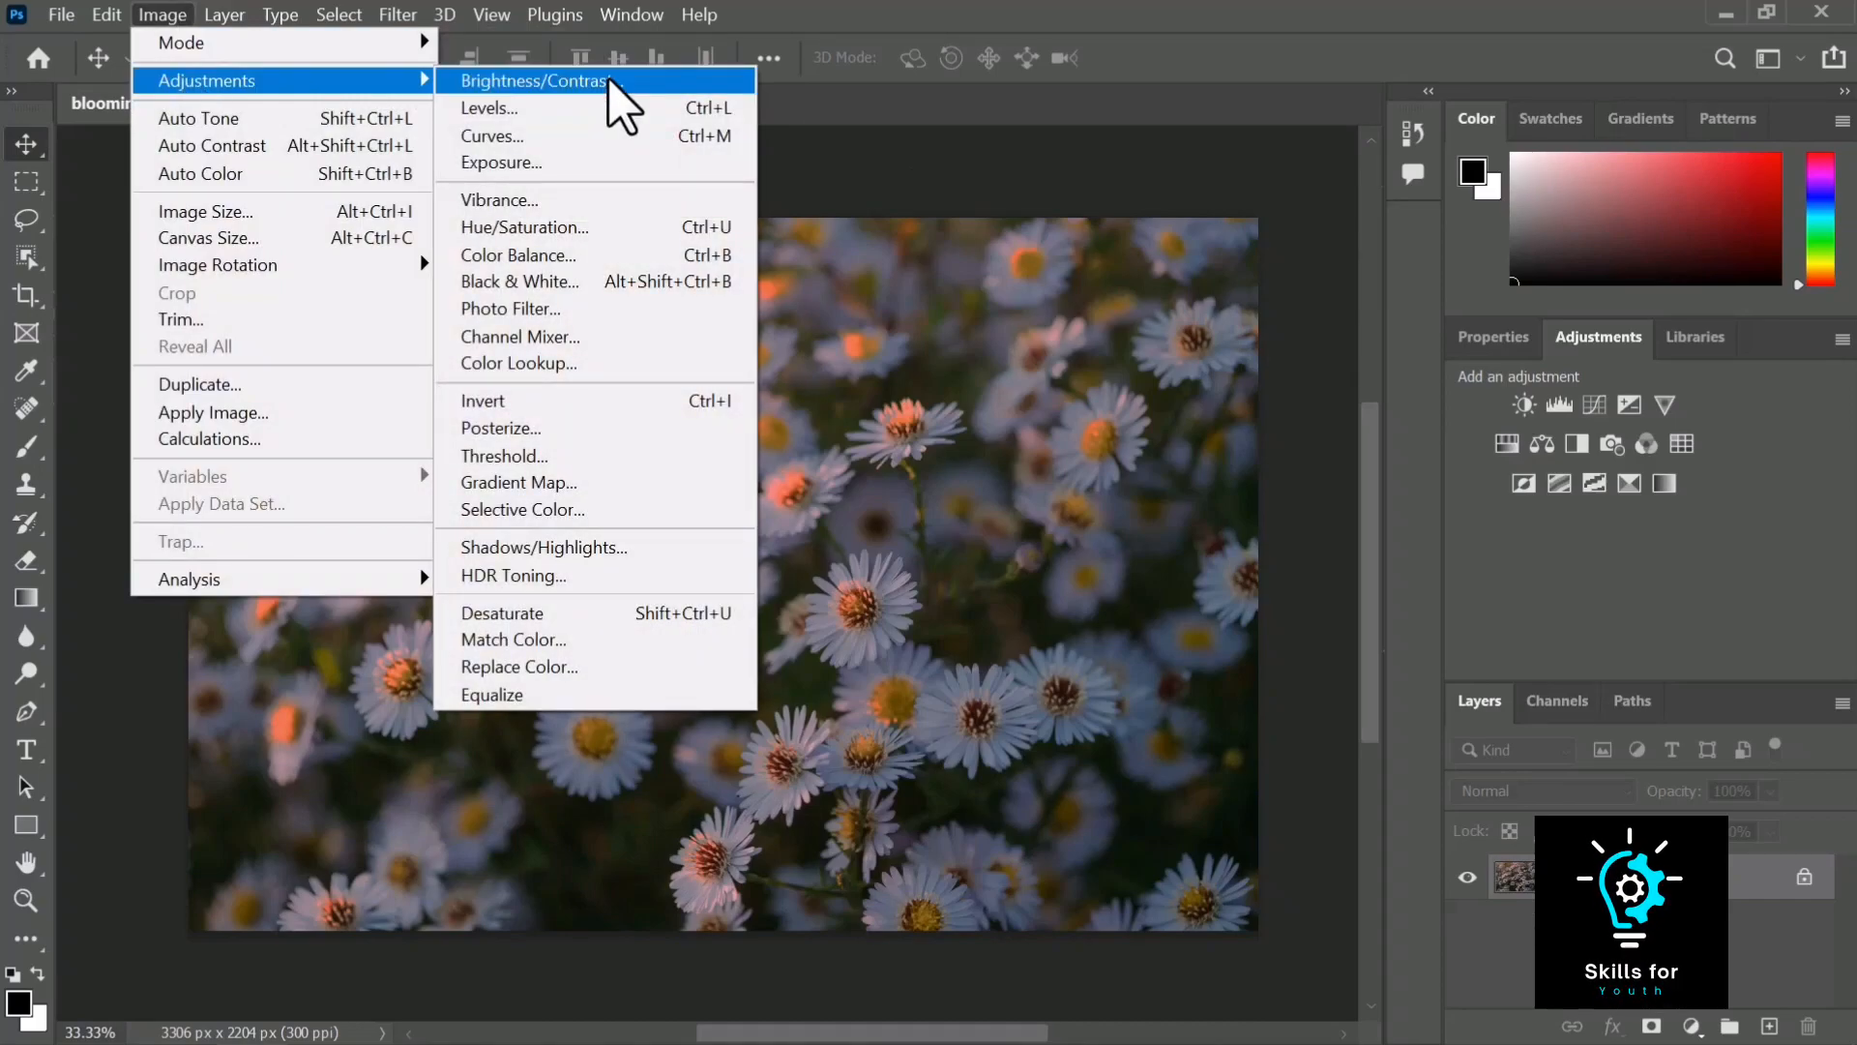
click(880, 158)
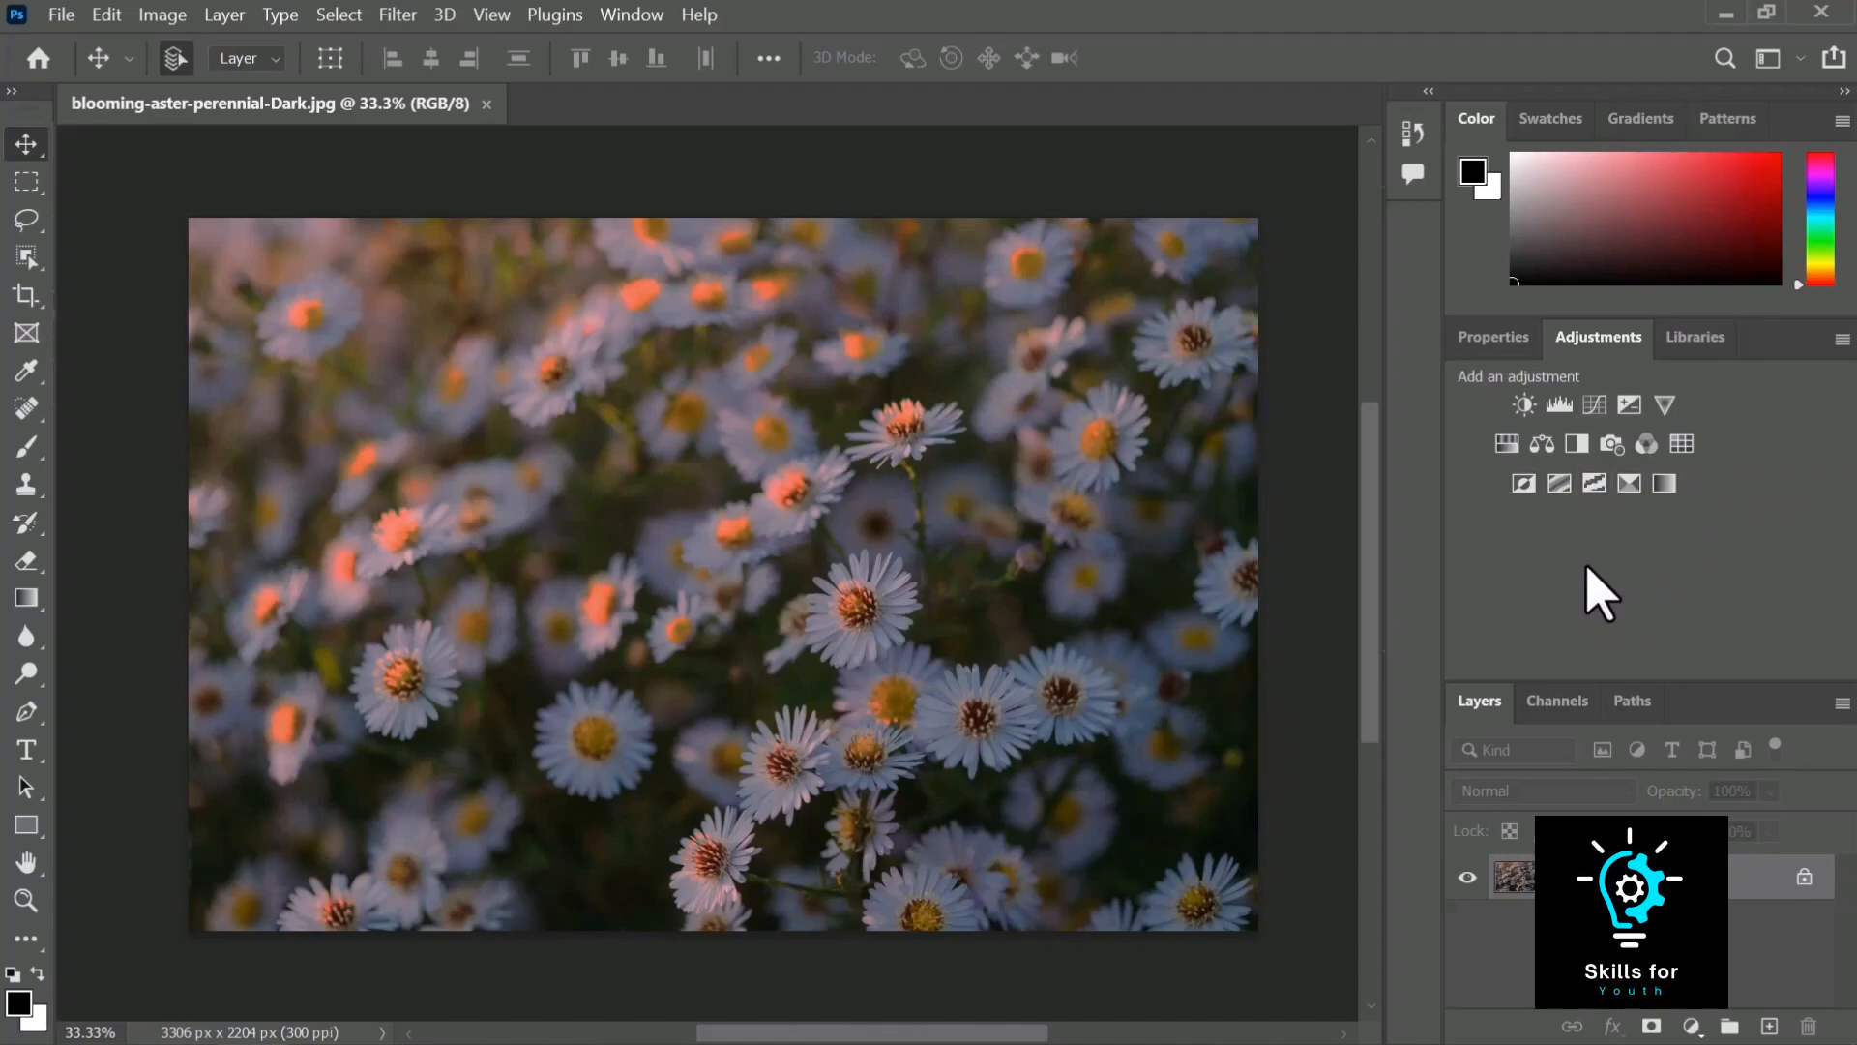
Add a Brightness/Contrast adjustment layer above the Background layer, keeping its default name.
click(1526, 407)
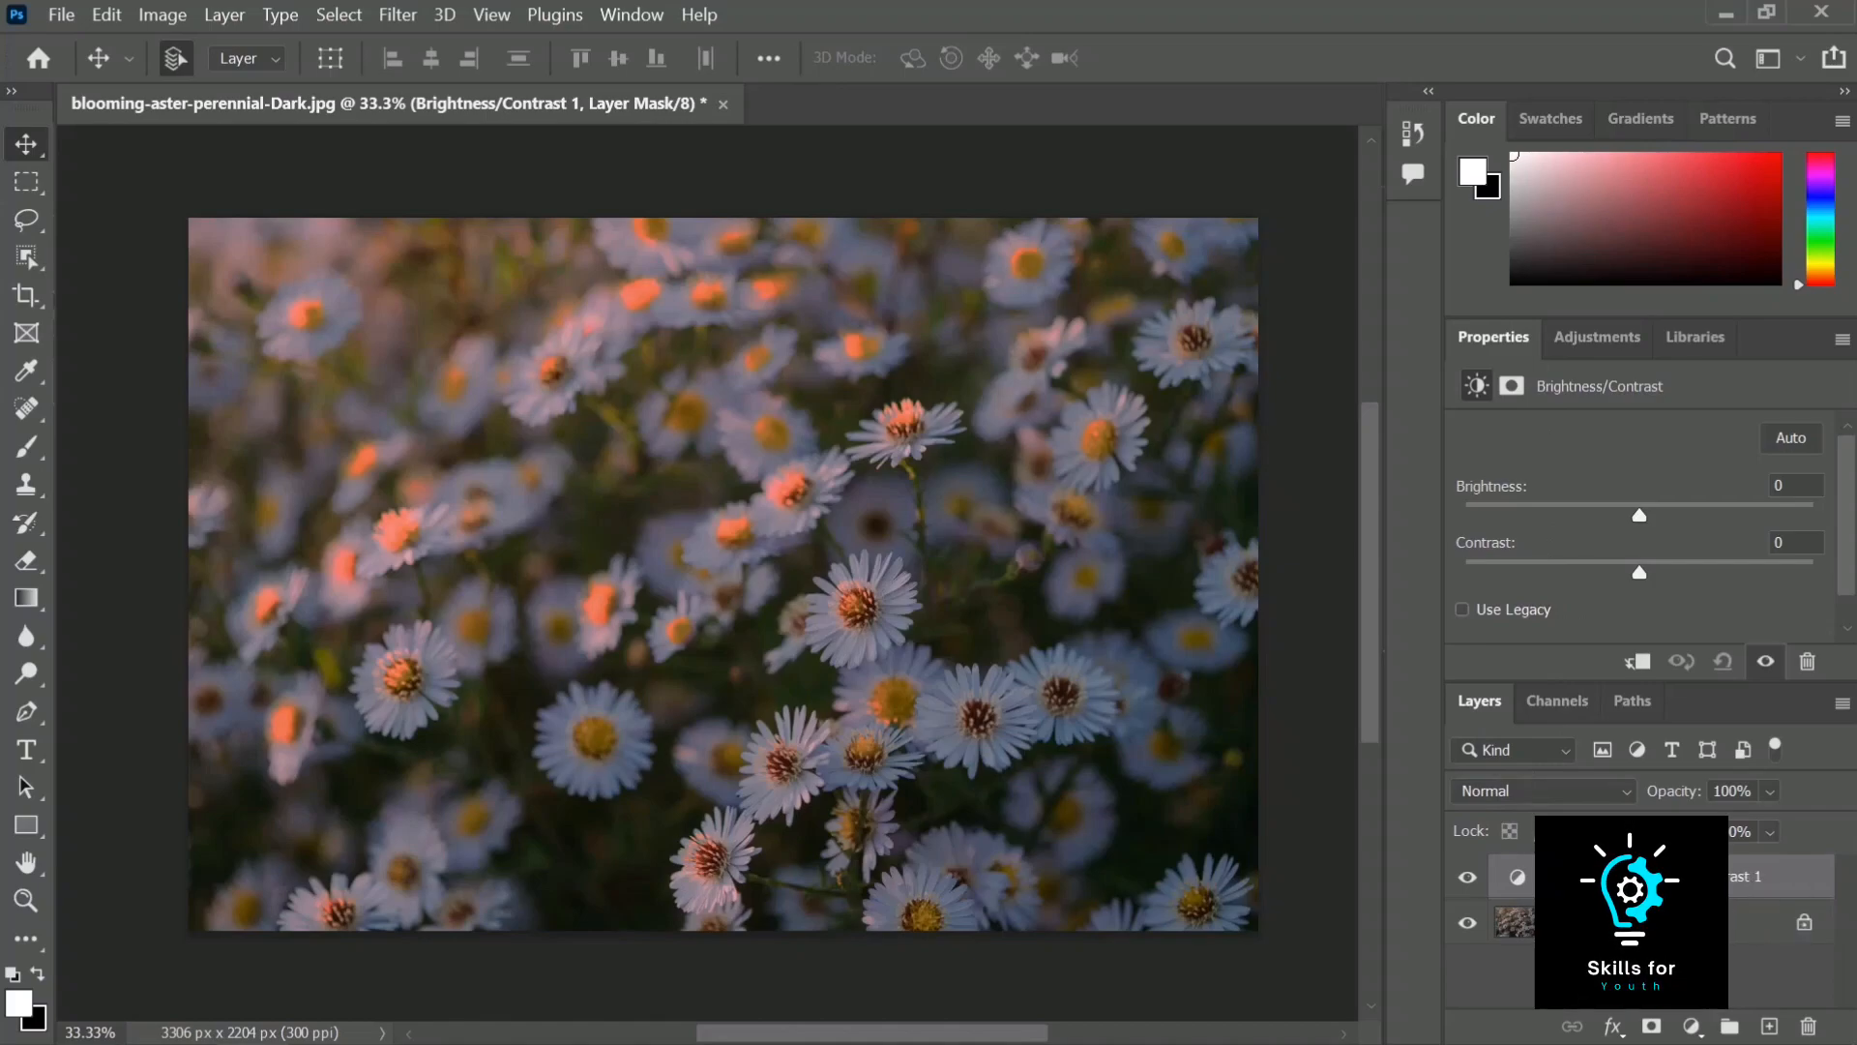
double_click(1770, 876)
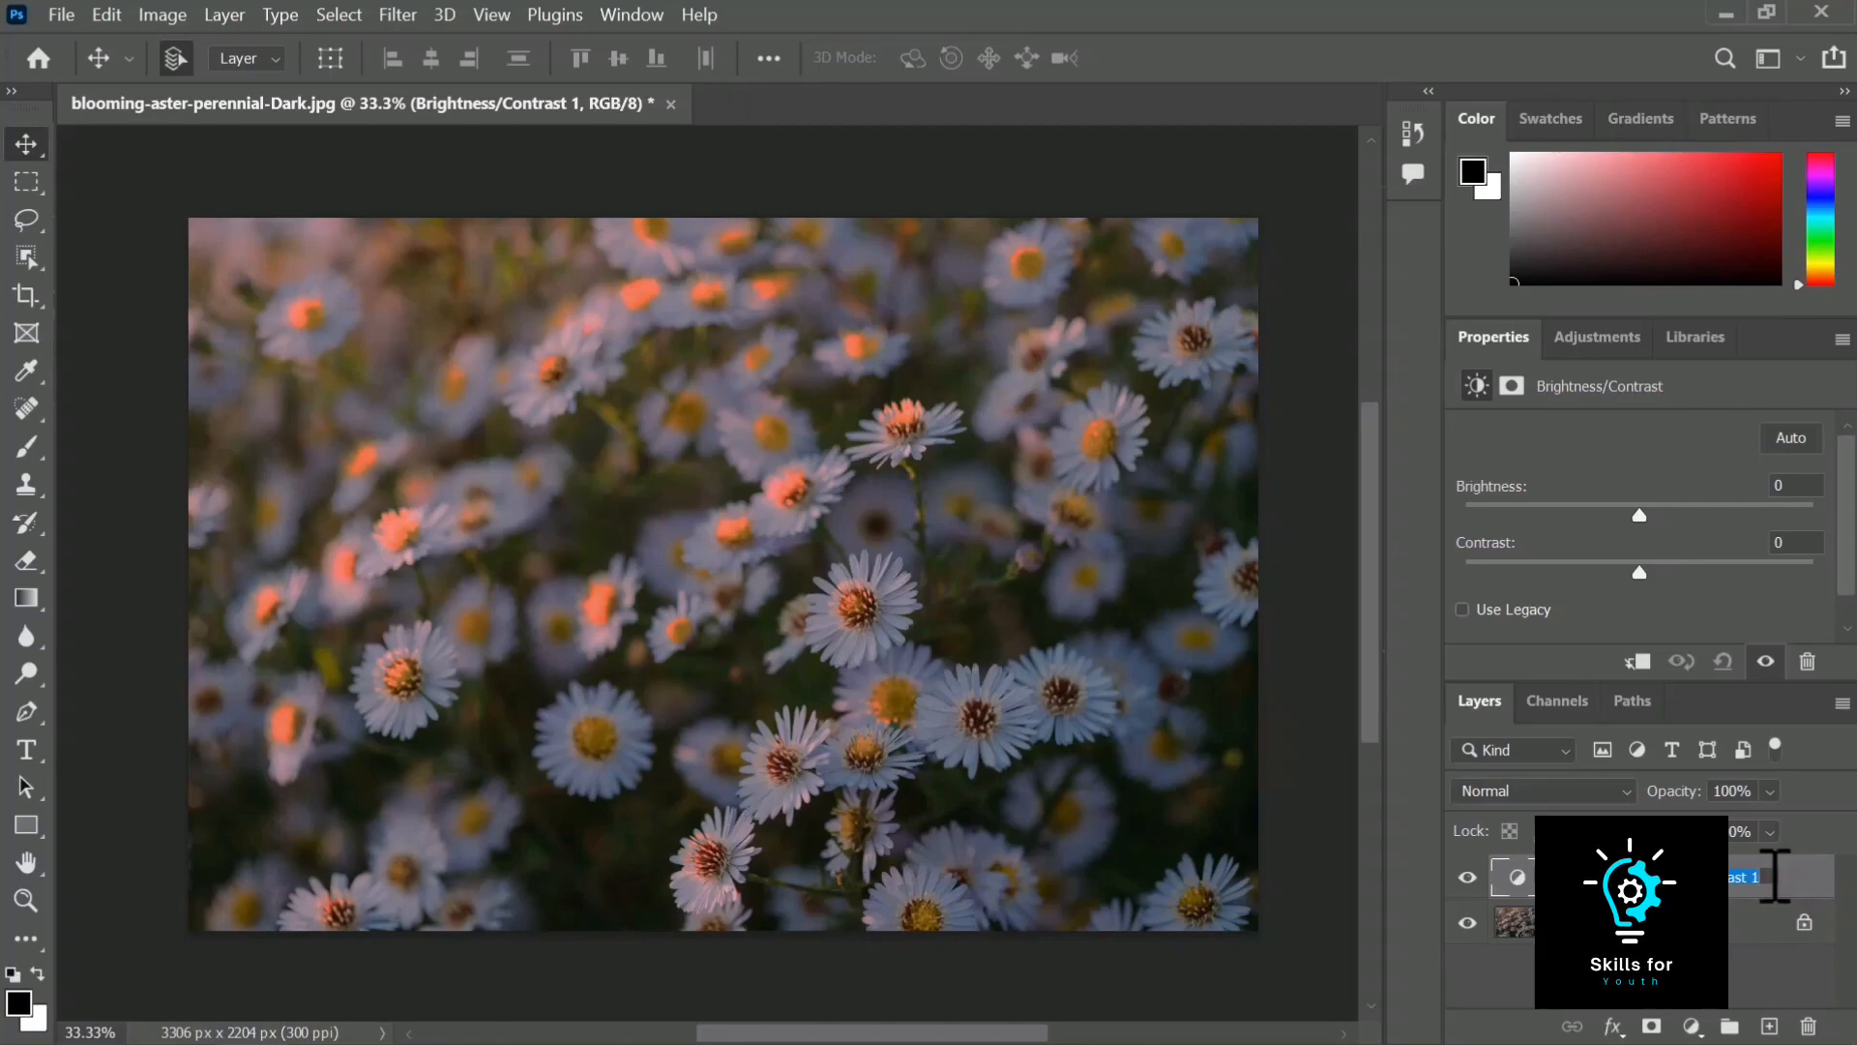
click(1795, 877)
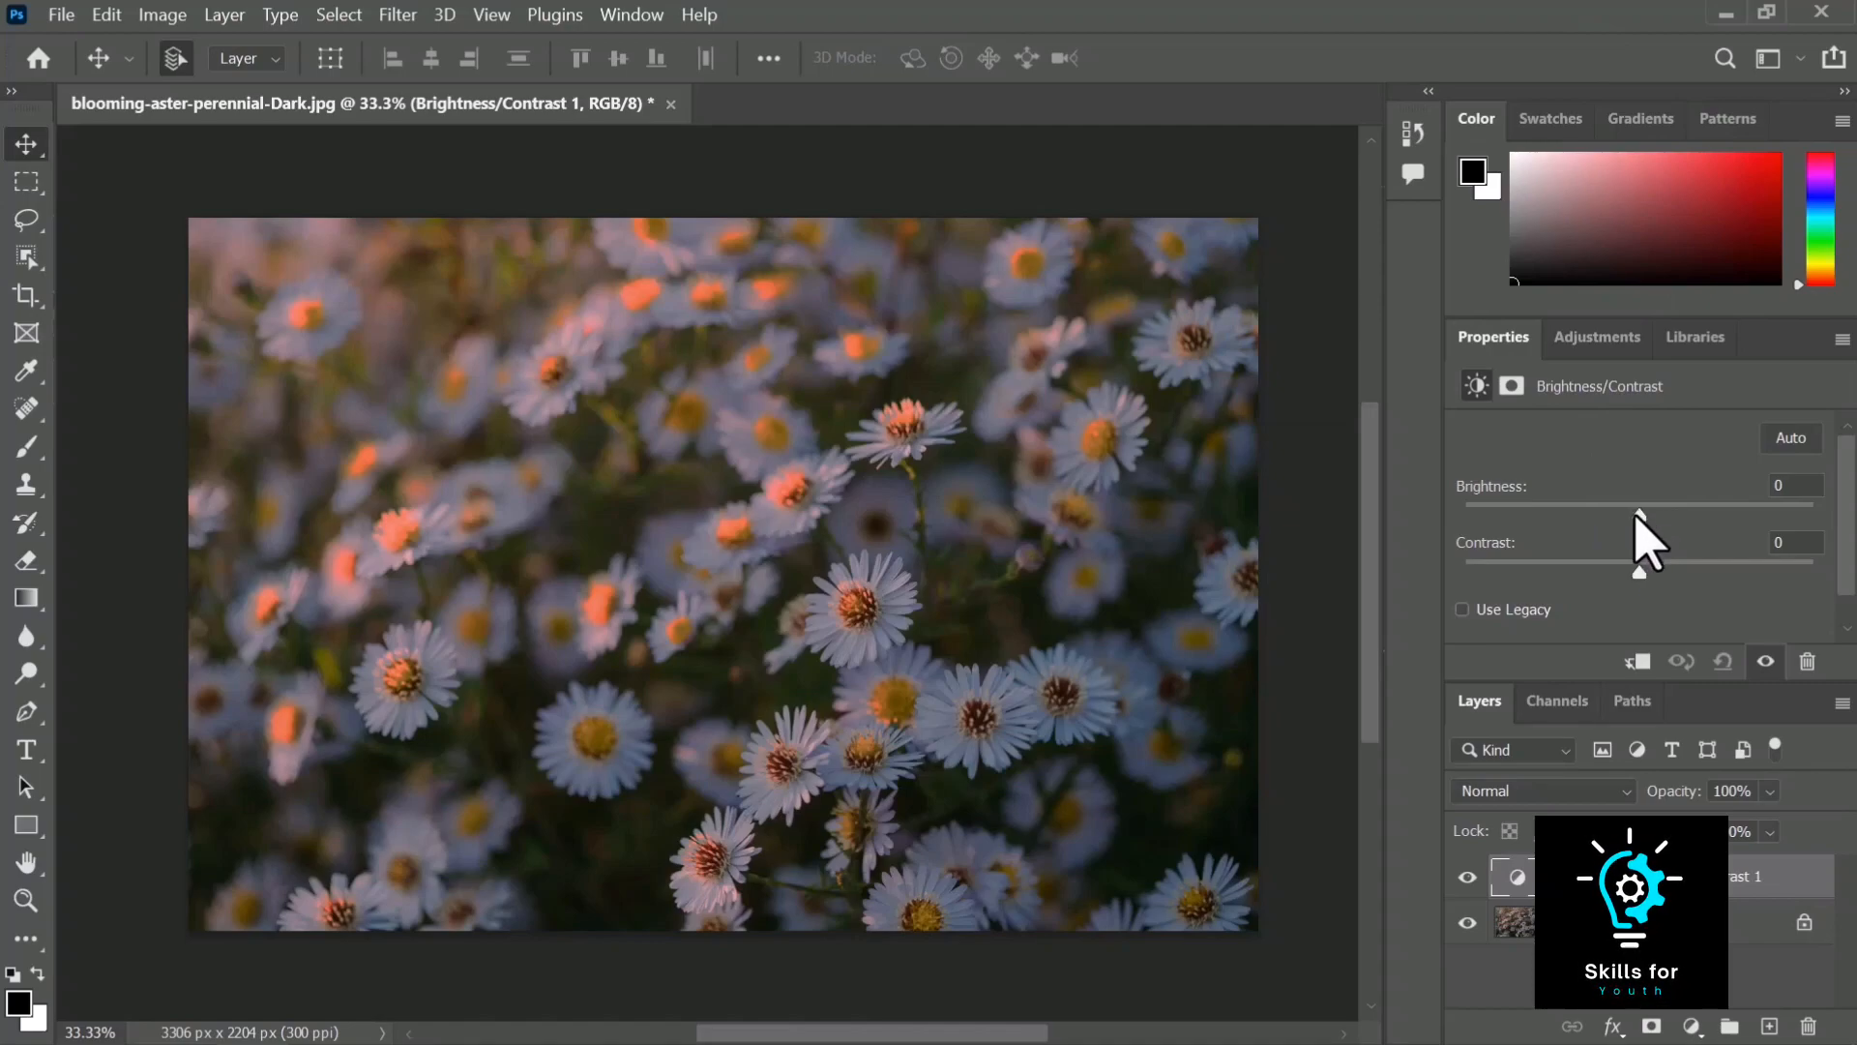
Try the automatic brightness and contrast correction on the adjustment layer and reset it to the defaults.
click(1791, 439)
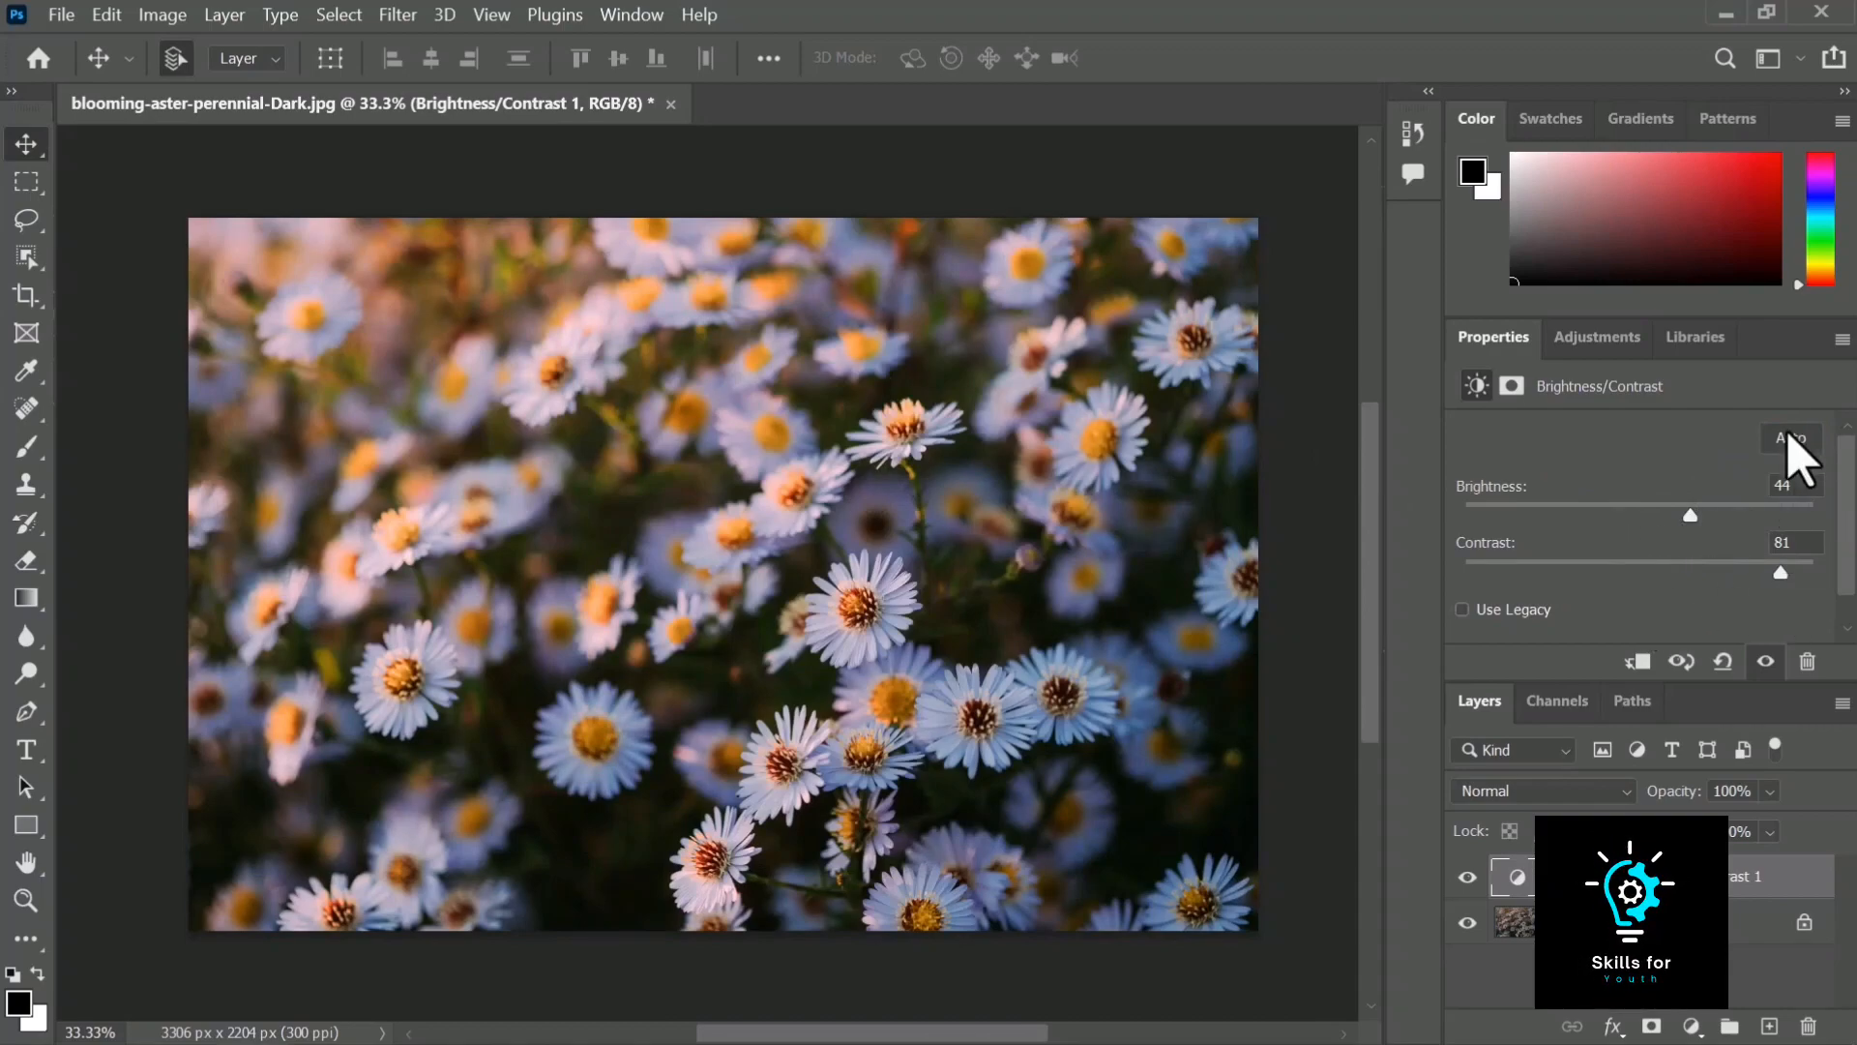
click(1724, 663)
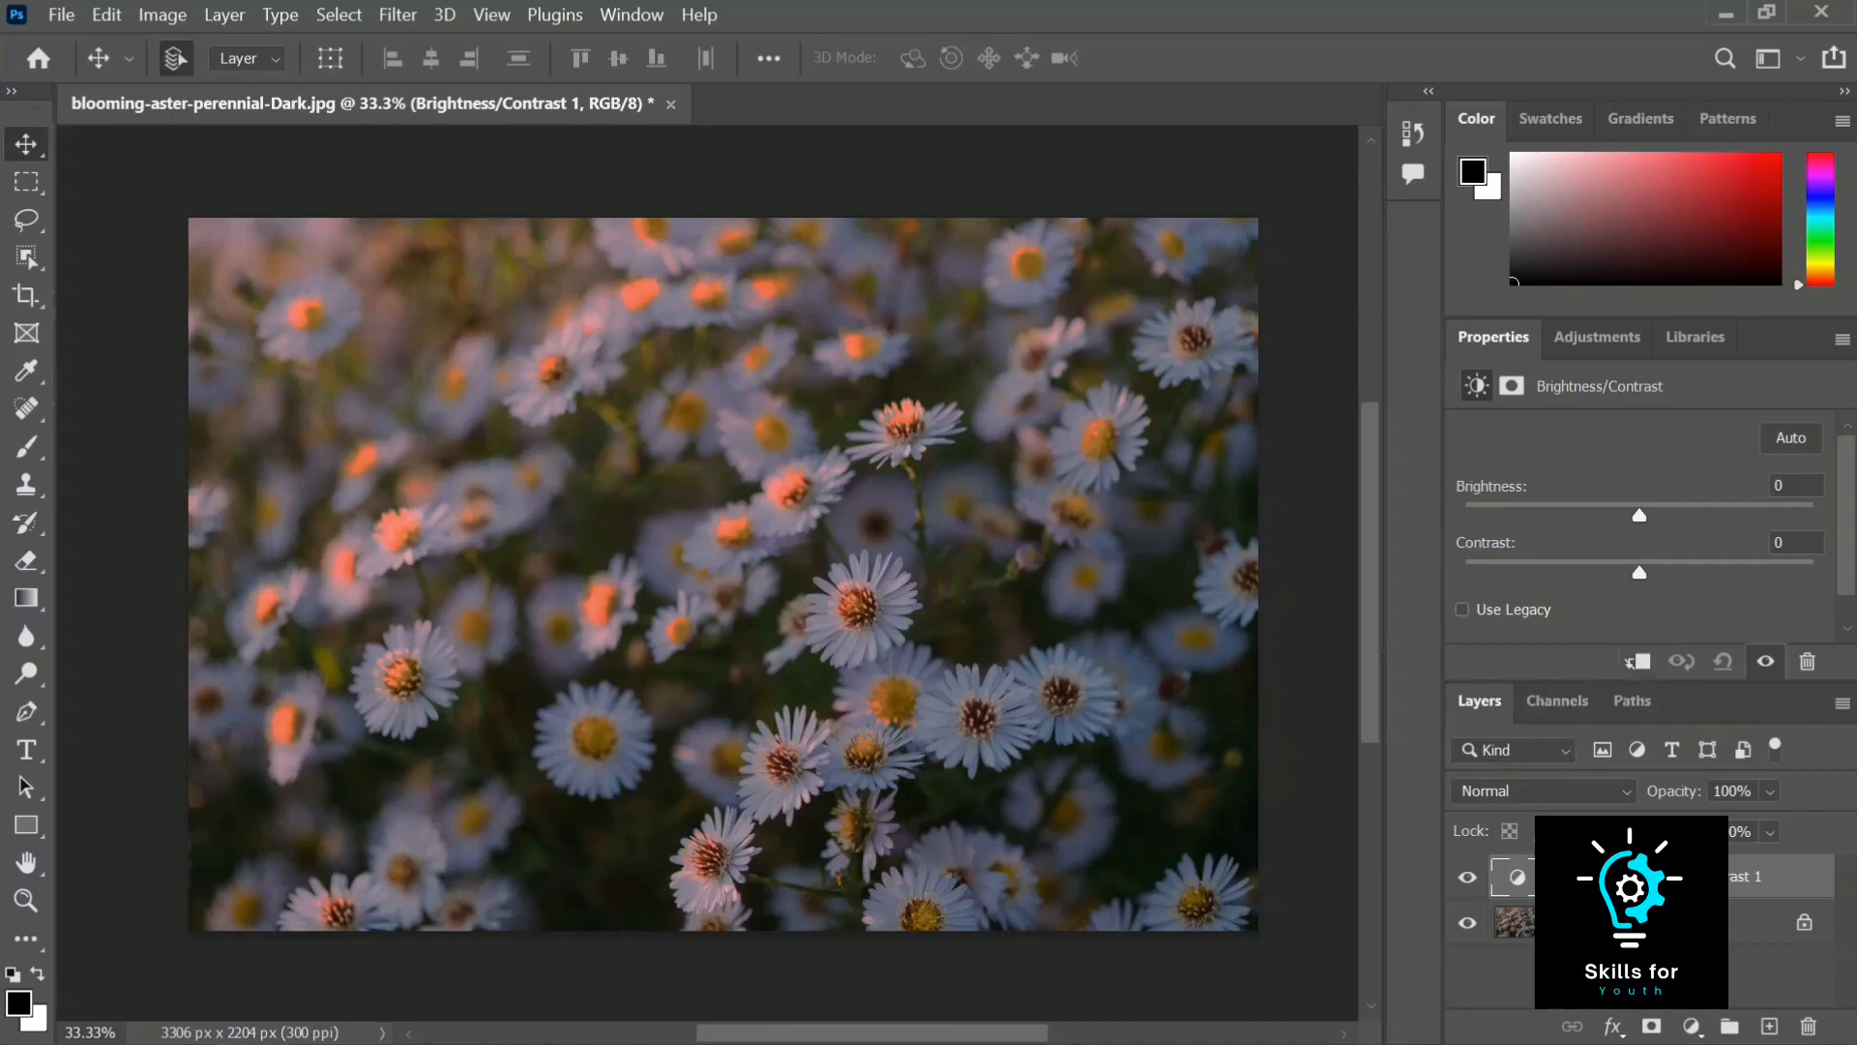
Duplicate the Background layer beneath the Brightness/Contrast adjustment and enlarge the layer list.
drag(1751, 921, 1769, 1026)
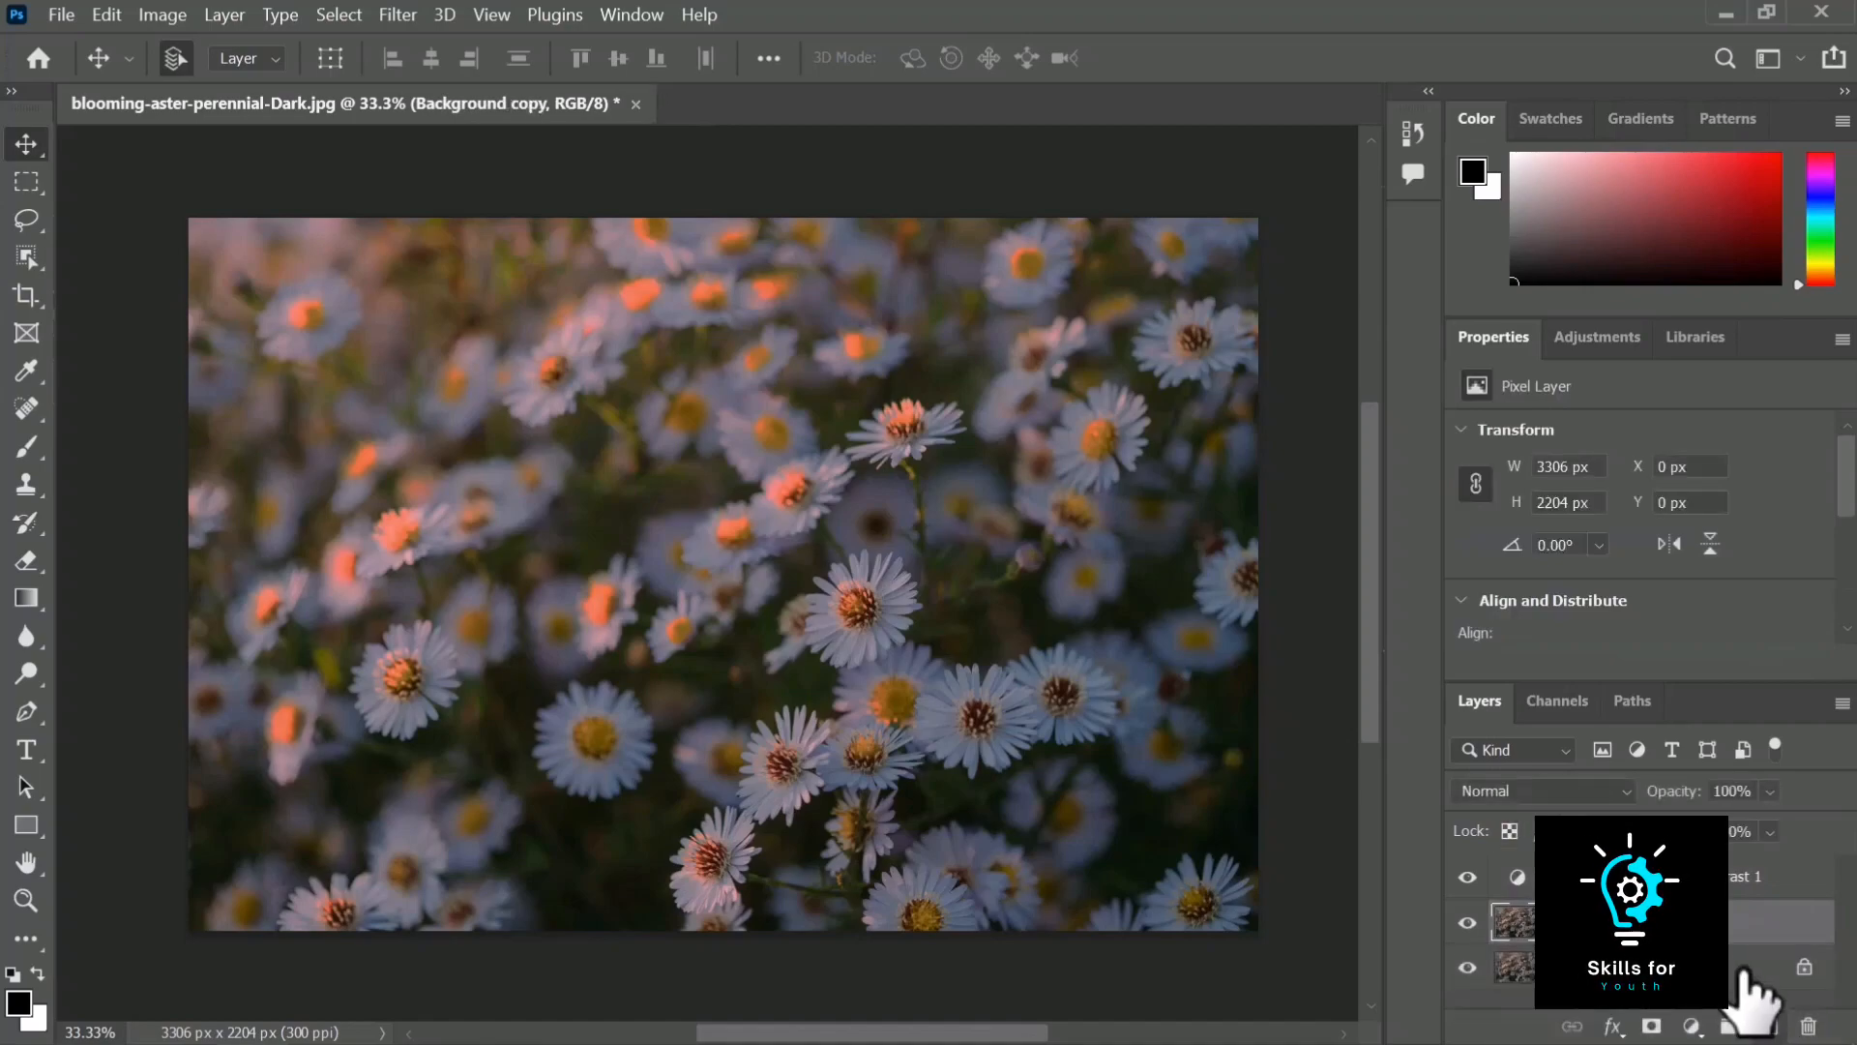
drag(1584, 676, 1584, 653)
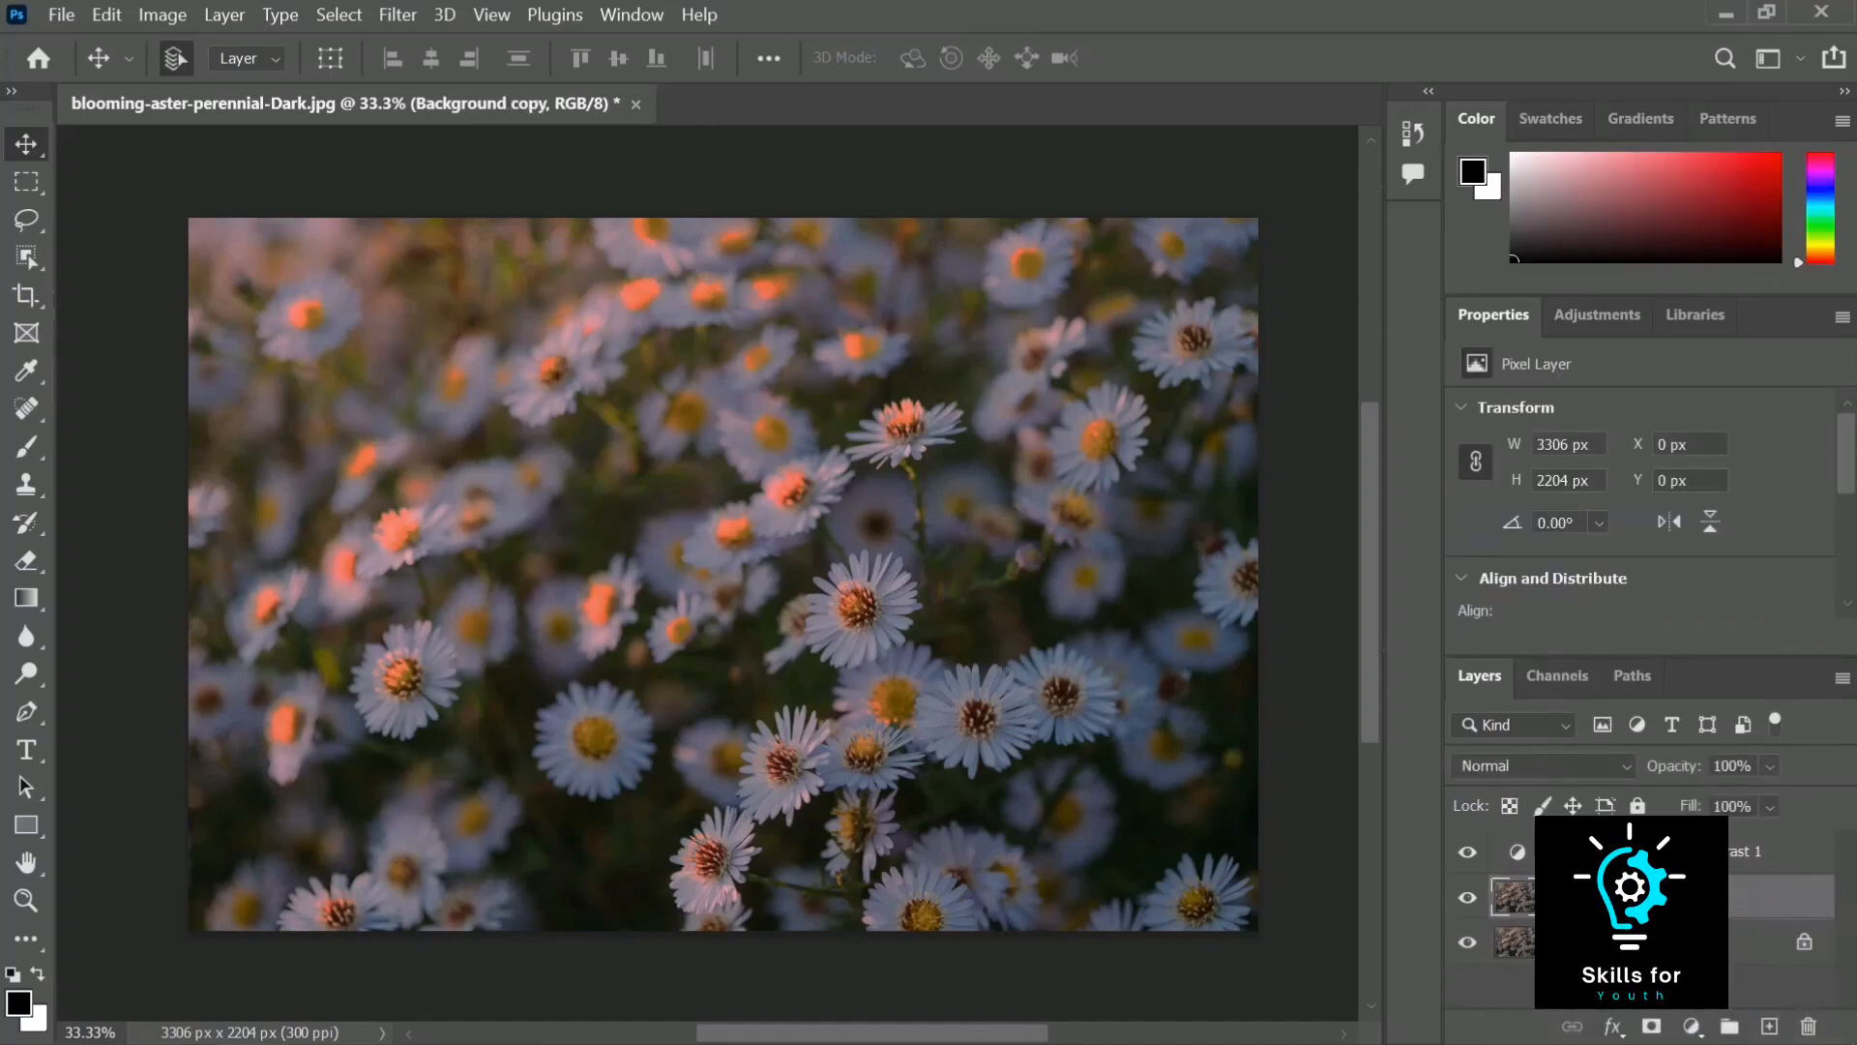
Clip the Brightness/Contrast adjustment to the duplicated photo layer and check the link by hiding and showing that copy.
click(1741, 856)
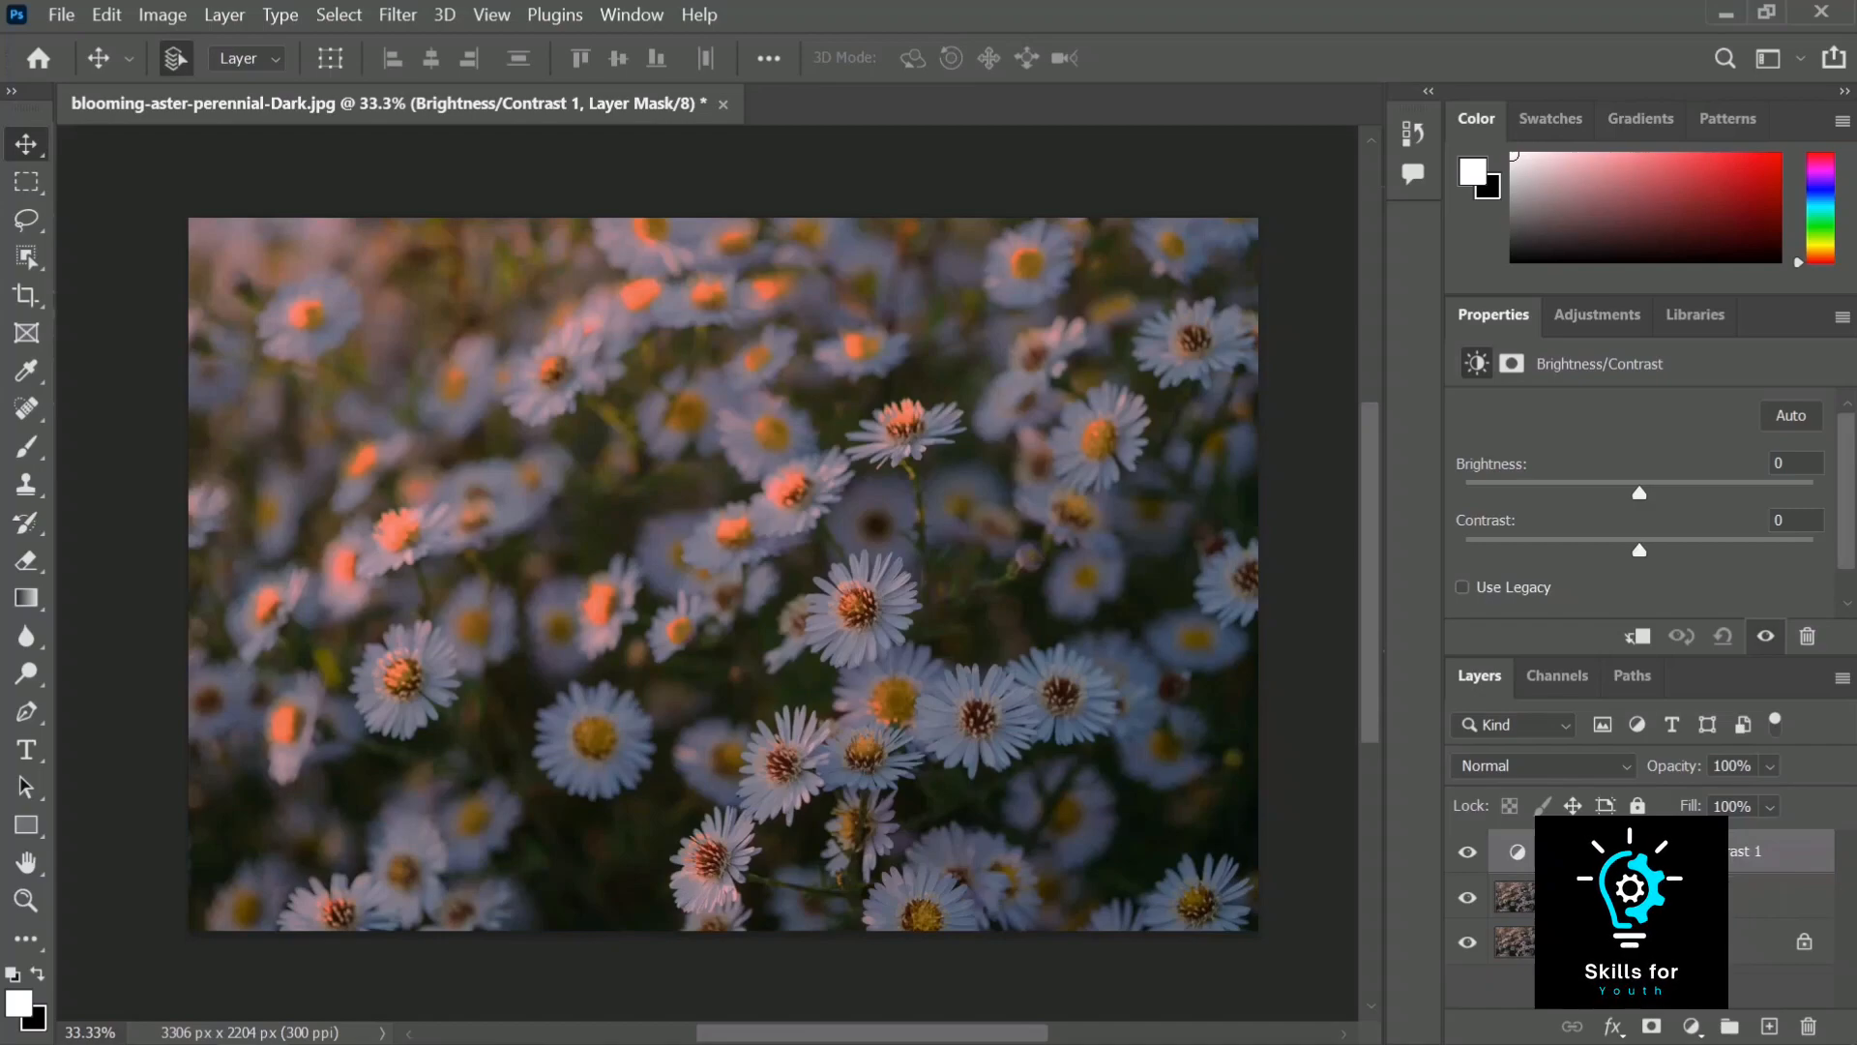
click(1639, 637)
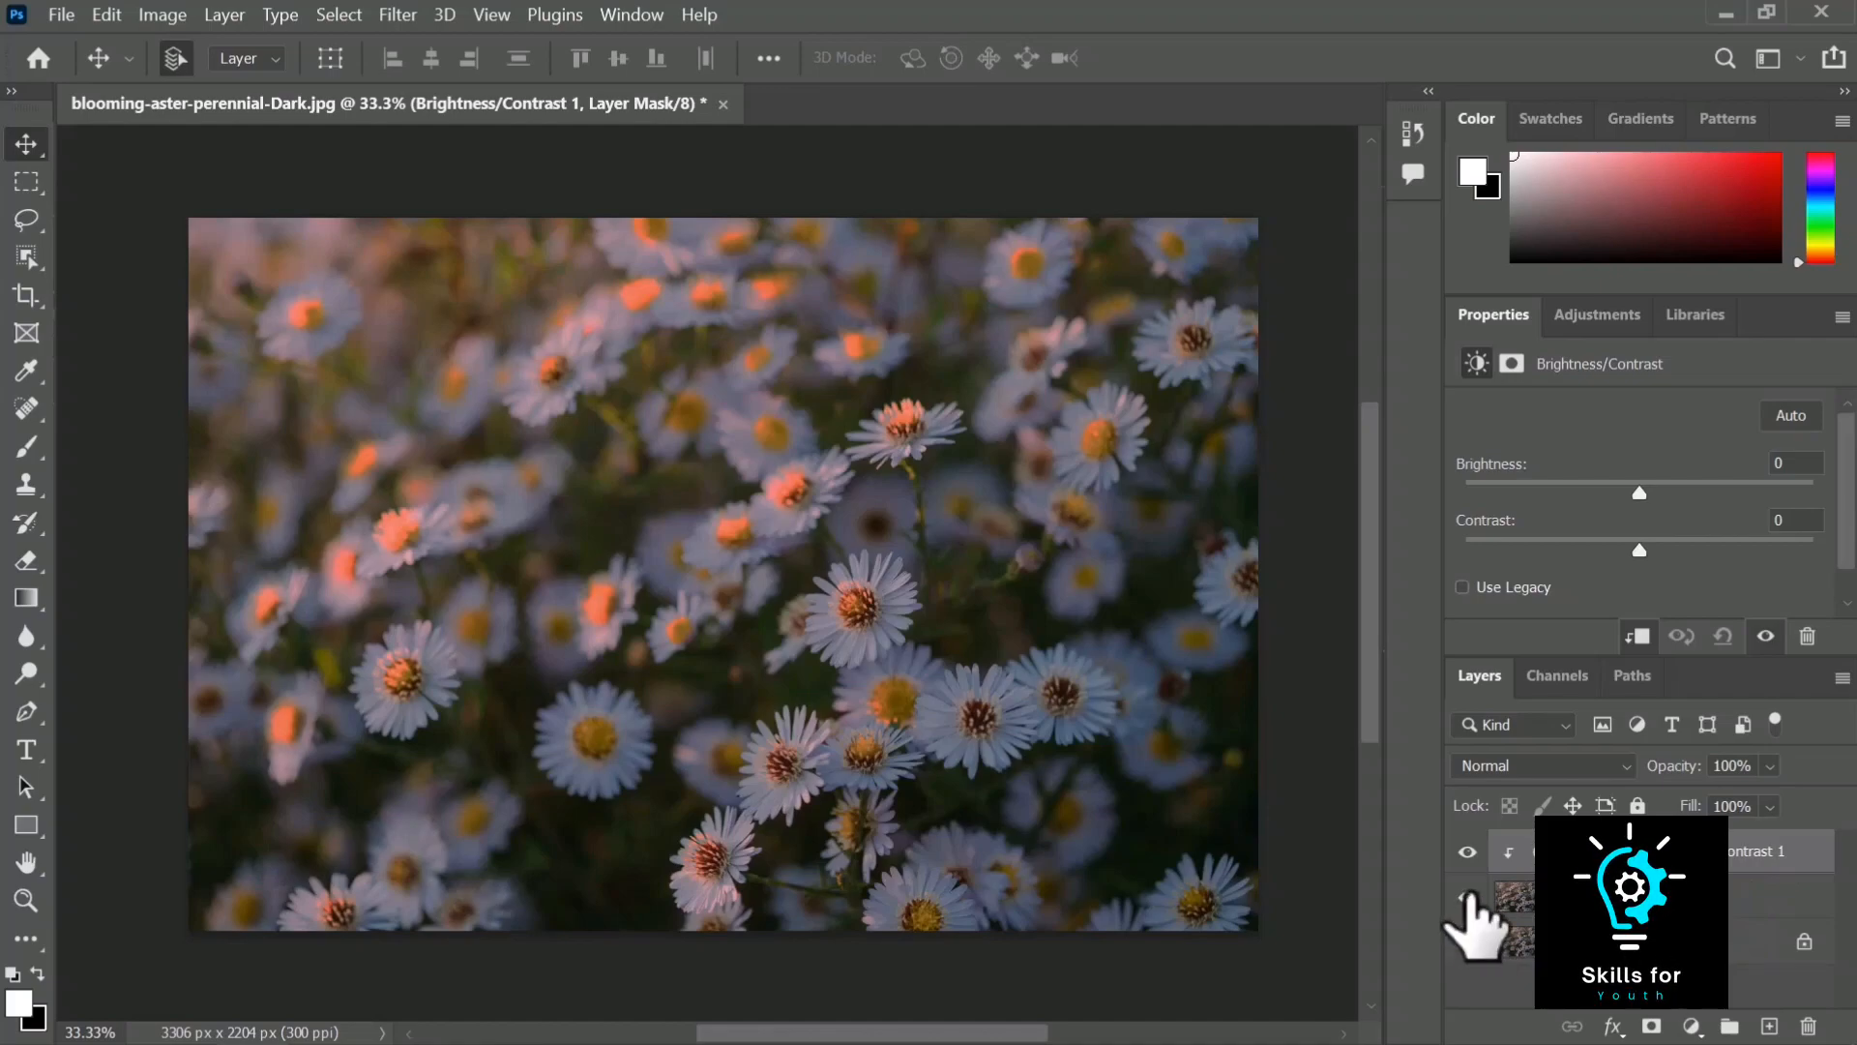
click(1469, 850)
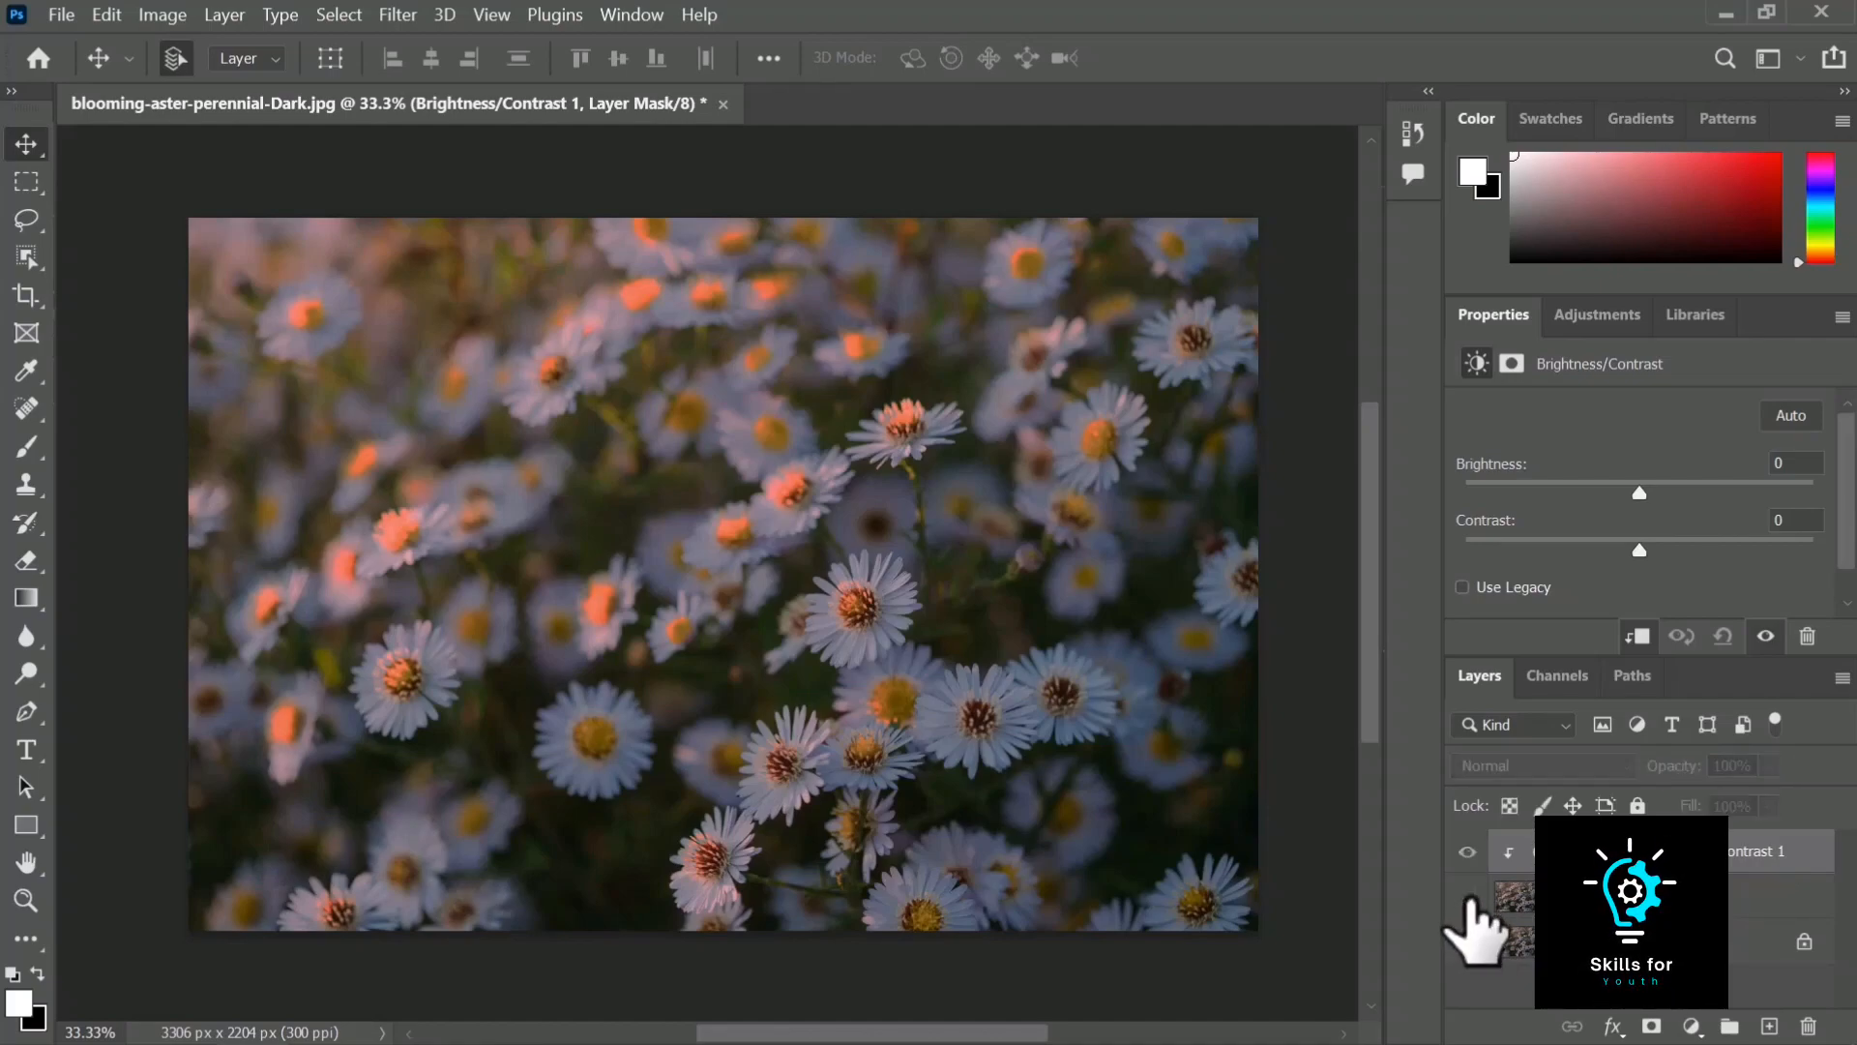
click(1469, 850)
Raise the brightness to 46 on the clipped Brightness/Contrast adjustment layer.
click(1739, 904)
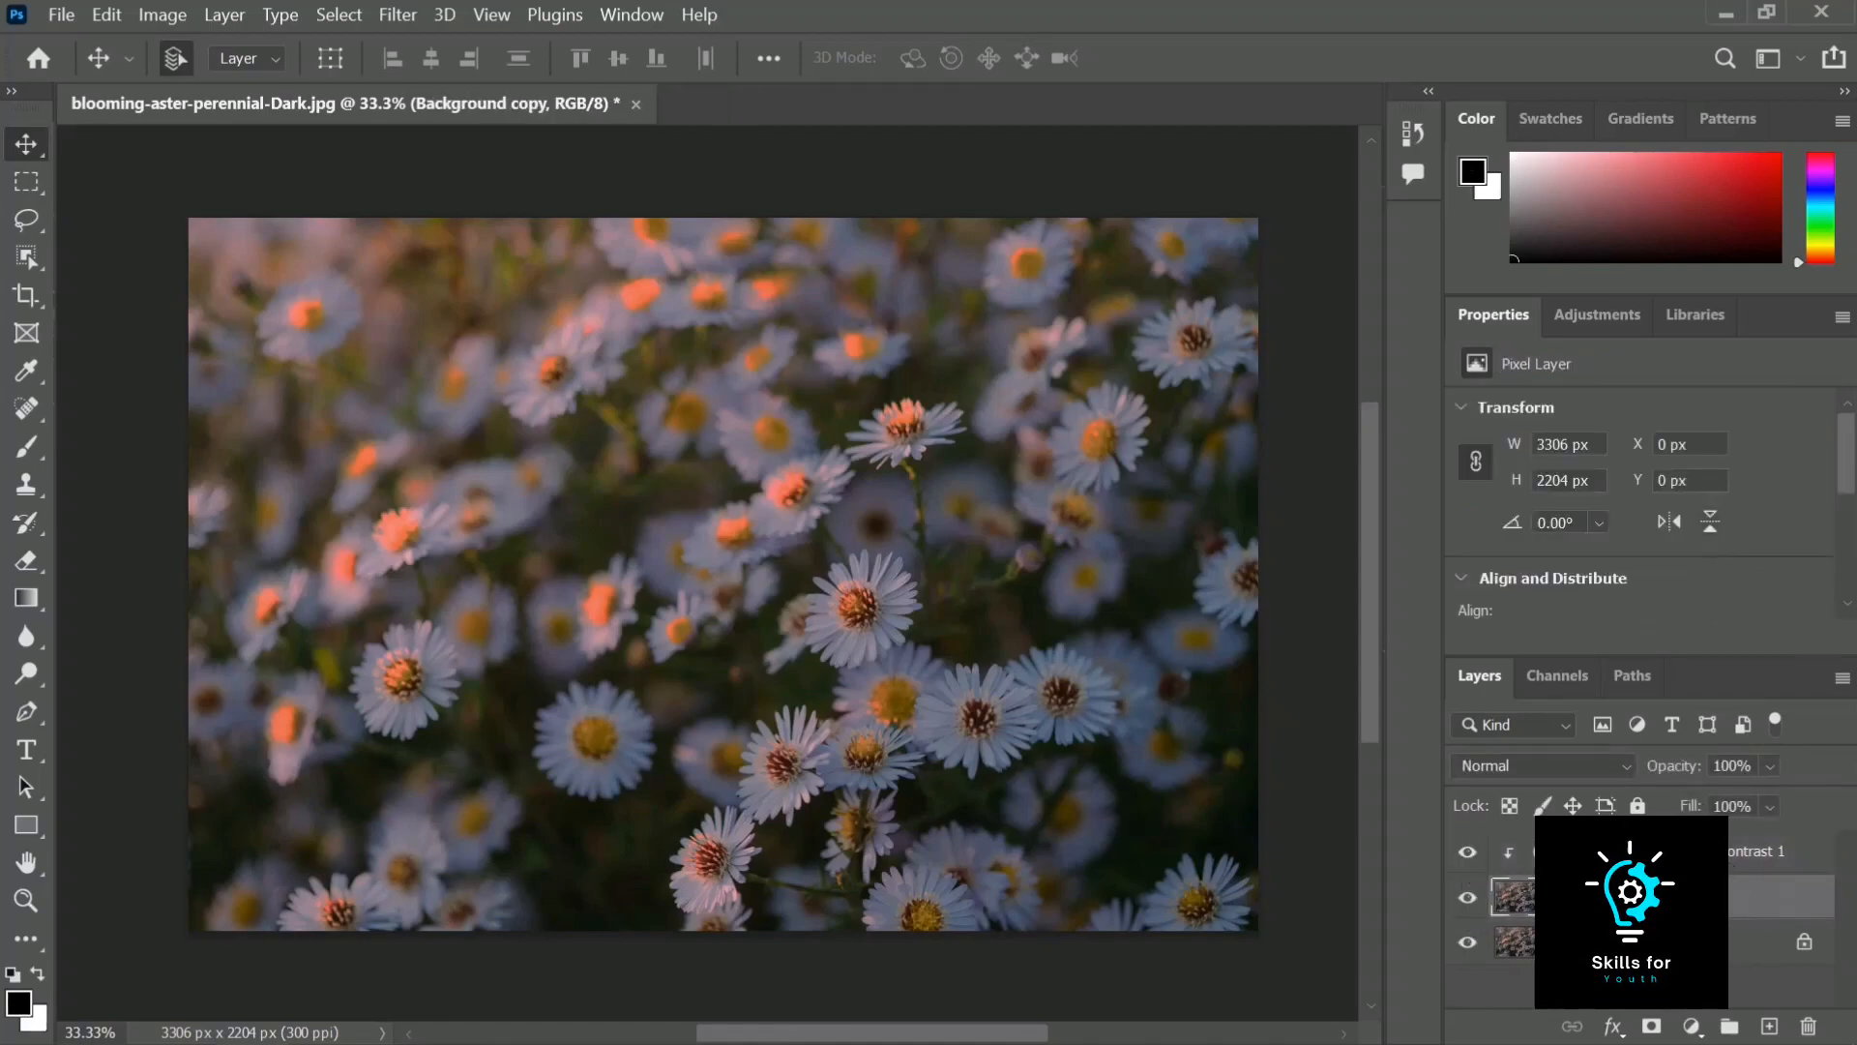
click(1737, 851)
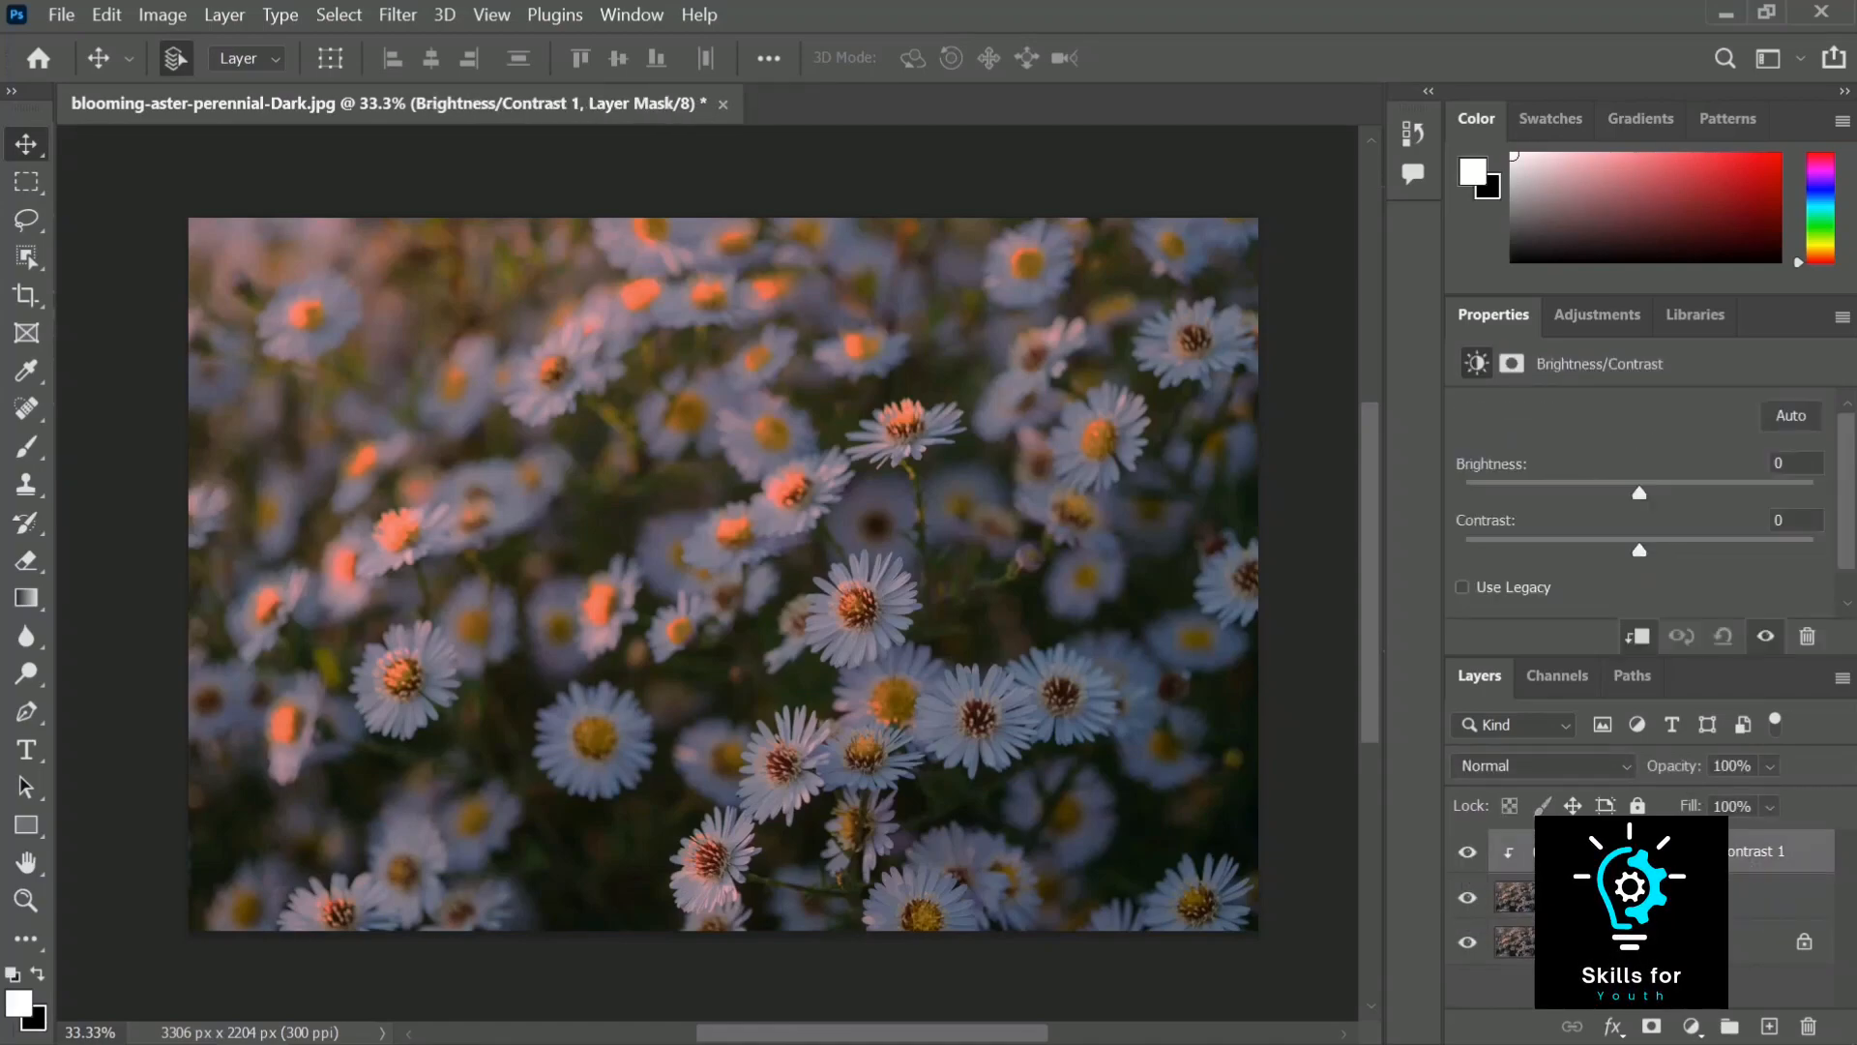
click(1517, 866)
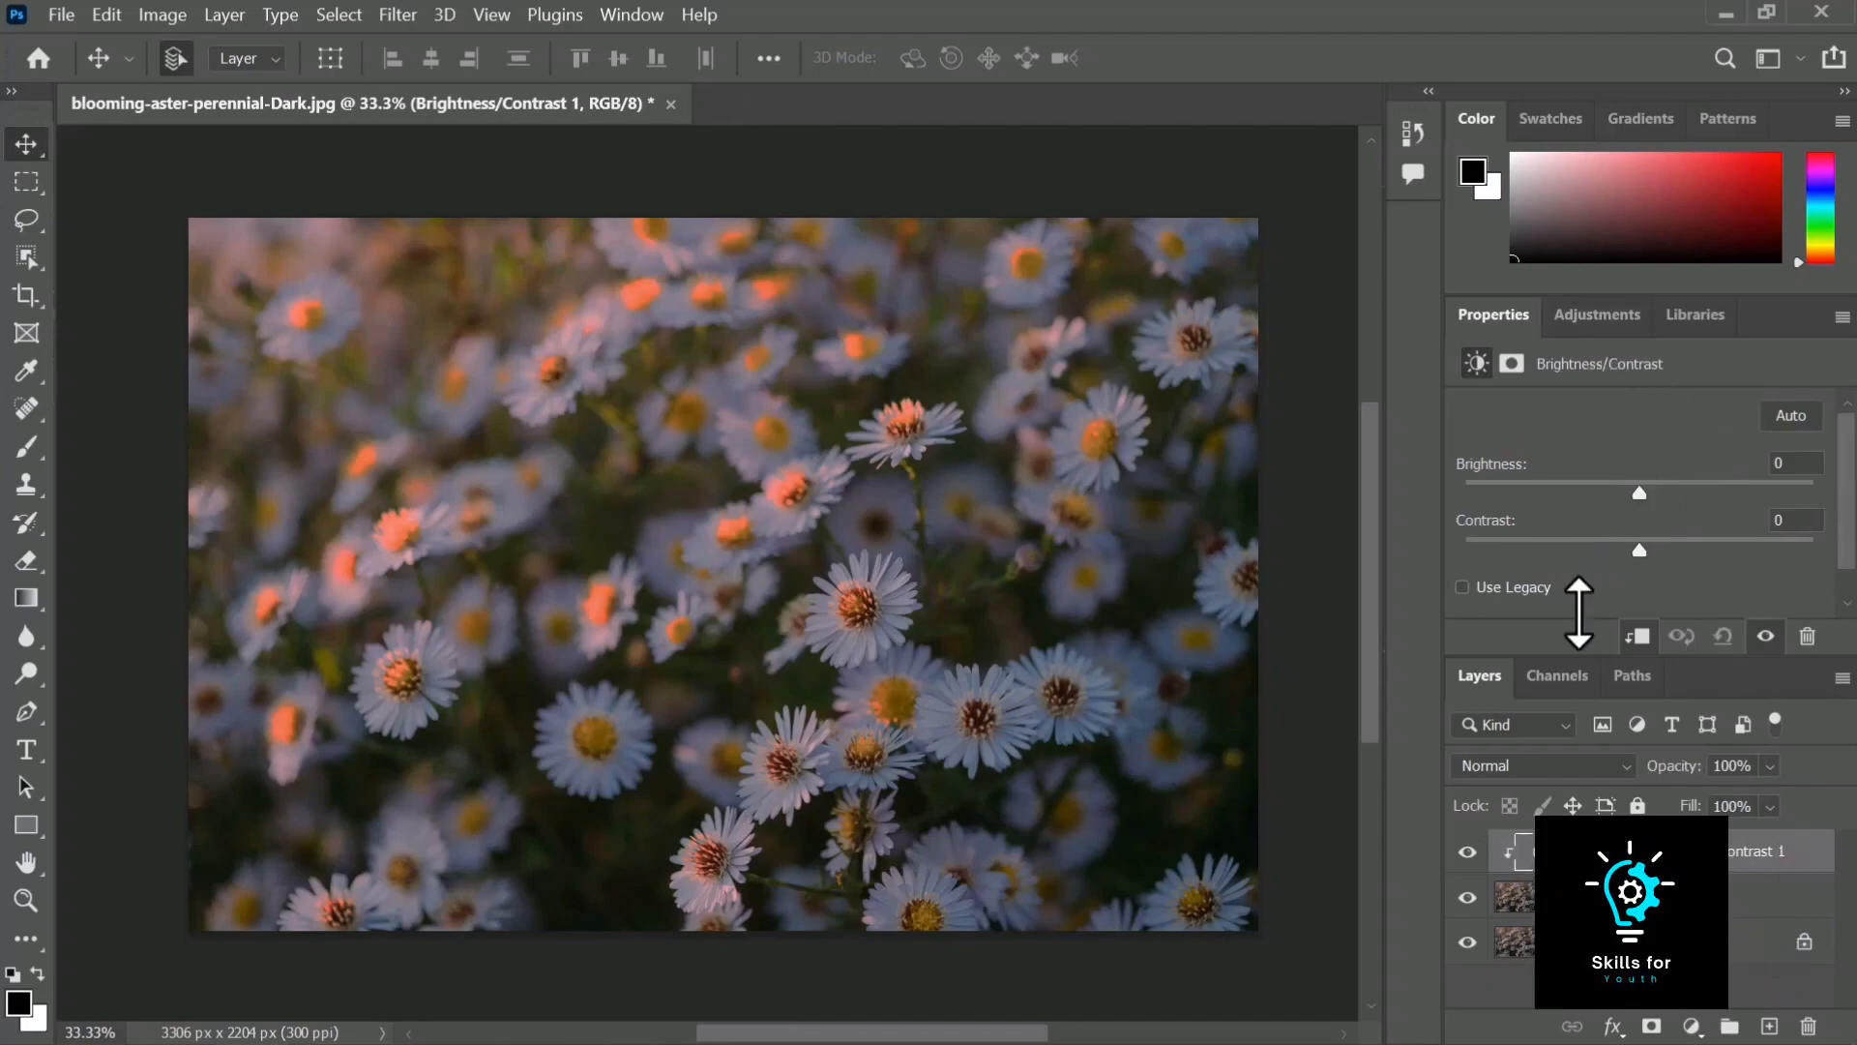
drag(1638, 492, 1699, 495)
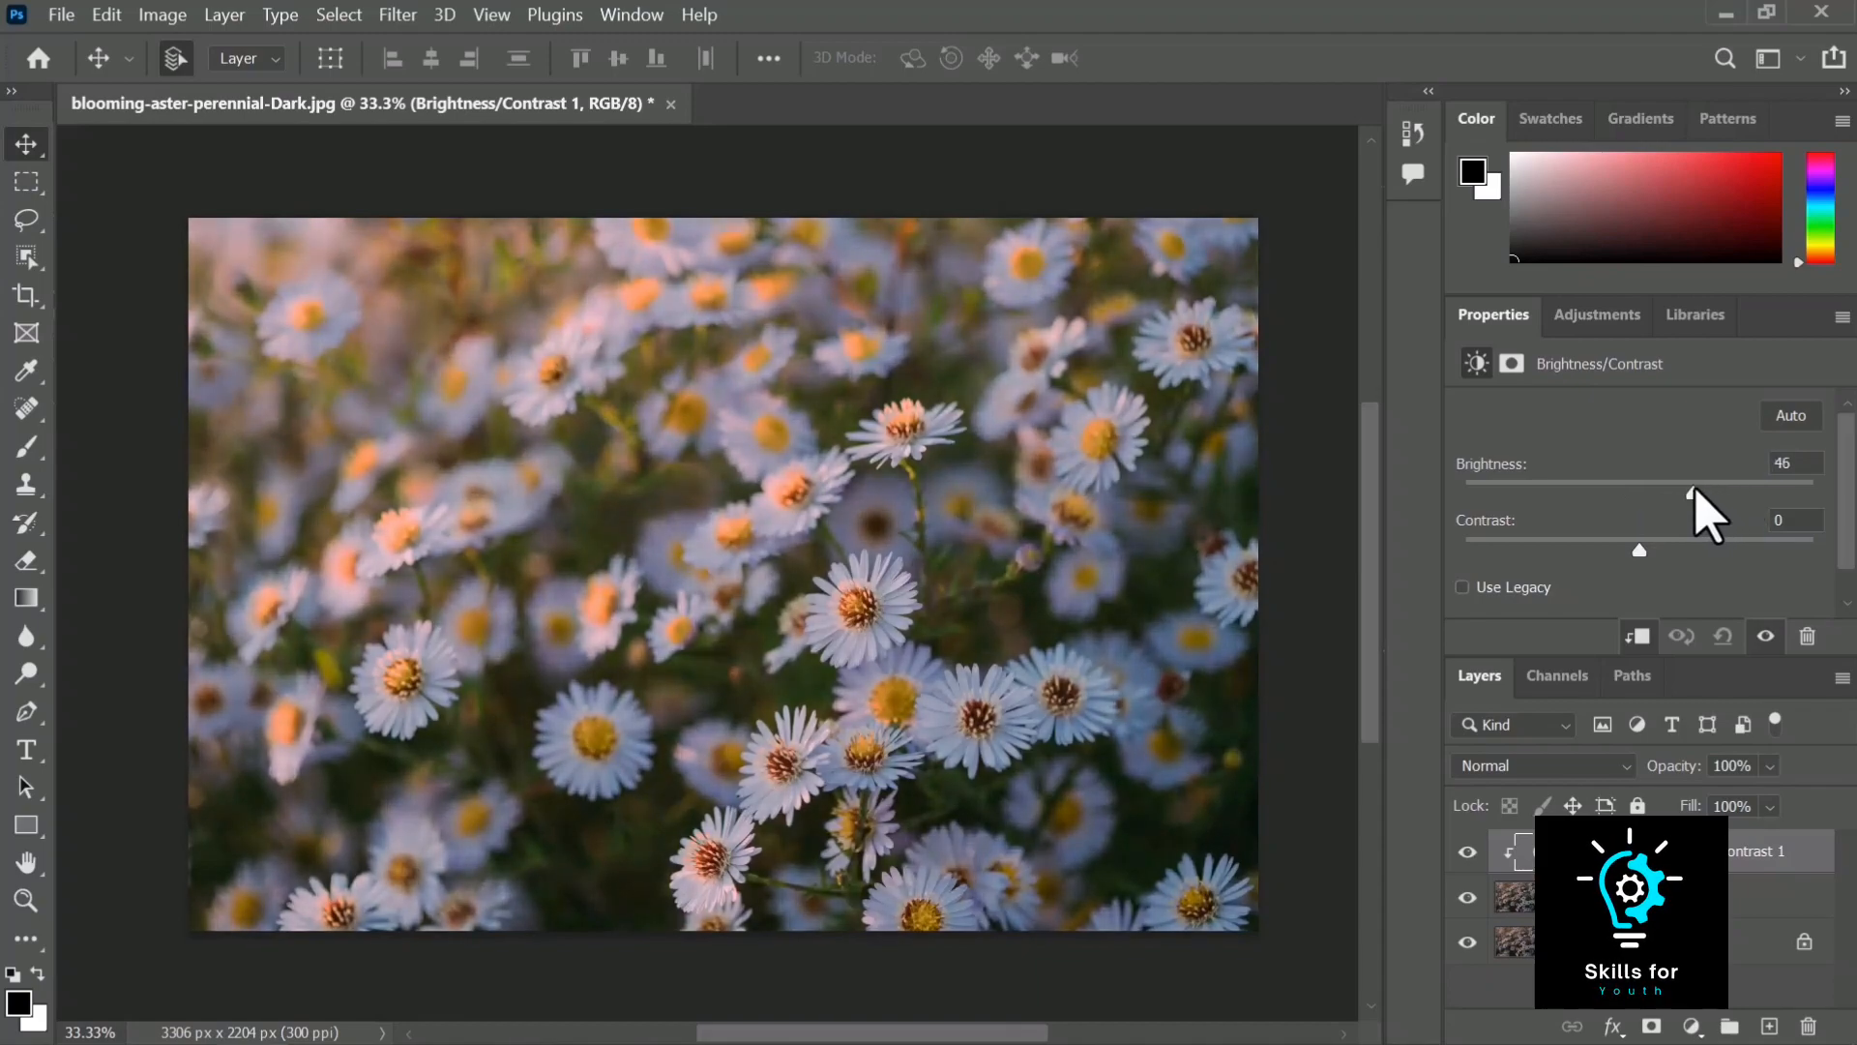
Try contrast values of 100 and -50 on the Brightness/Contrast adjustment and settle on 15.
click(1642, 551)
drag(1642, 550, 1828, 556)
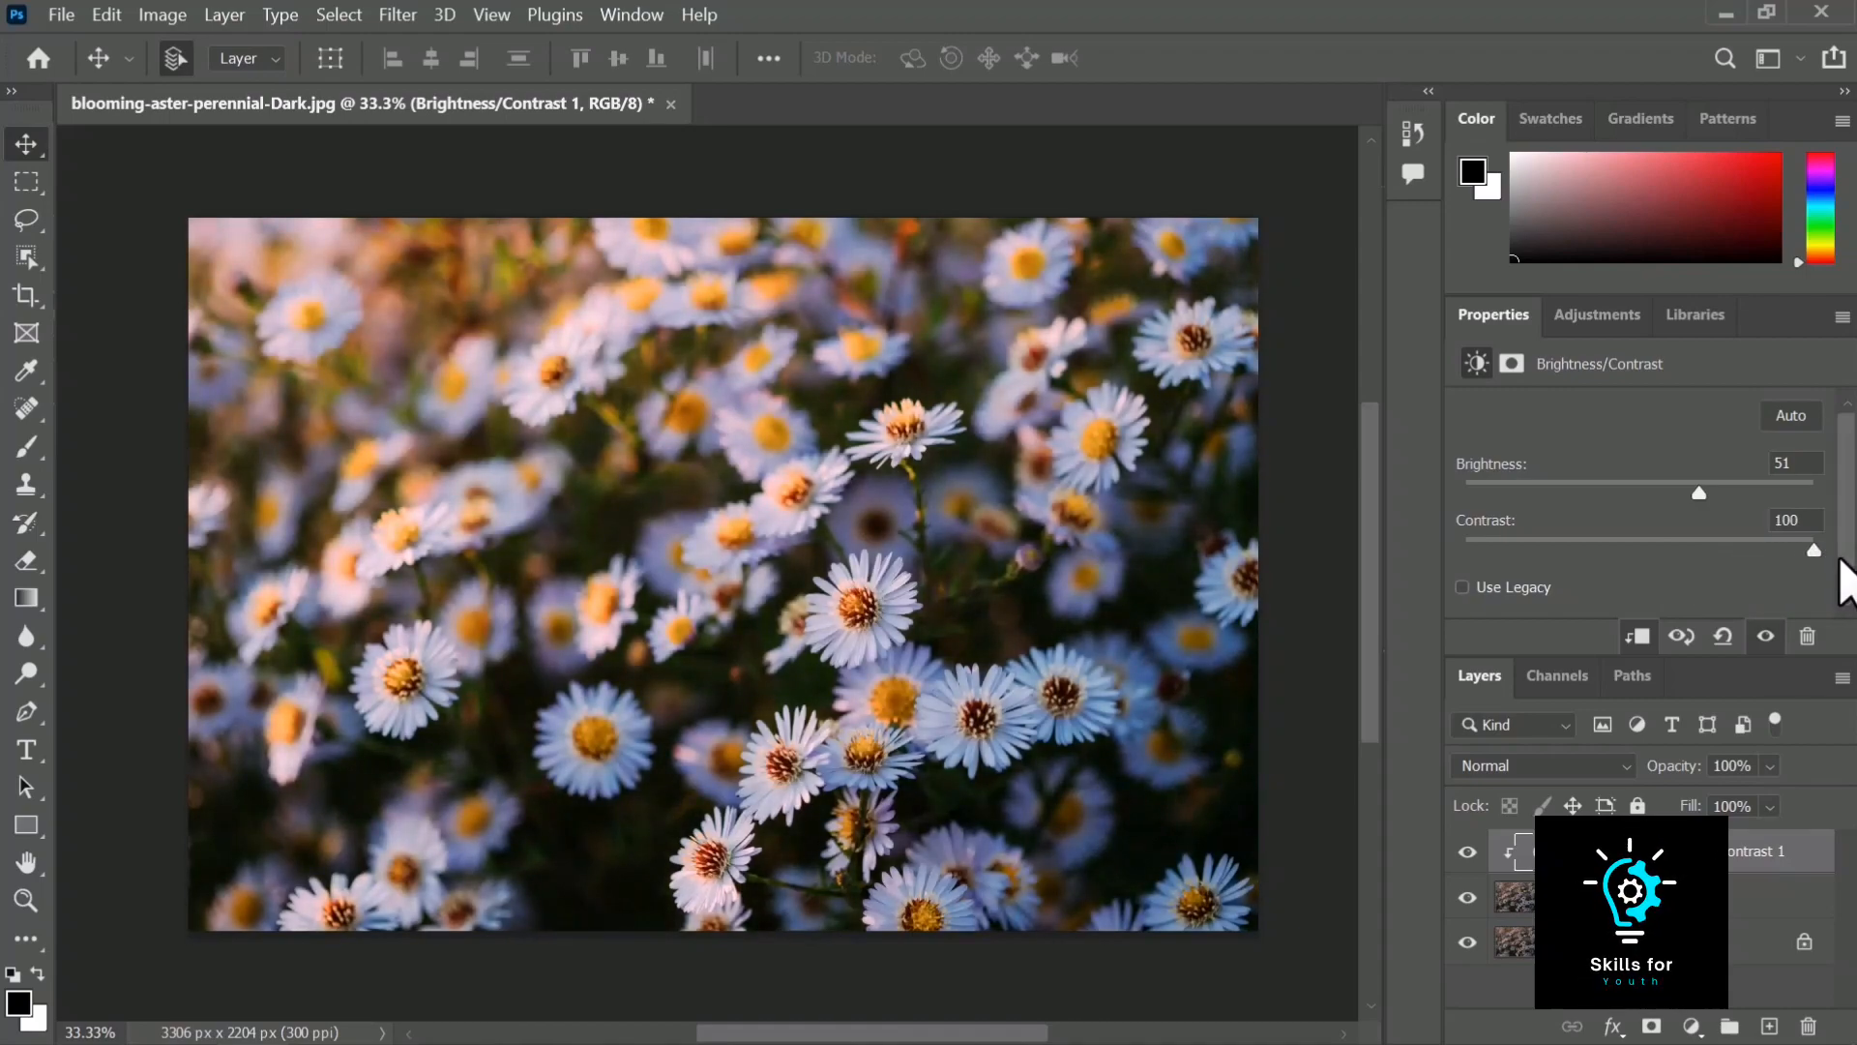
drag(1812, 557, 1437, 576)
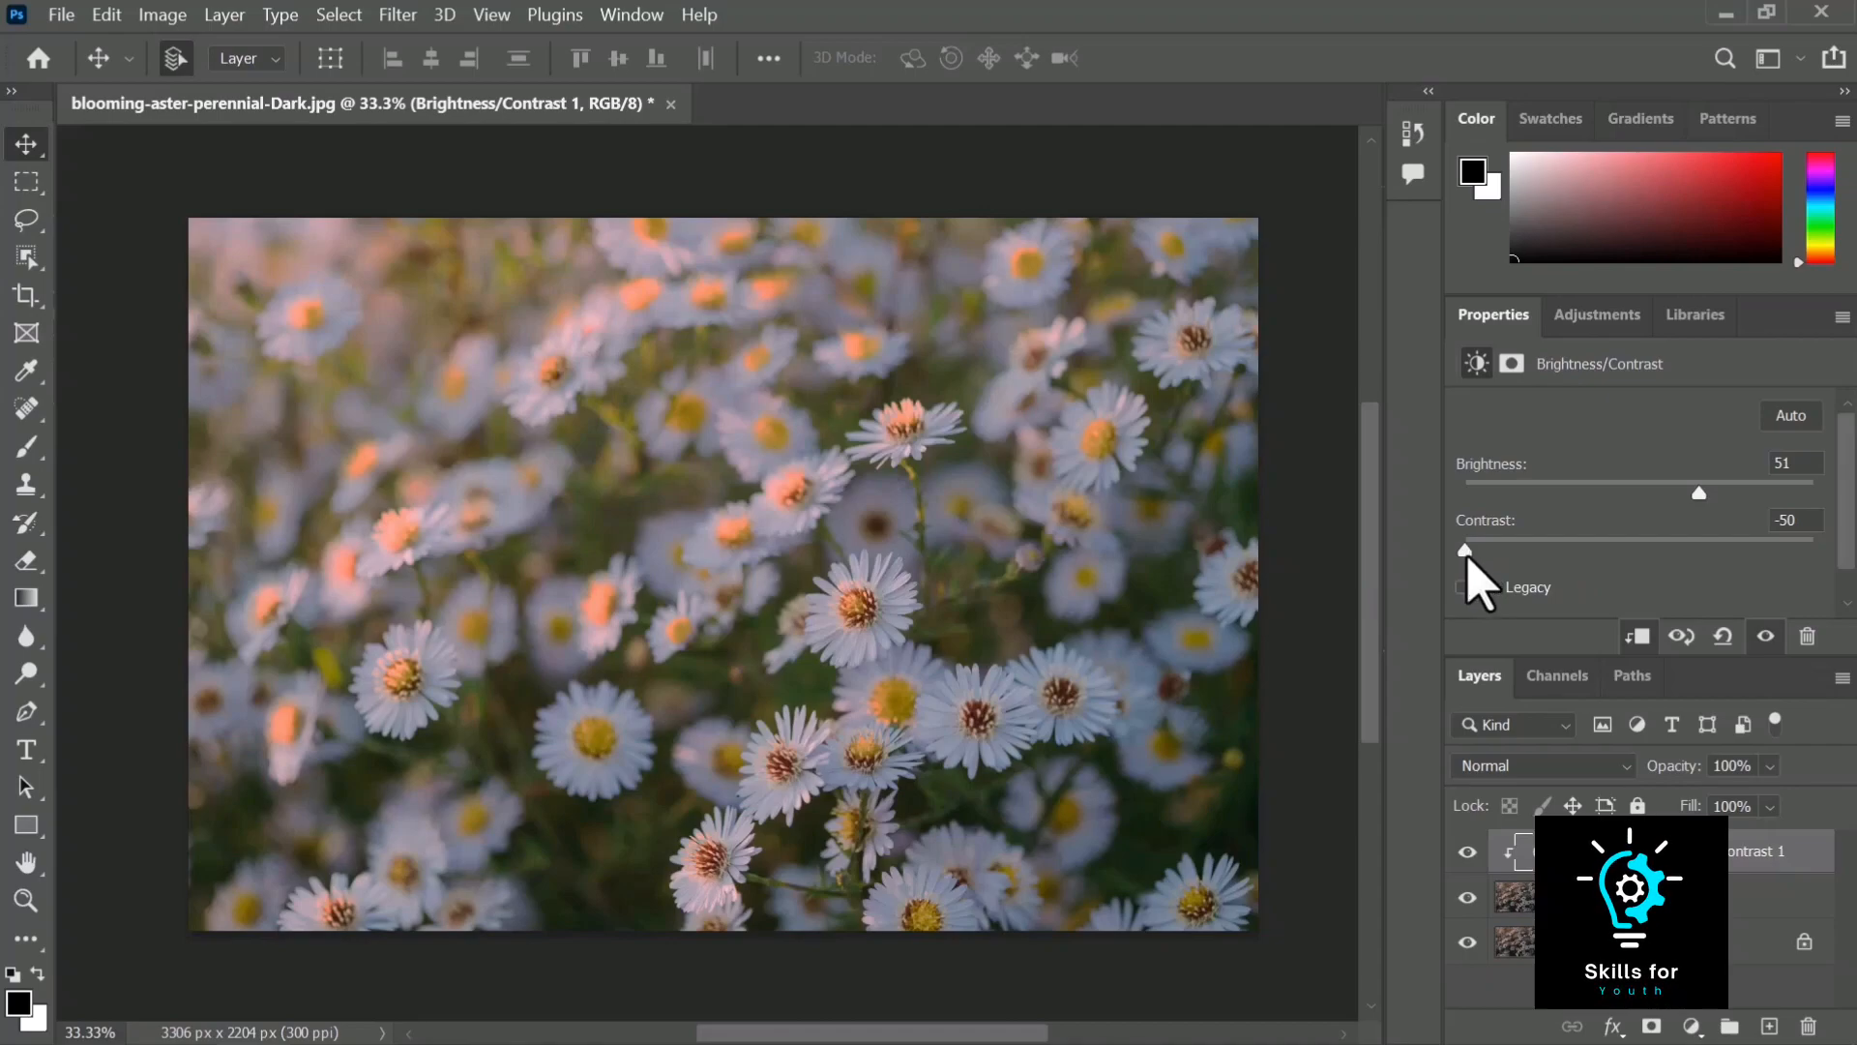
drag(1463, 549, 1666, 563)
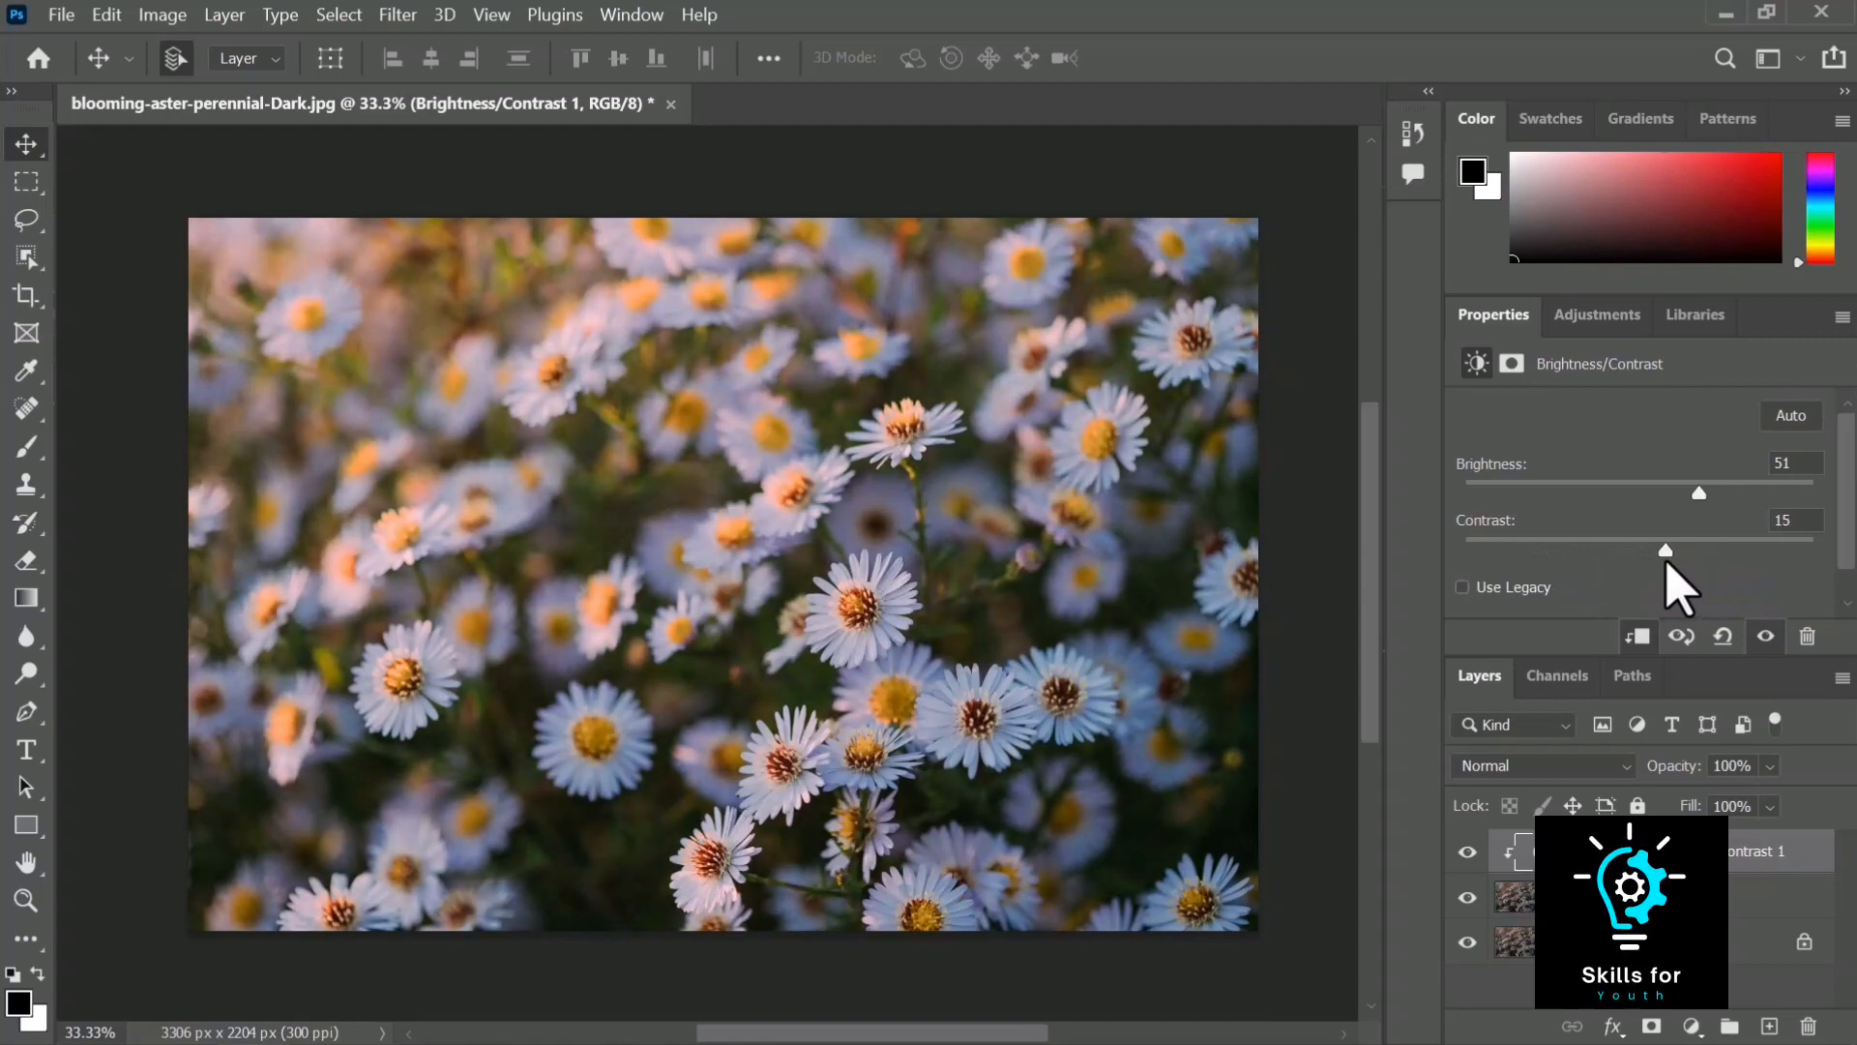
Fine-tune the Brightness/Contrast adjustment to brightness 55 and contrast 20.
mouse_move(1695, 494)
mouse_down()
mouse_move(1663, 493)
mouse_move(1686, 491)
mouse_up()
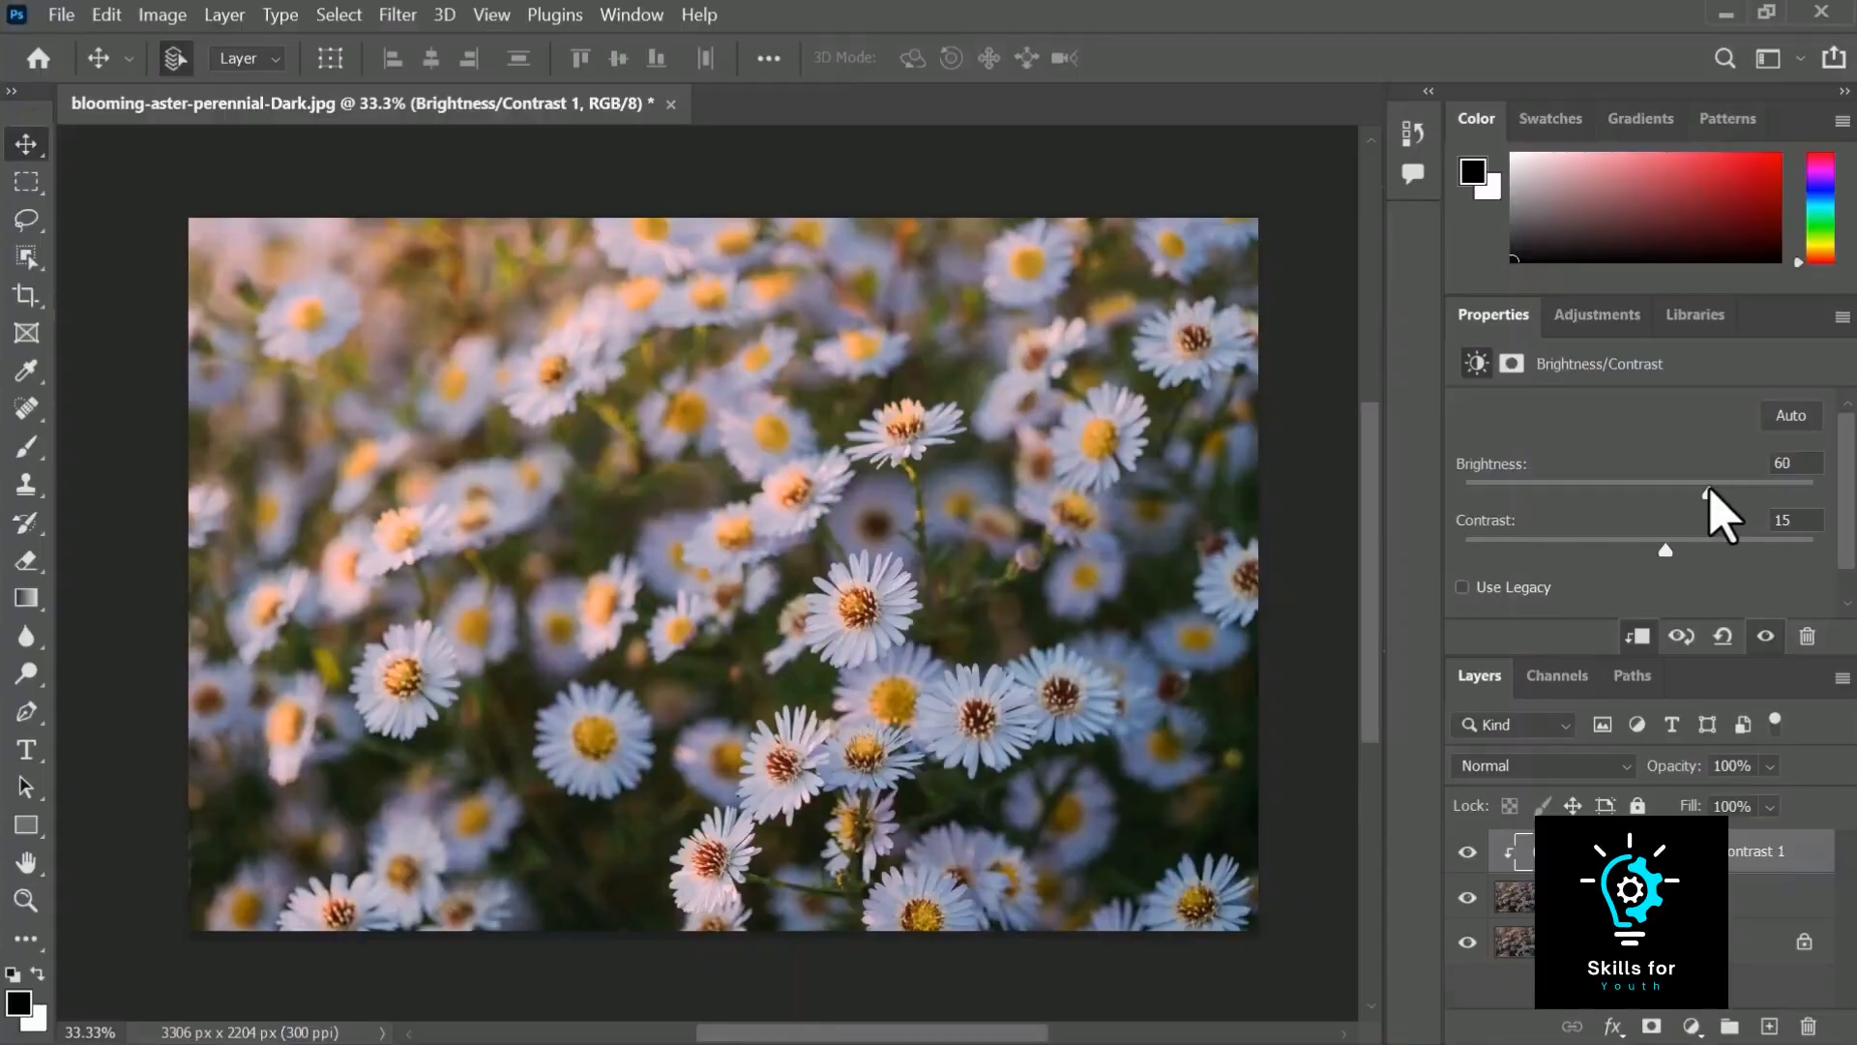
drag(1705, 490, 1701, 491)
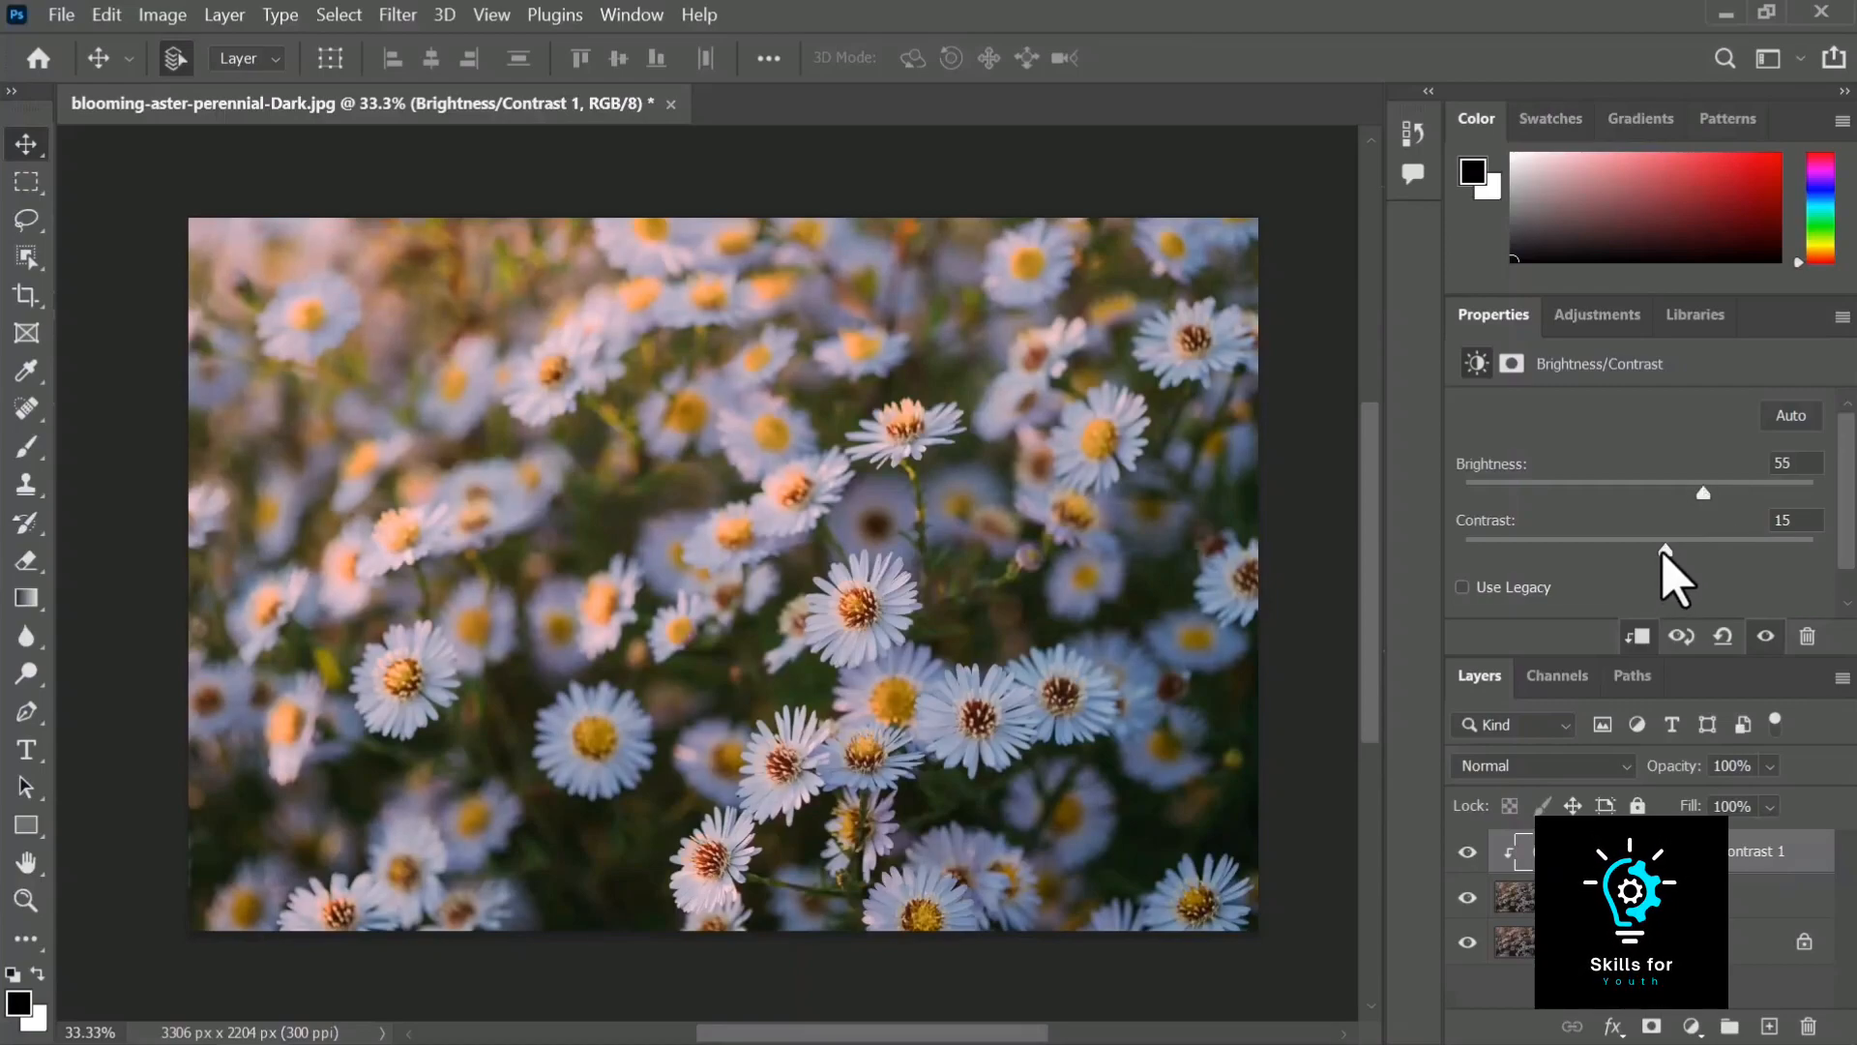
drag(1666, 551, 1674, 551)
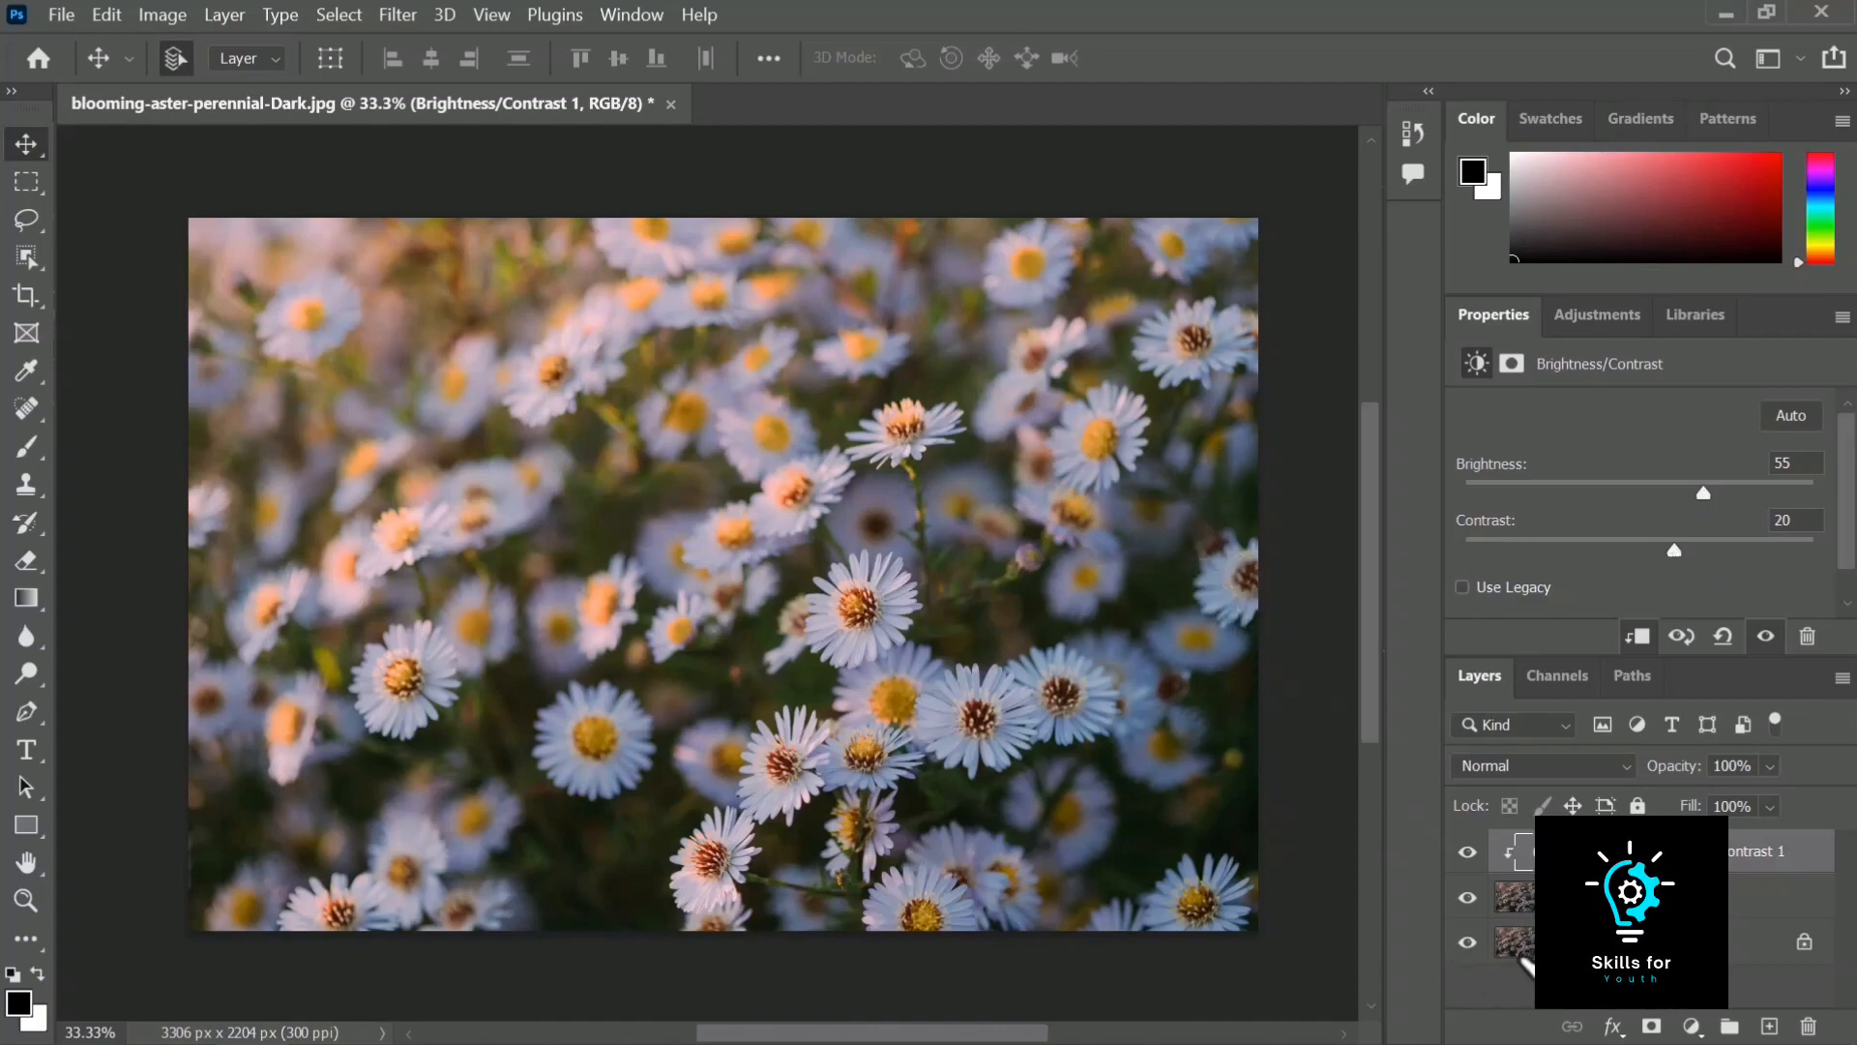
Compare the photo before and after by hiding and showing the Brightness/Contrast 1 layer.
click(1469, 852)
click(1466, 852)
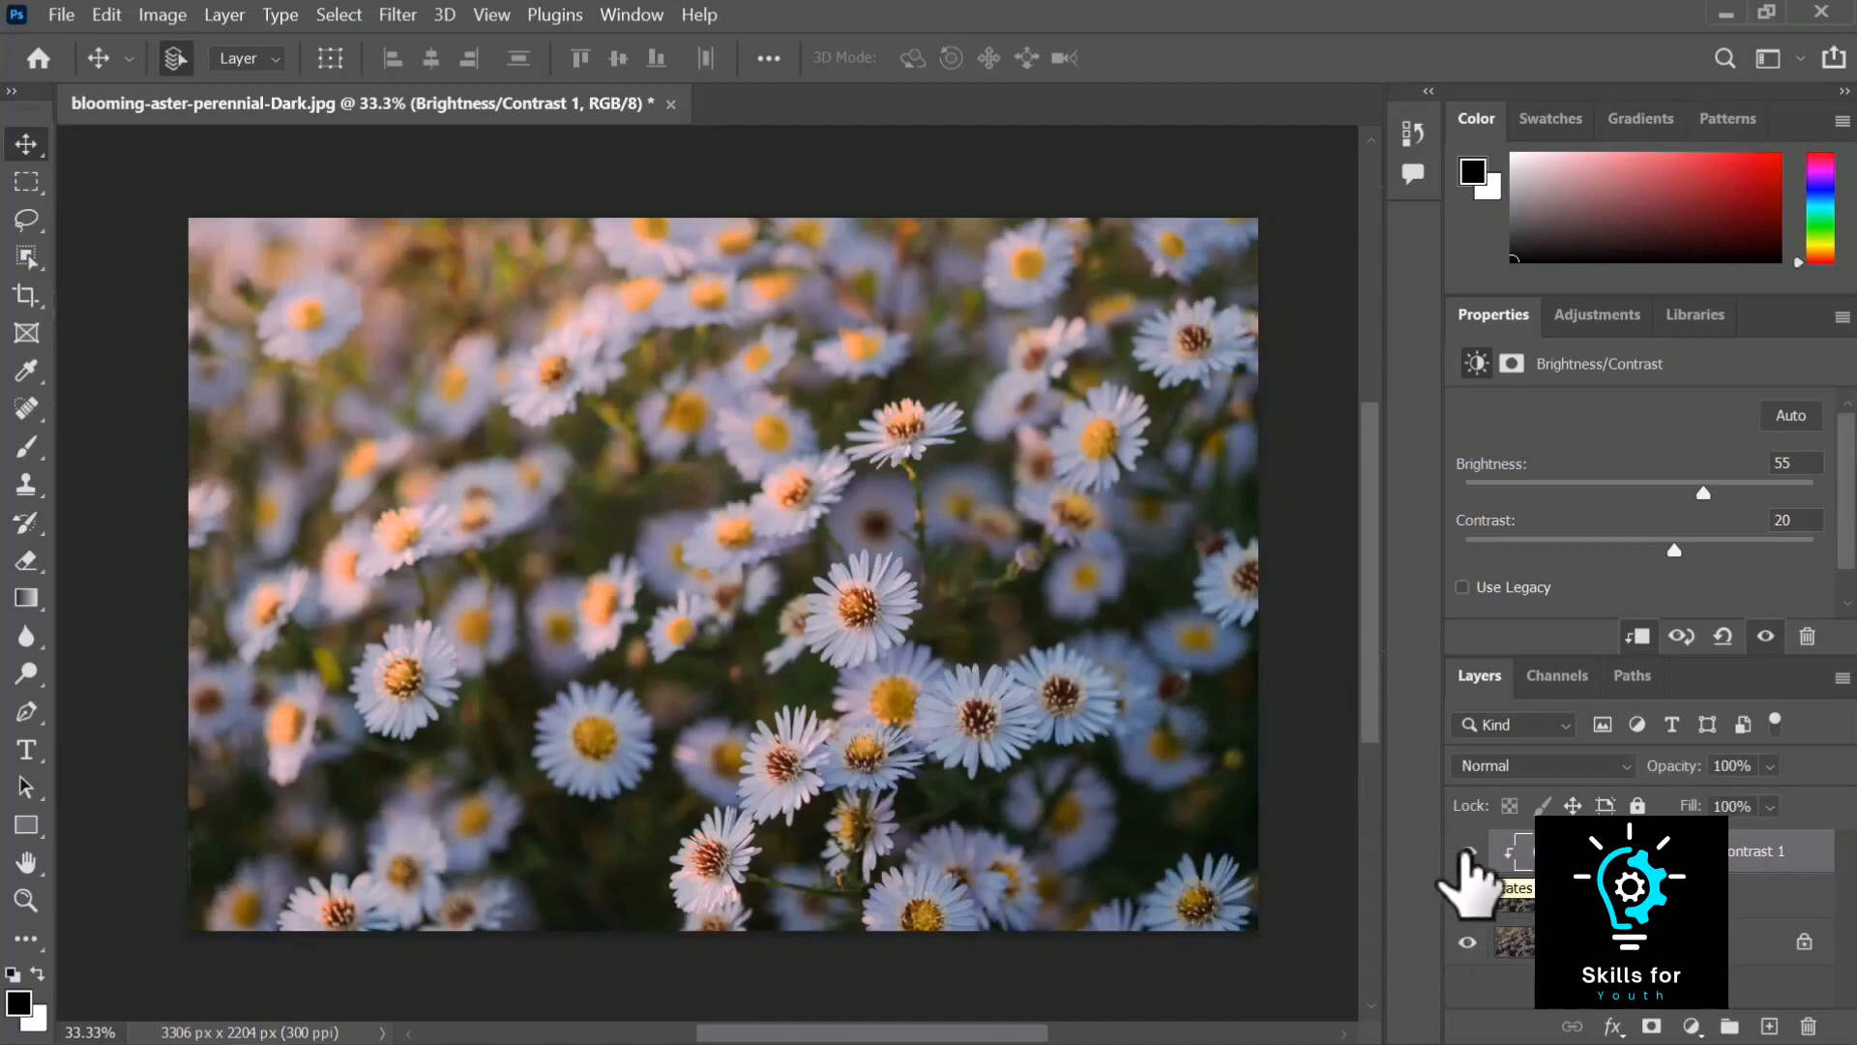
click(1465, 854)
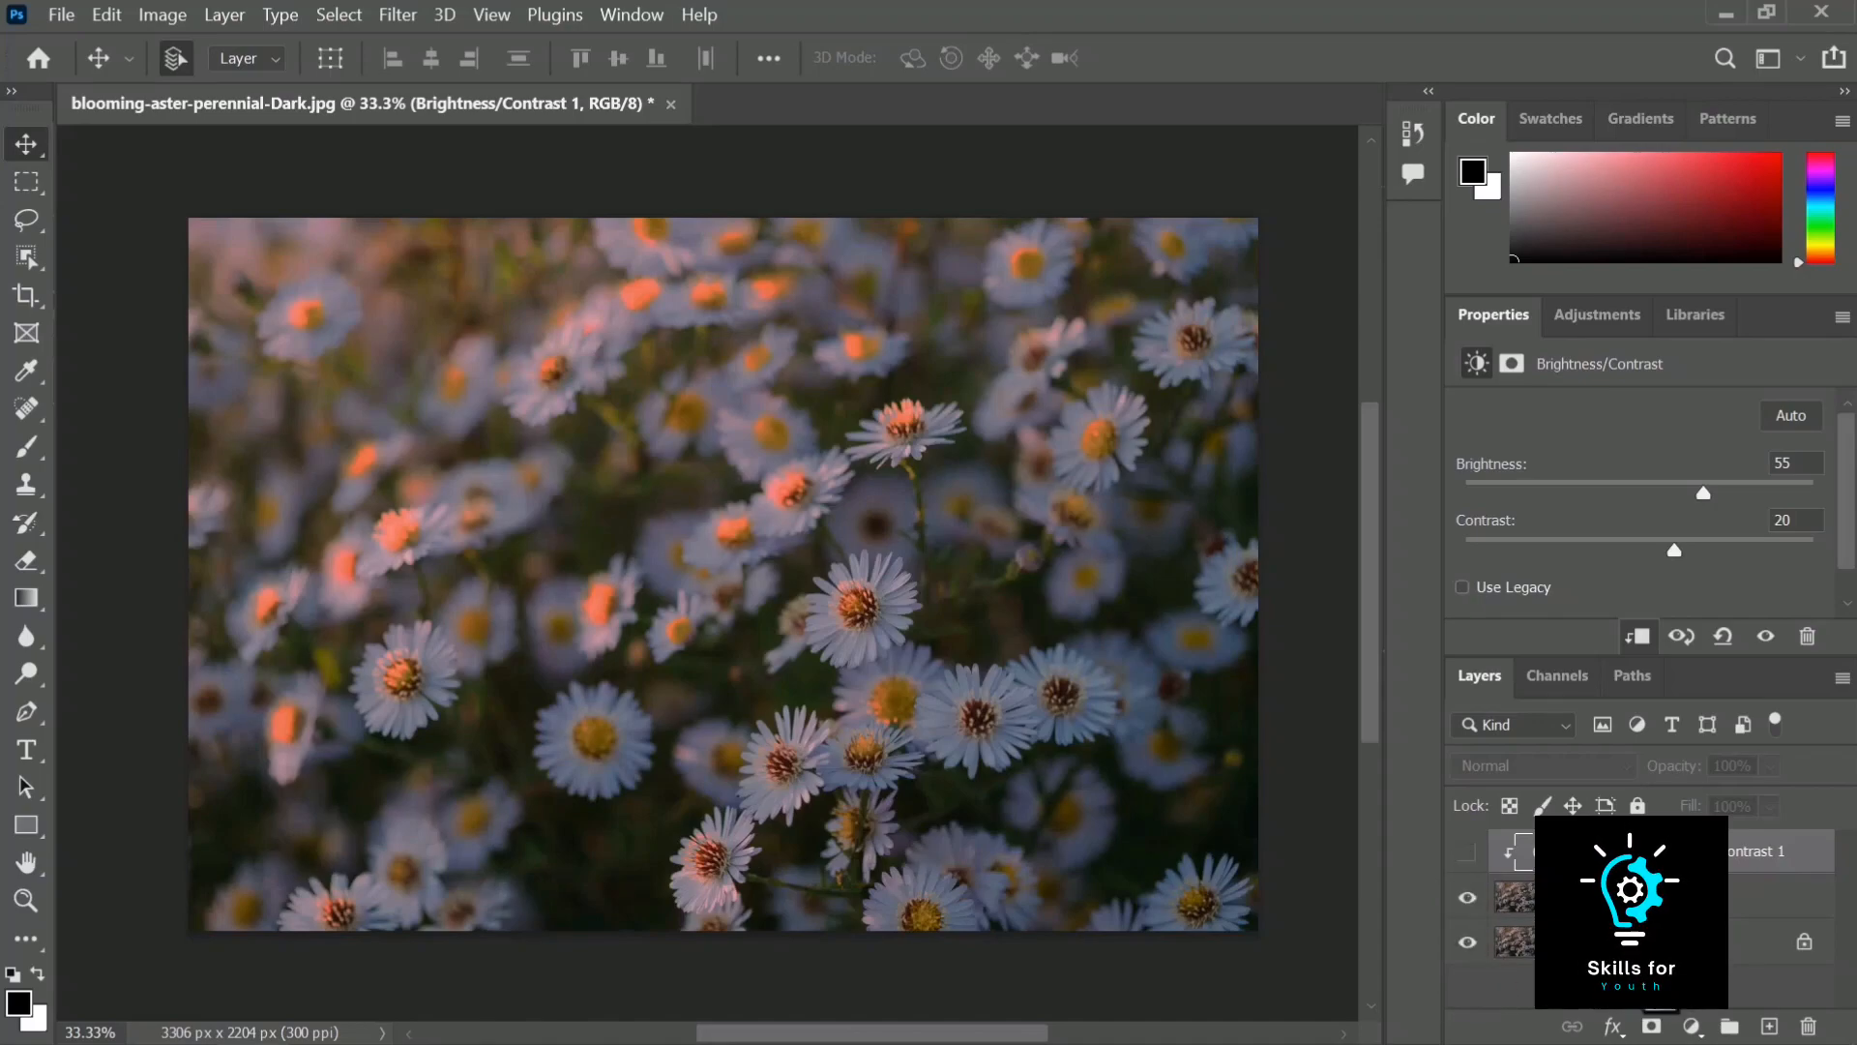
click(1468, 852)
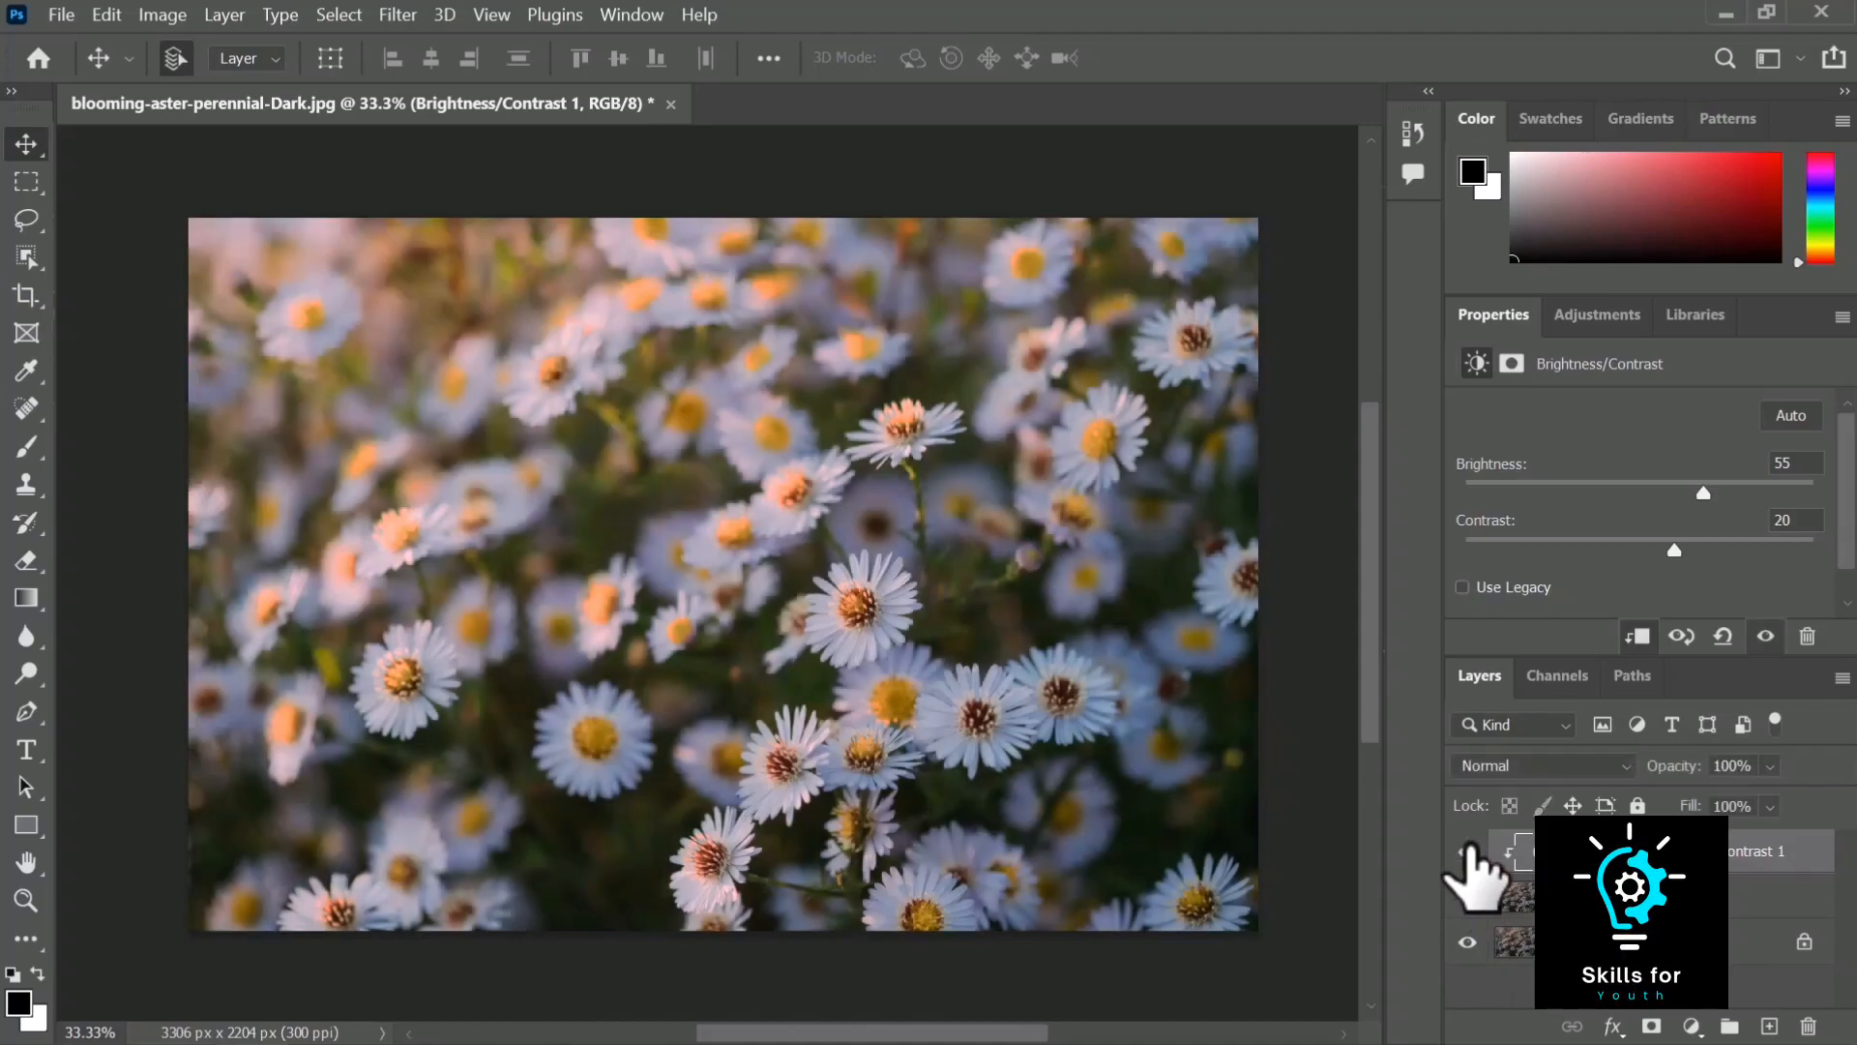
Reselect the Brightness/Contrast 1 layer, try legacy mode with brightness 32 and switch legacy mode back off.
click(1745, 898)
click(1741, 853)
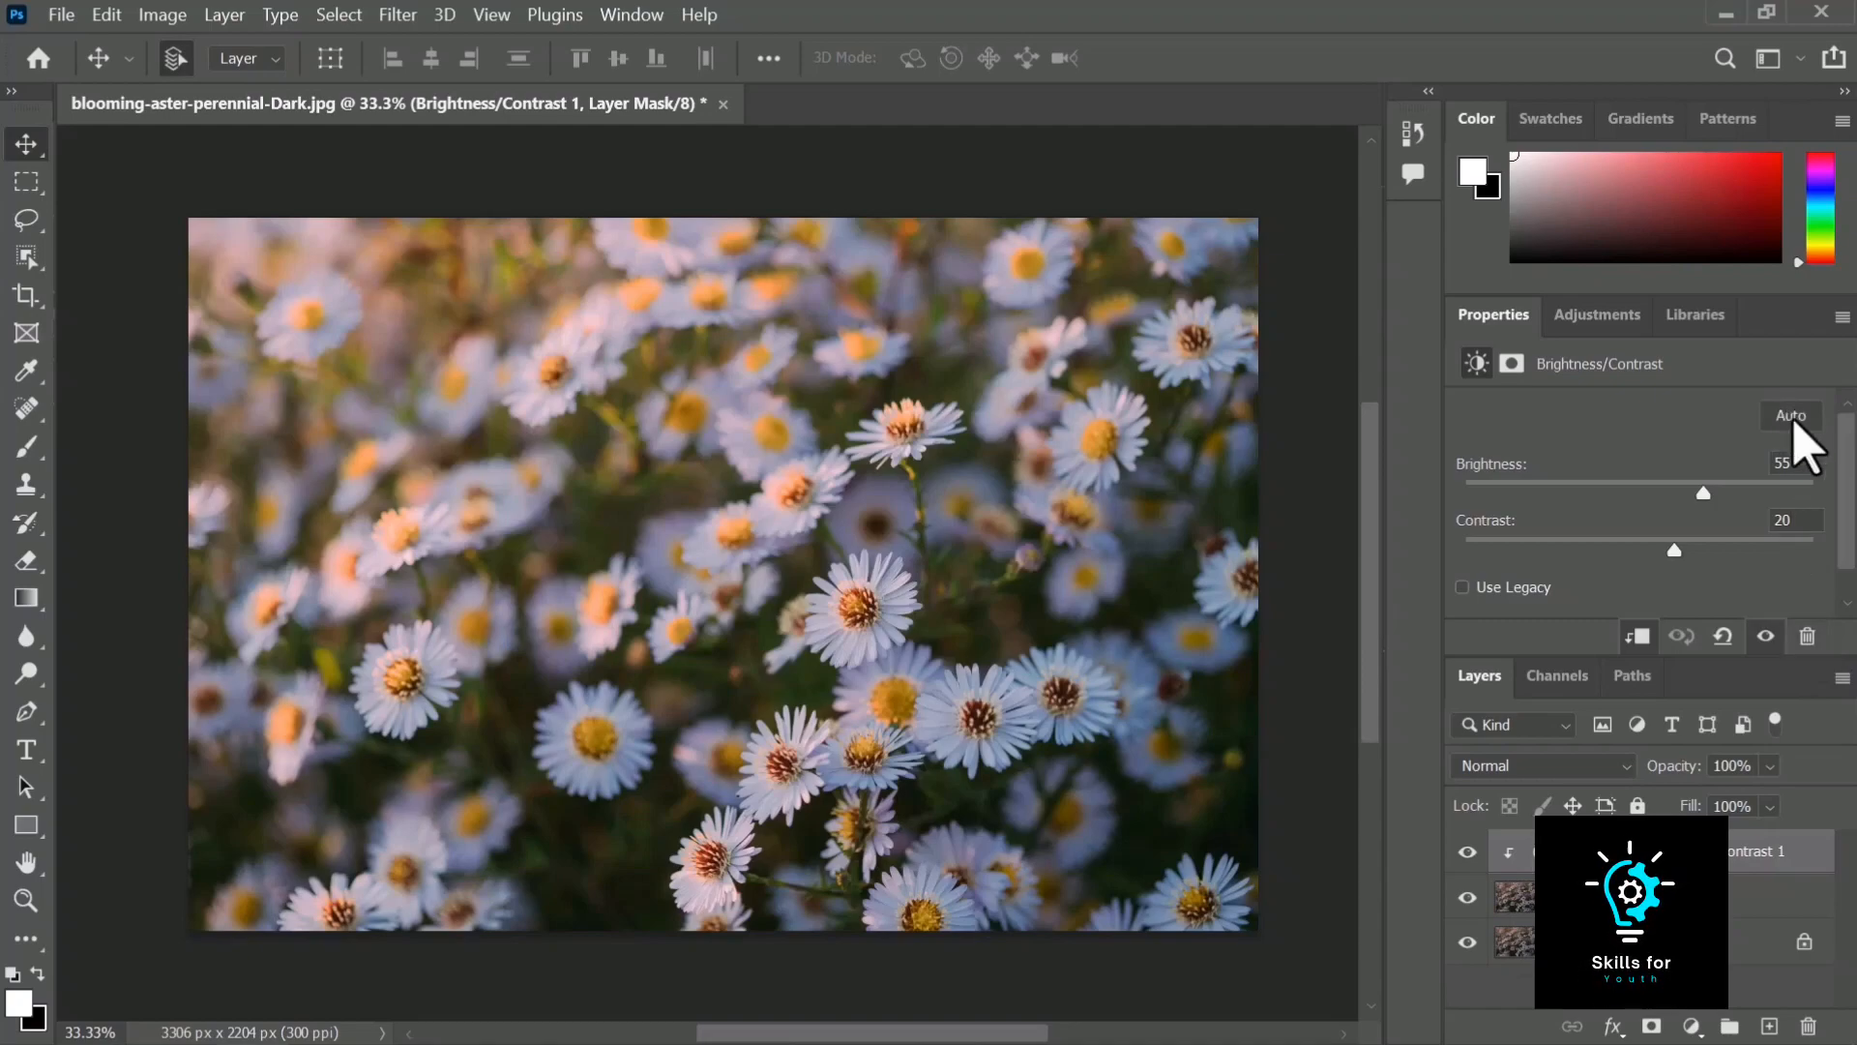
click(1469, 590)
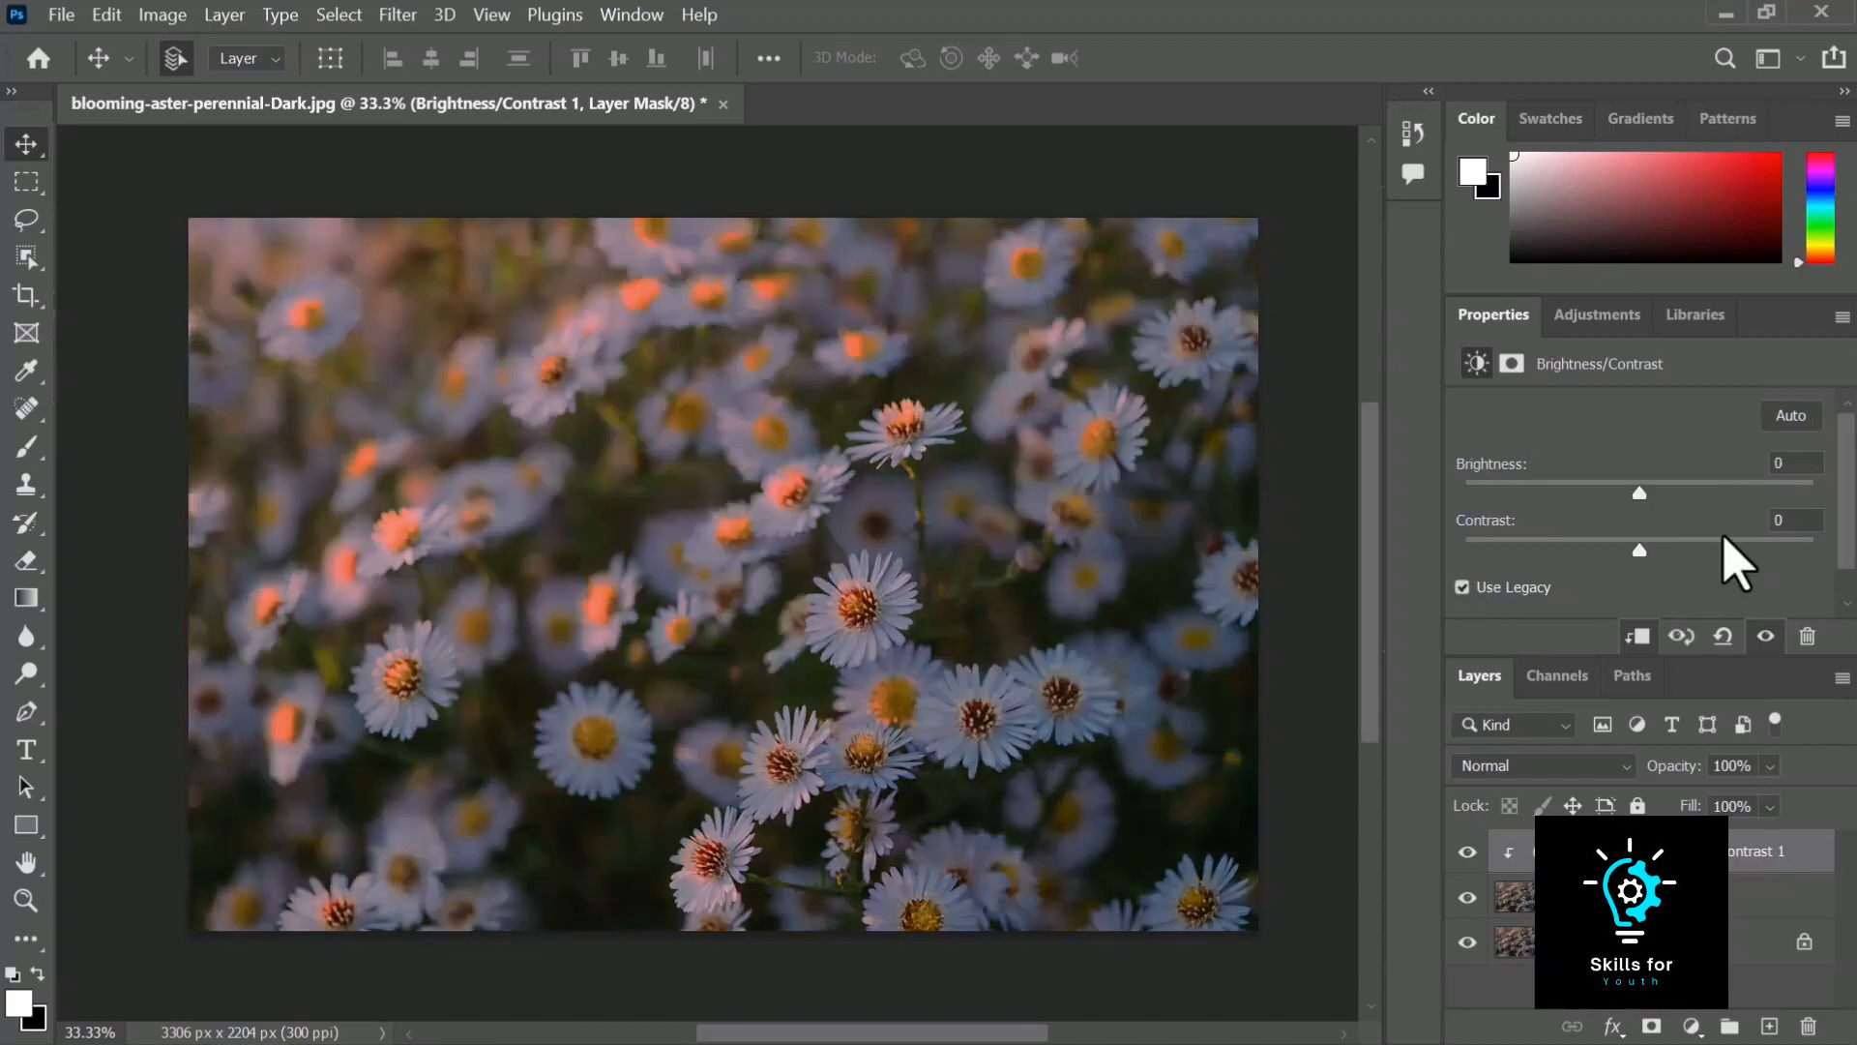
drag(1640, 492, 1693, 492)
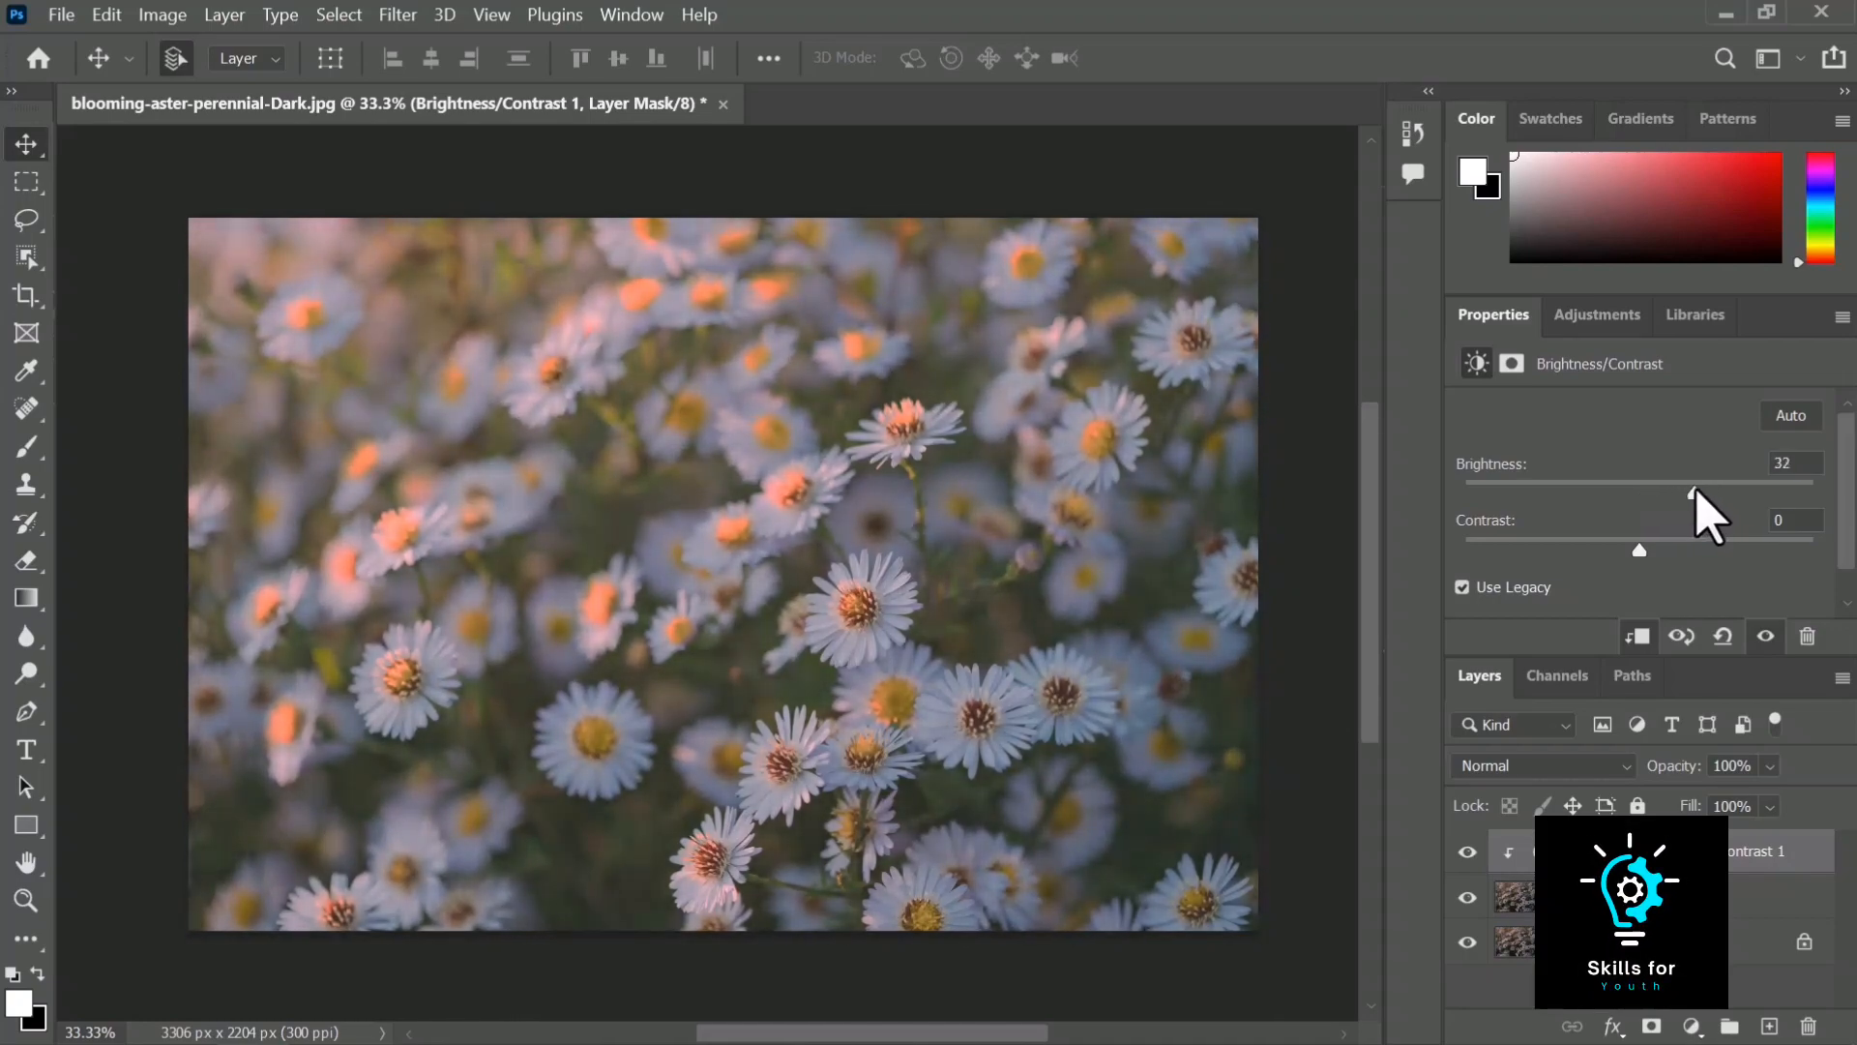
click(1462, 587)
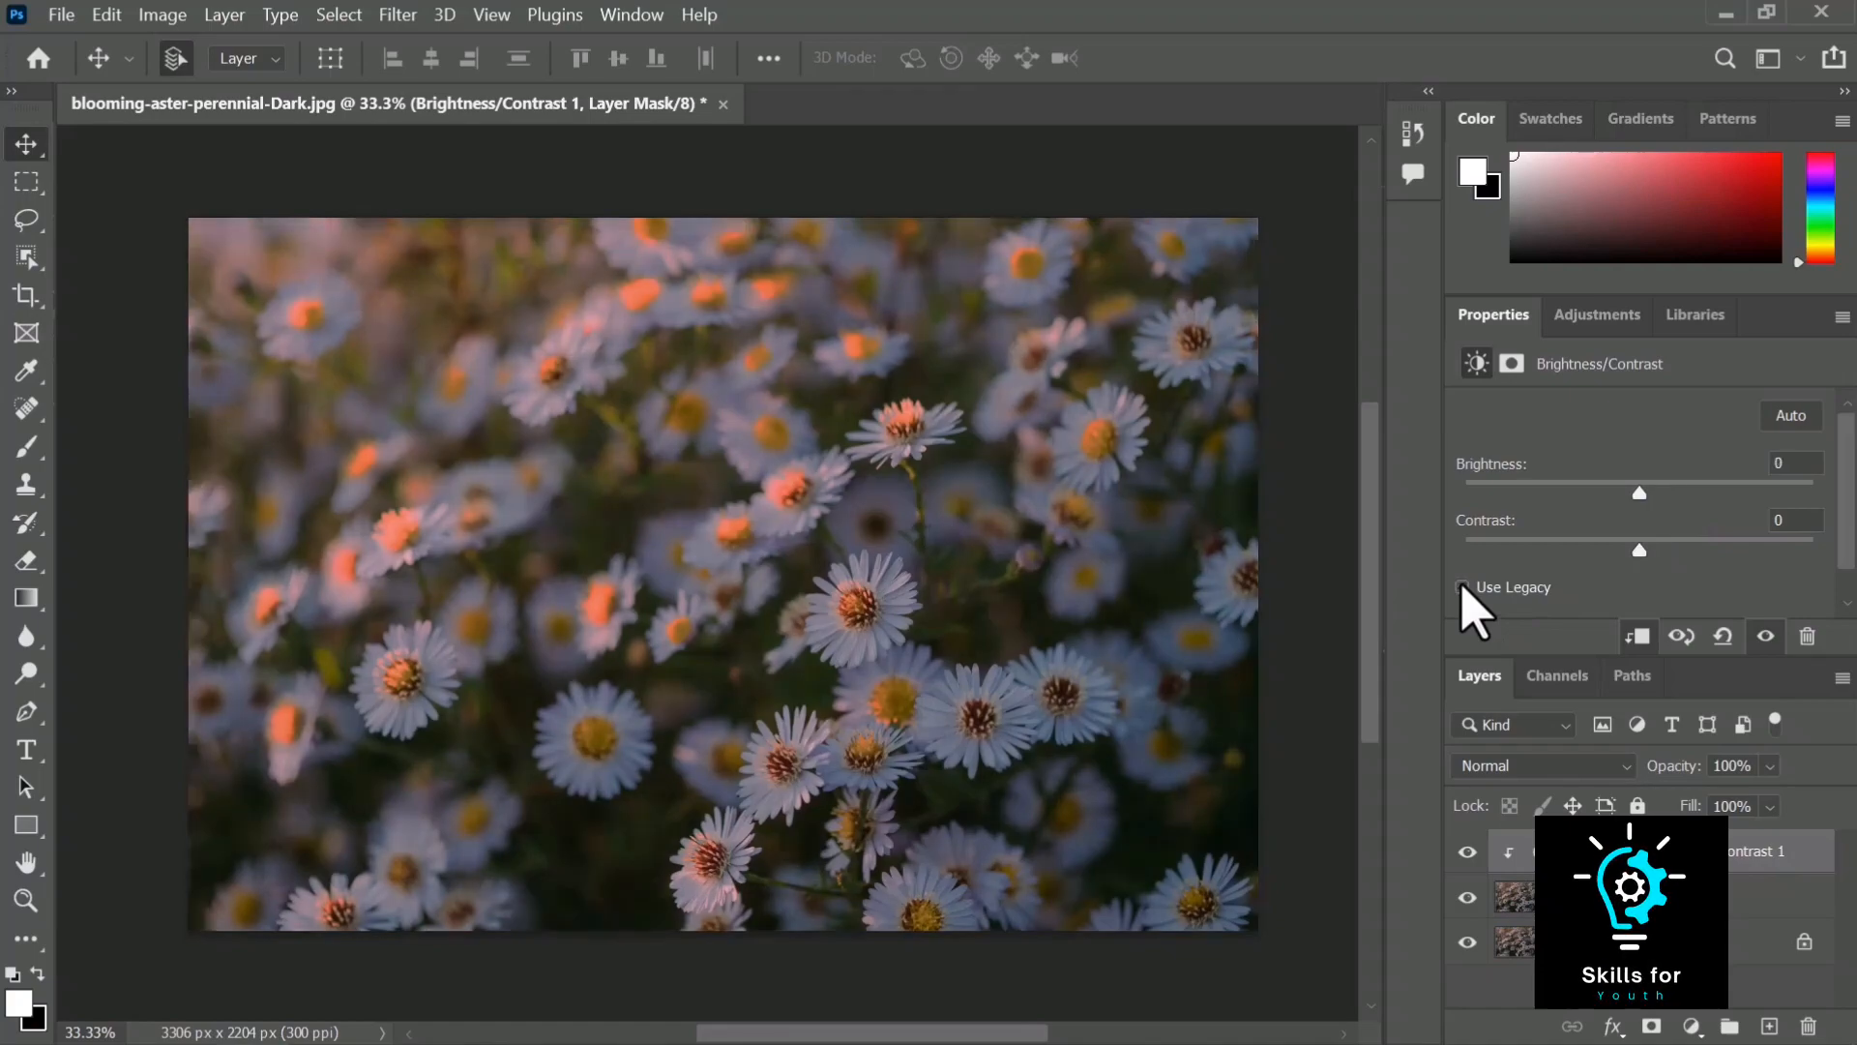
Set the Brightness/Contrast 1 adjustment to legacy mode with brightness 40 and contrast 28.
drag(1640, 494, 1692, 491)
click(1464, 588)
drag(1640, 550, 1688, 550)
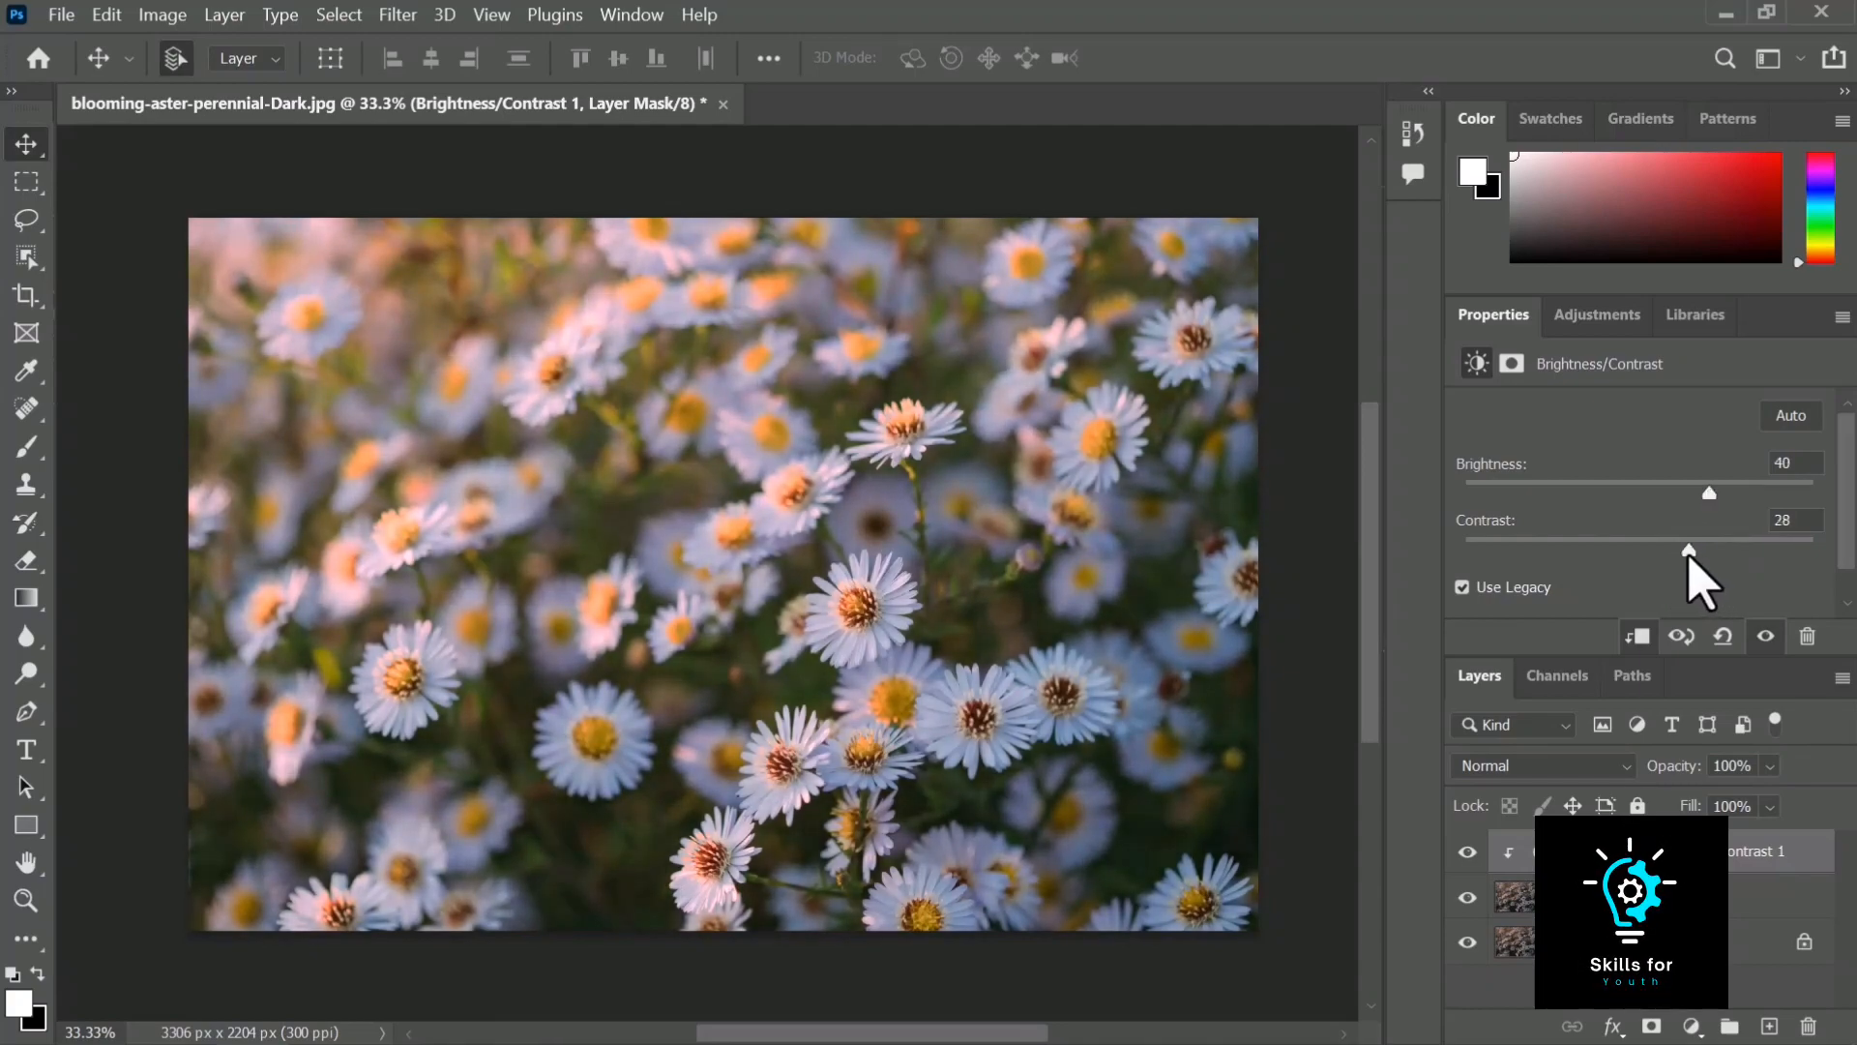
Compare the current adjustment with its previous state several times.
click(1683, 637)
click(1685, 636)
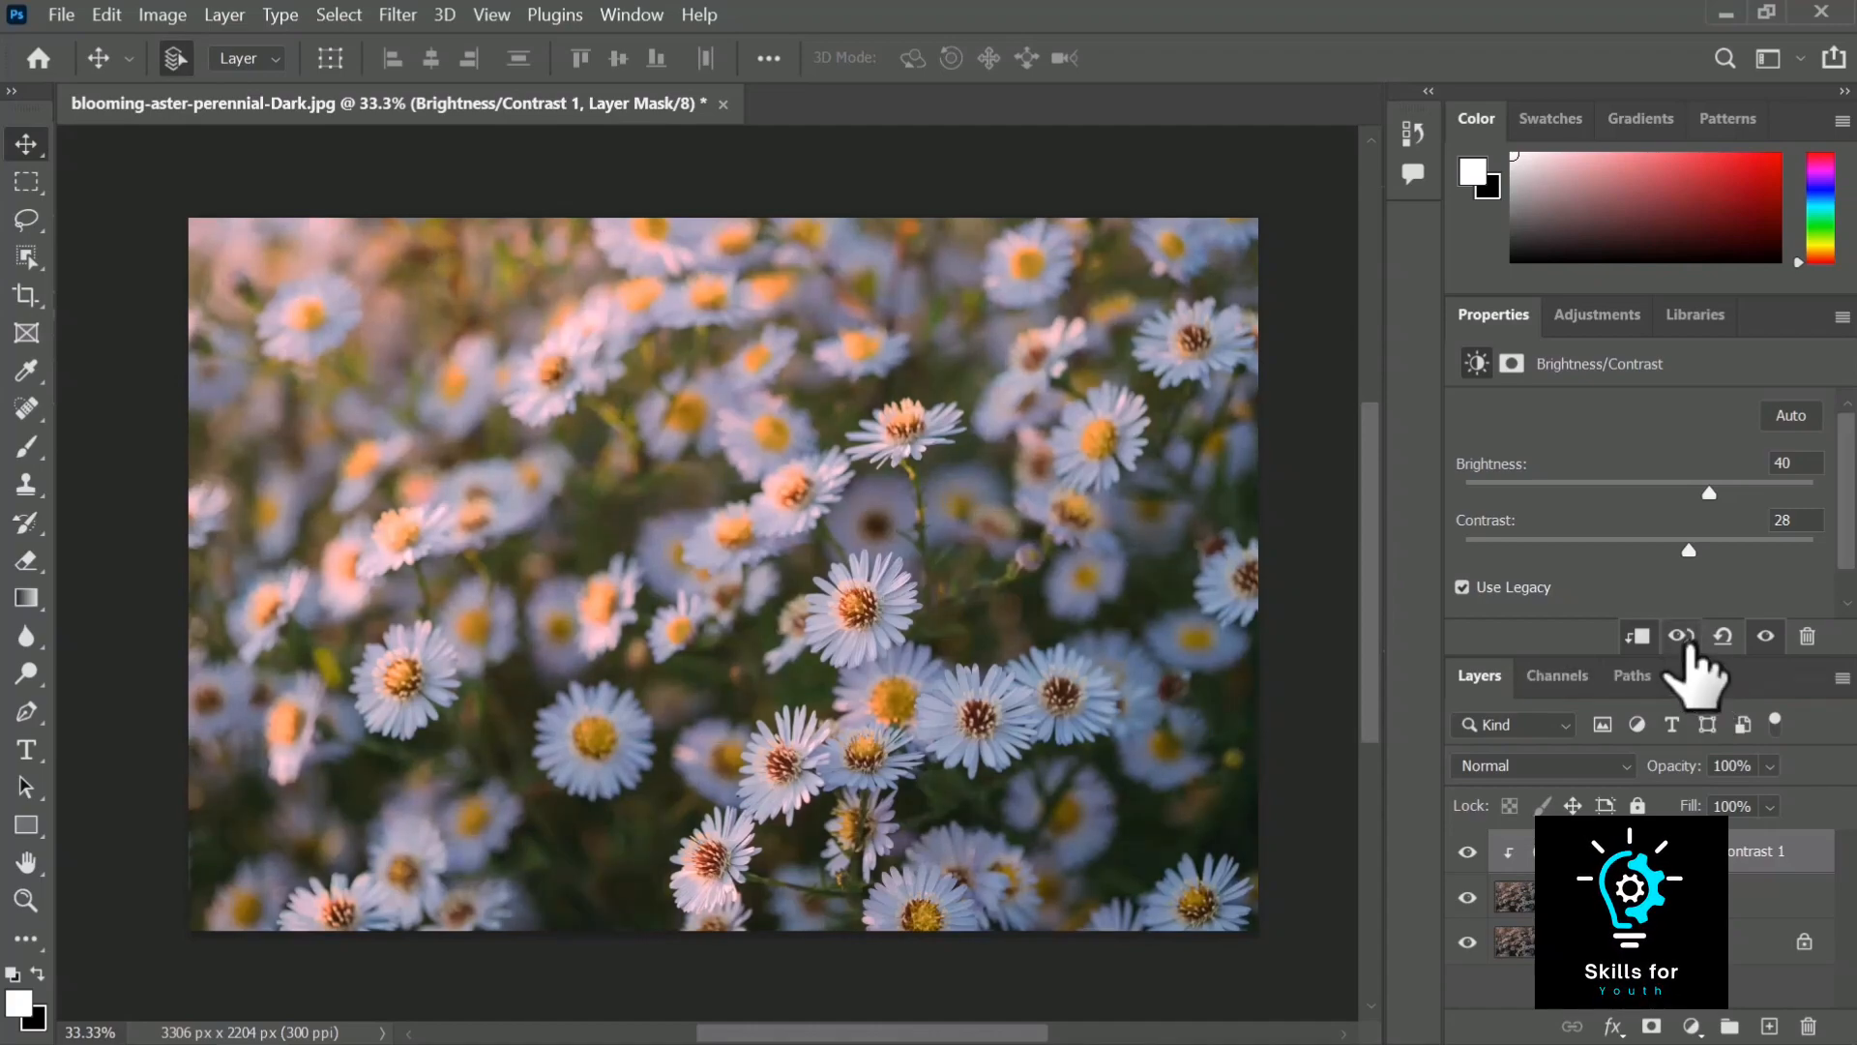
click(1685, 636)
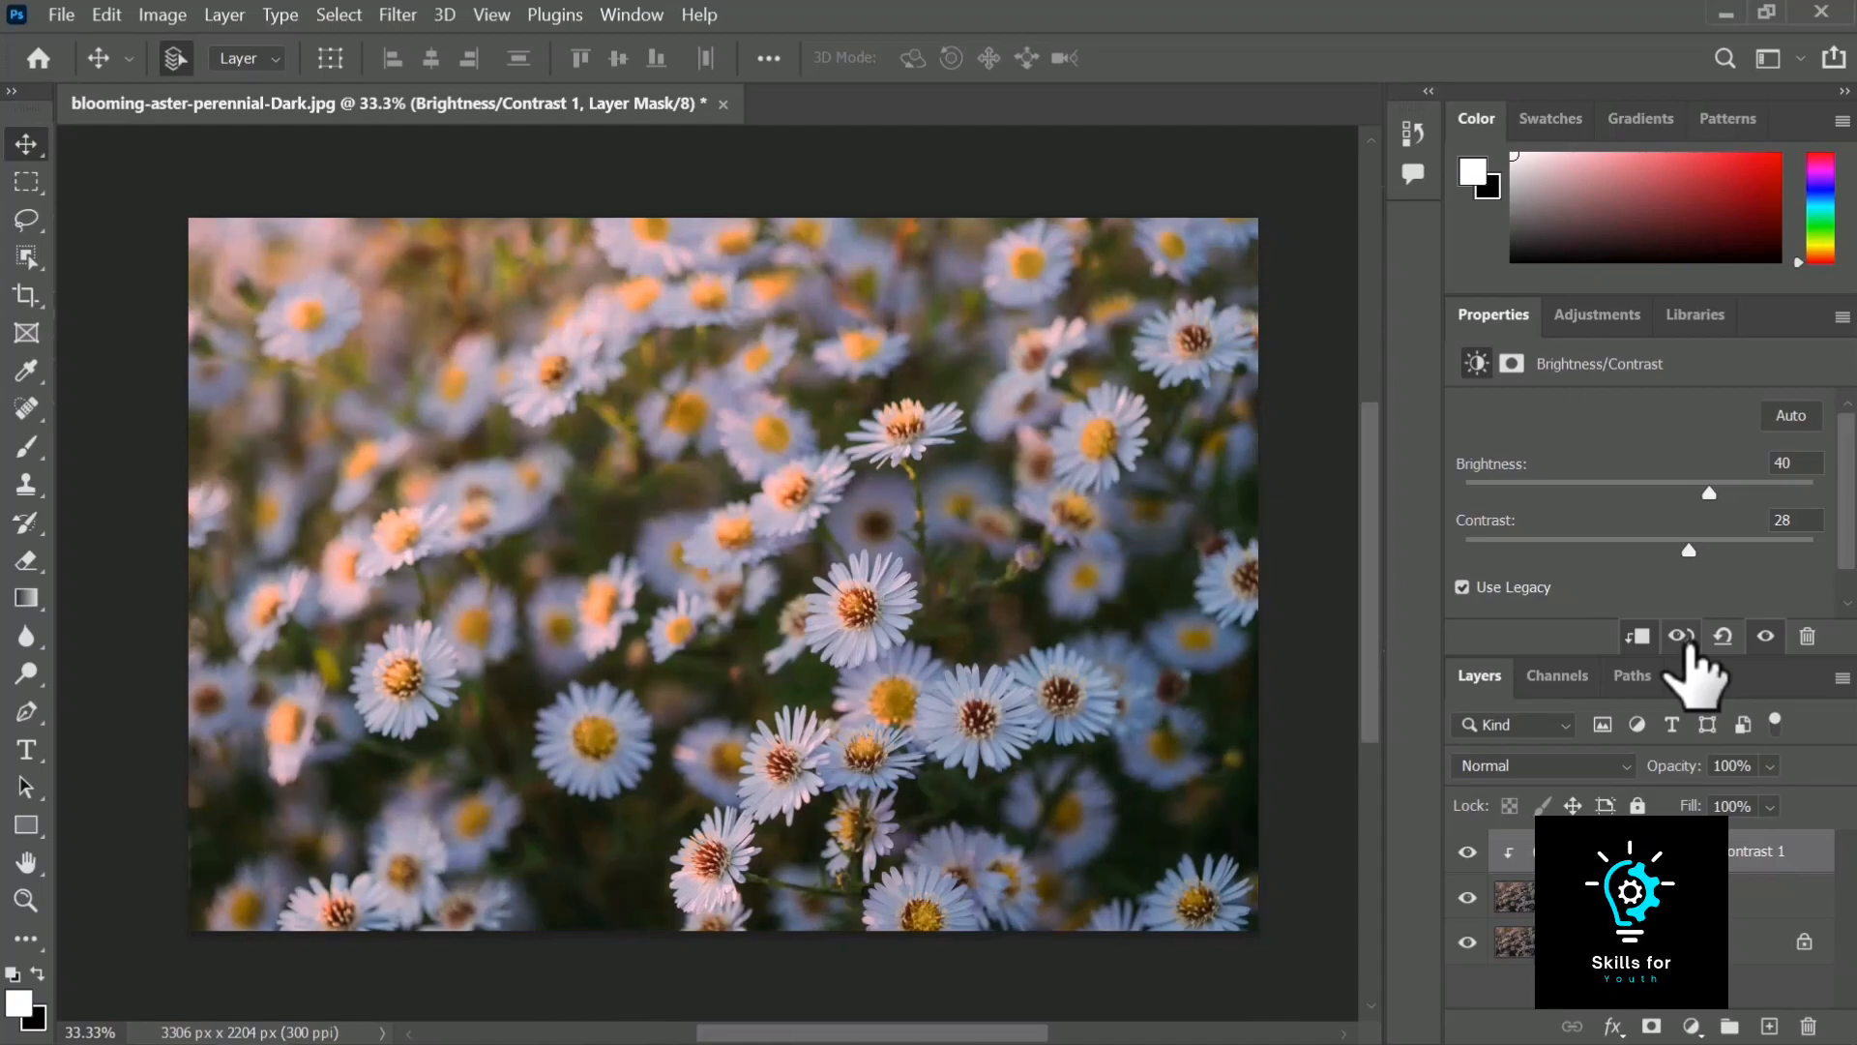
click(1686, 638)
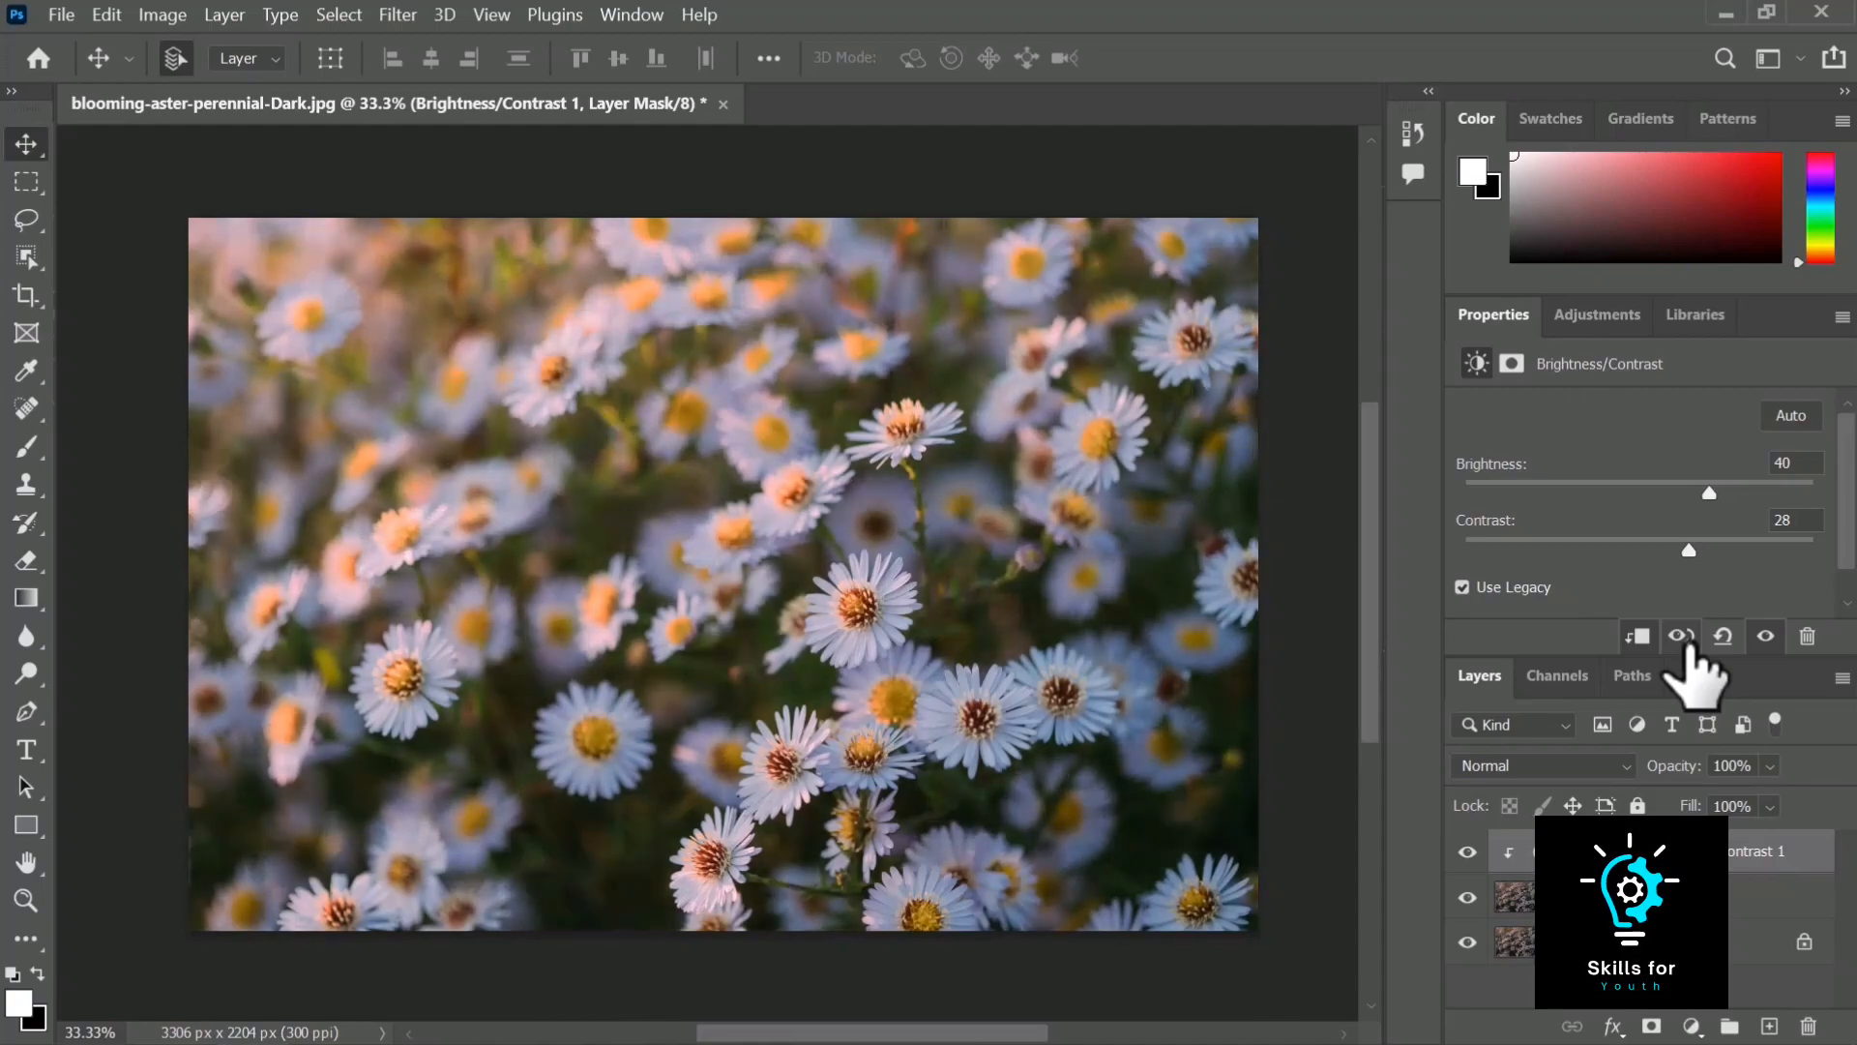
click(1684, 638)
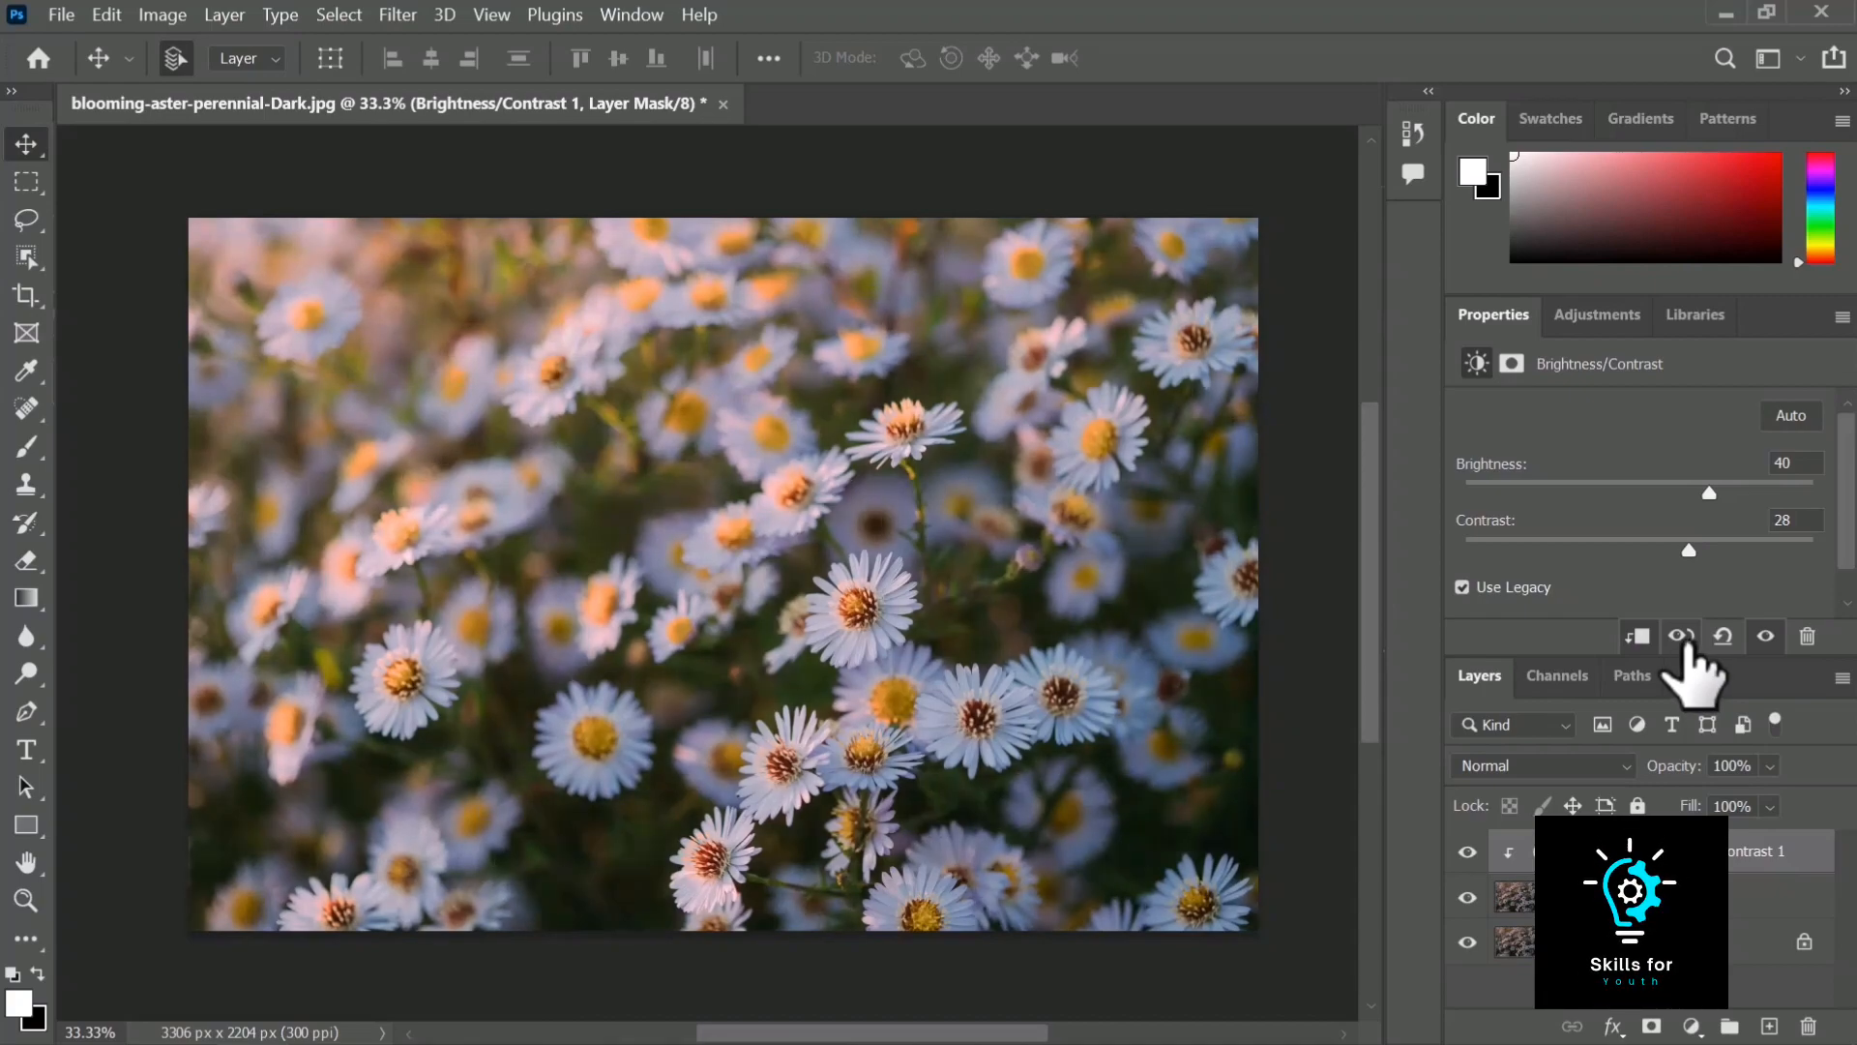
click(1683, 639)
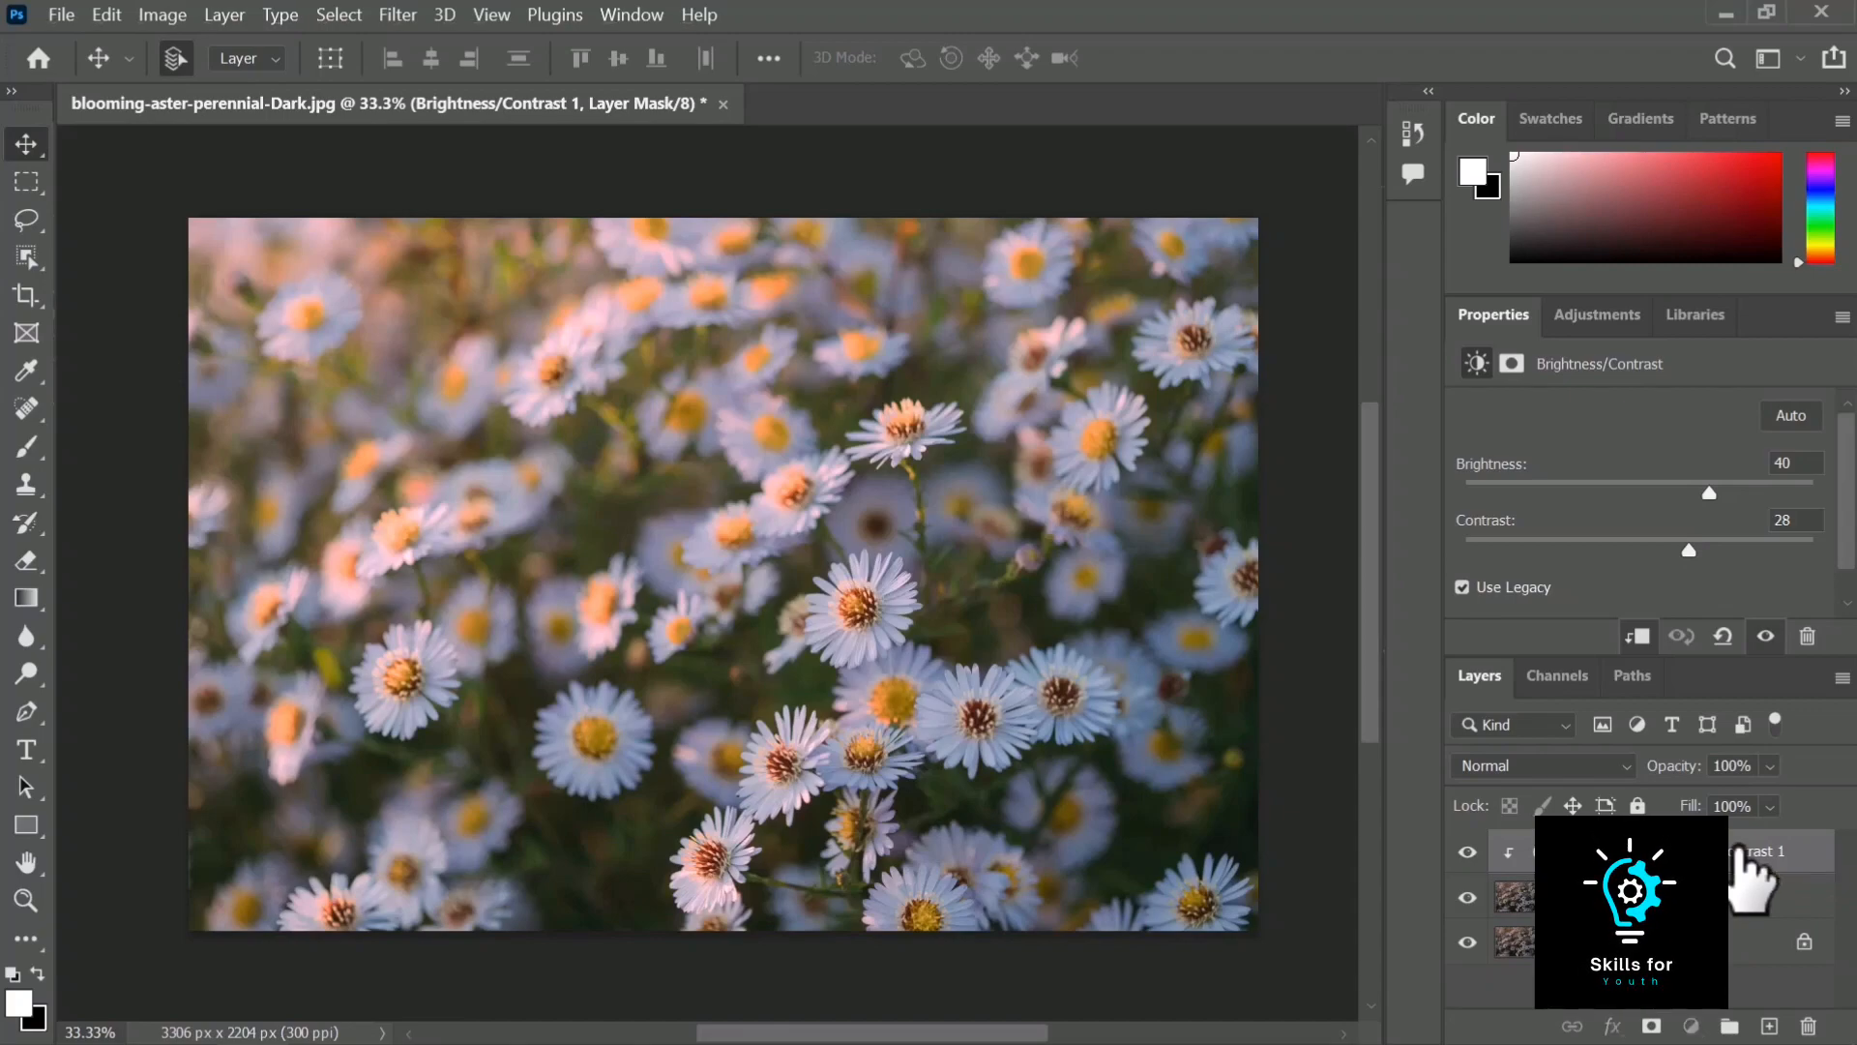
Duplicate the Brightness/Contrast 1 layer between Background copy and Background, and show the layer list in a larger floating window.
drag(1734, 864, 1734, 926)
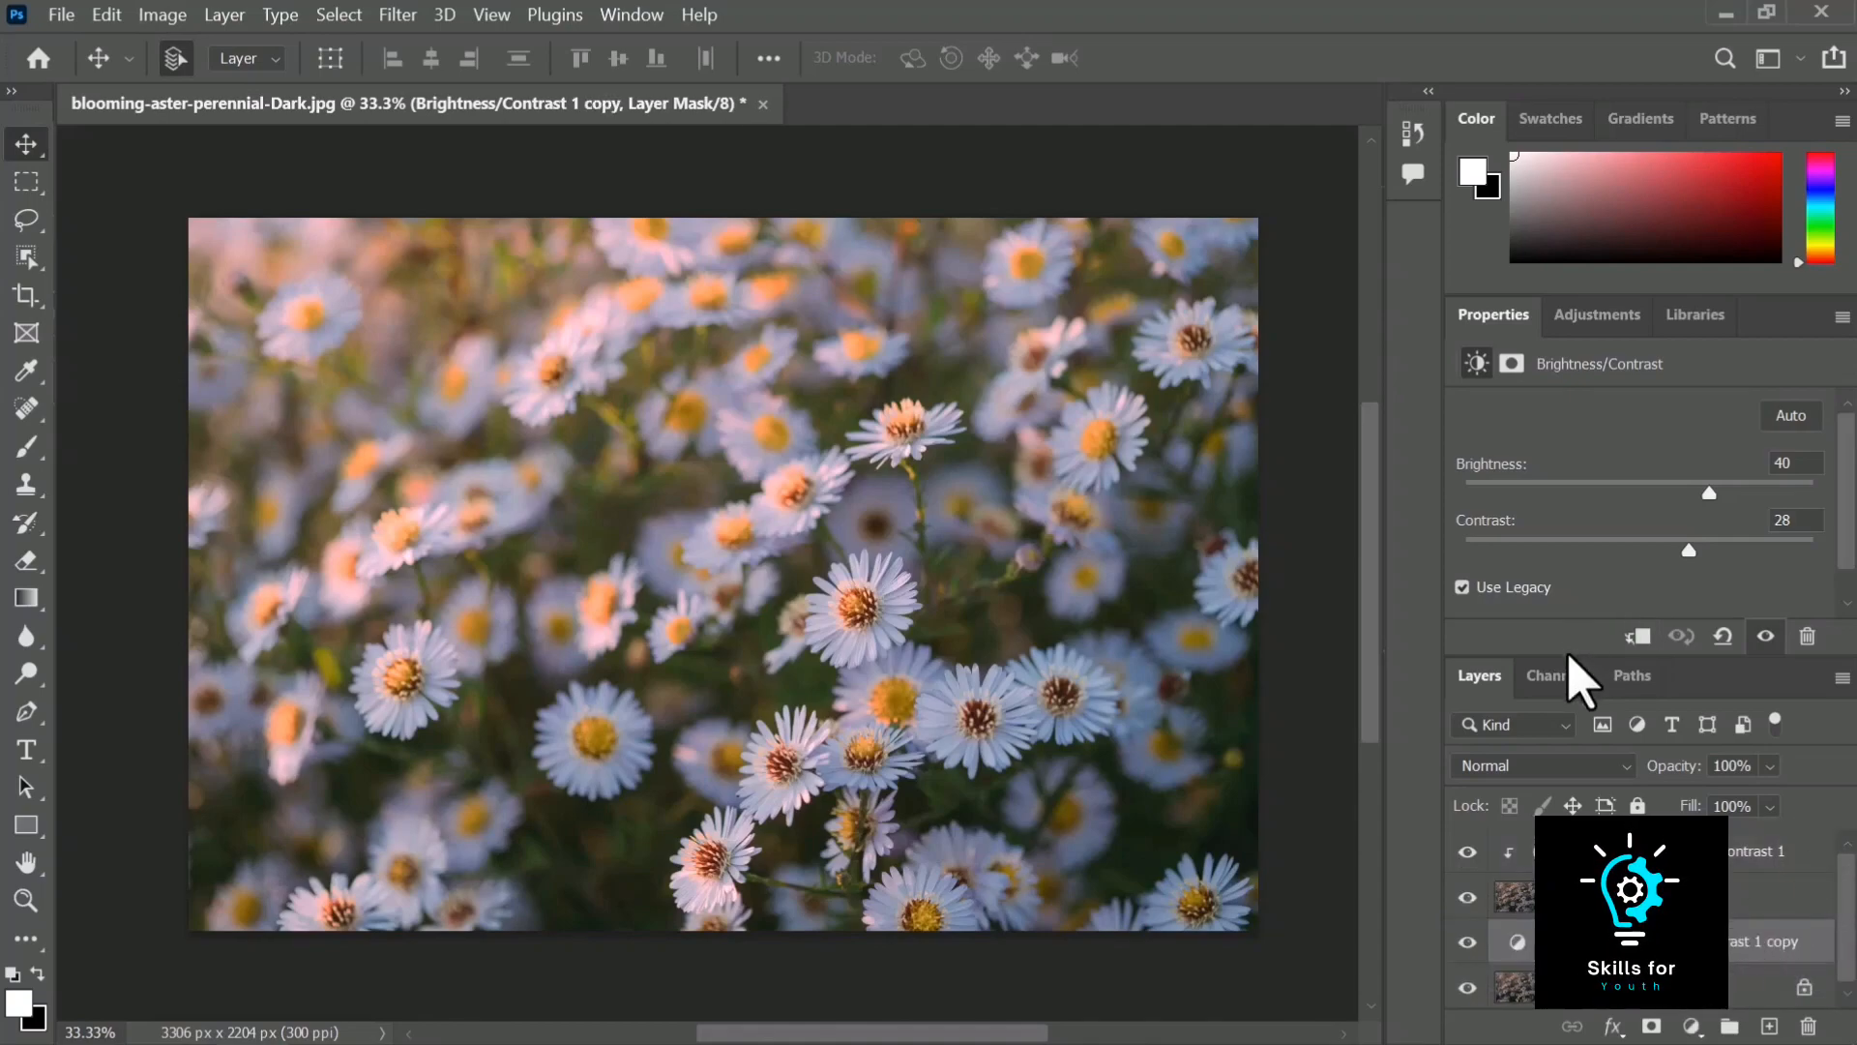
drag(1443, 650, 1445, 572)
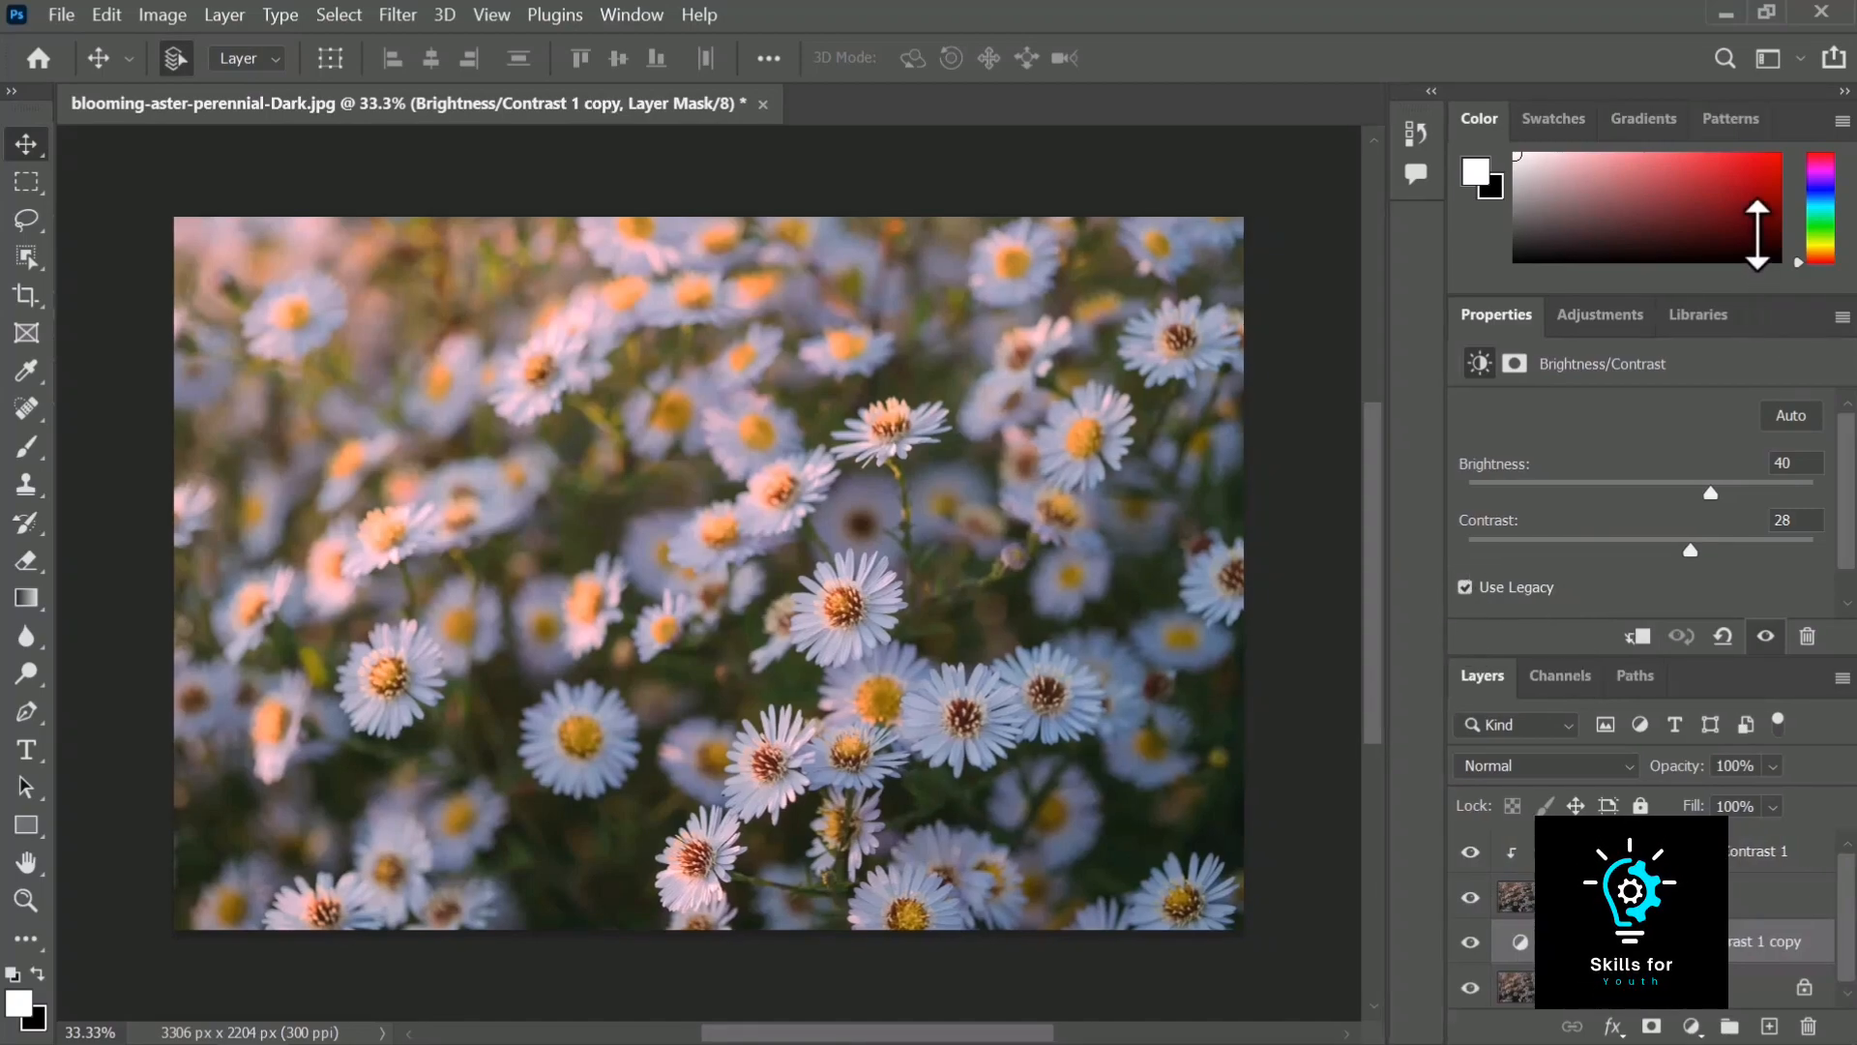
drag(1484, 682, 882, 203)
drag(1255, 569, 1333, 939)
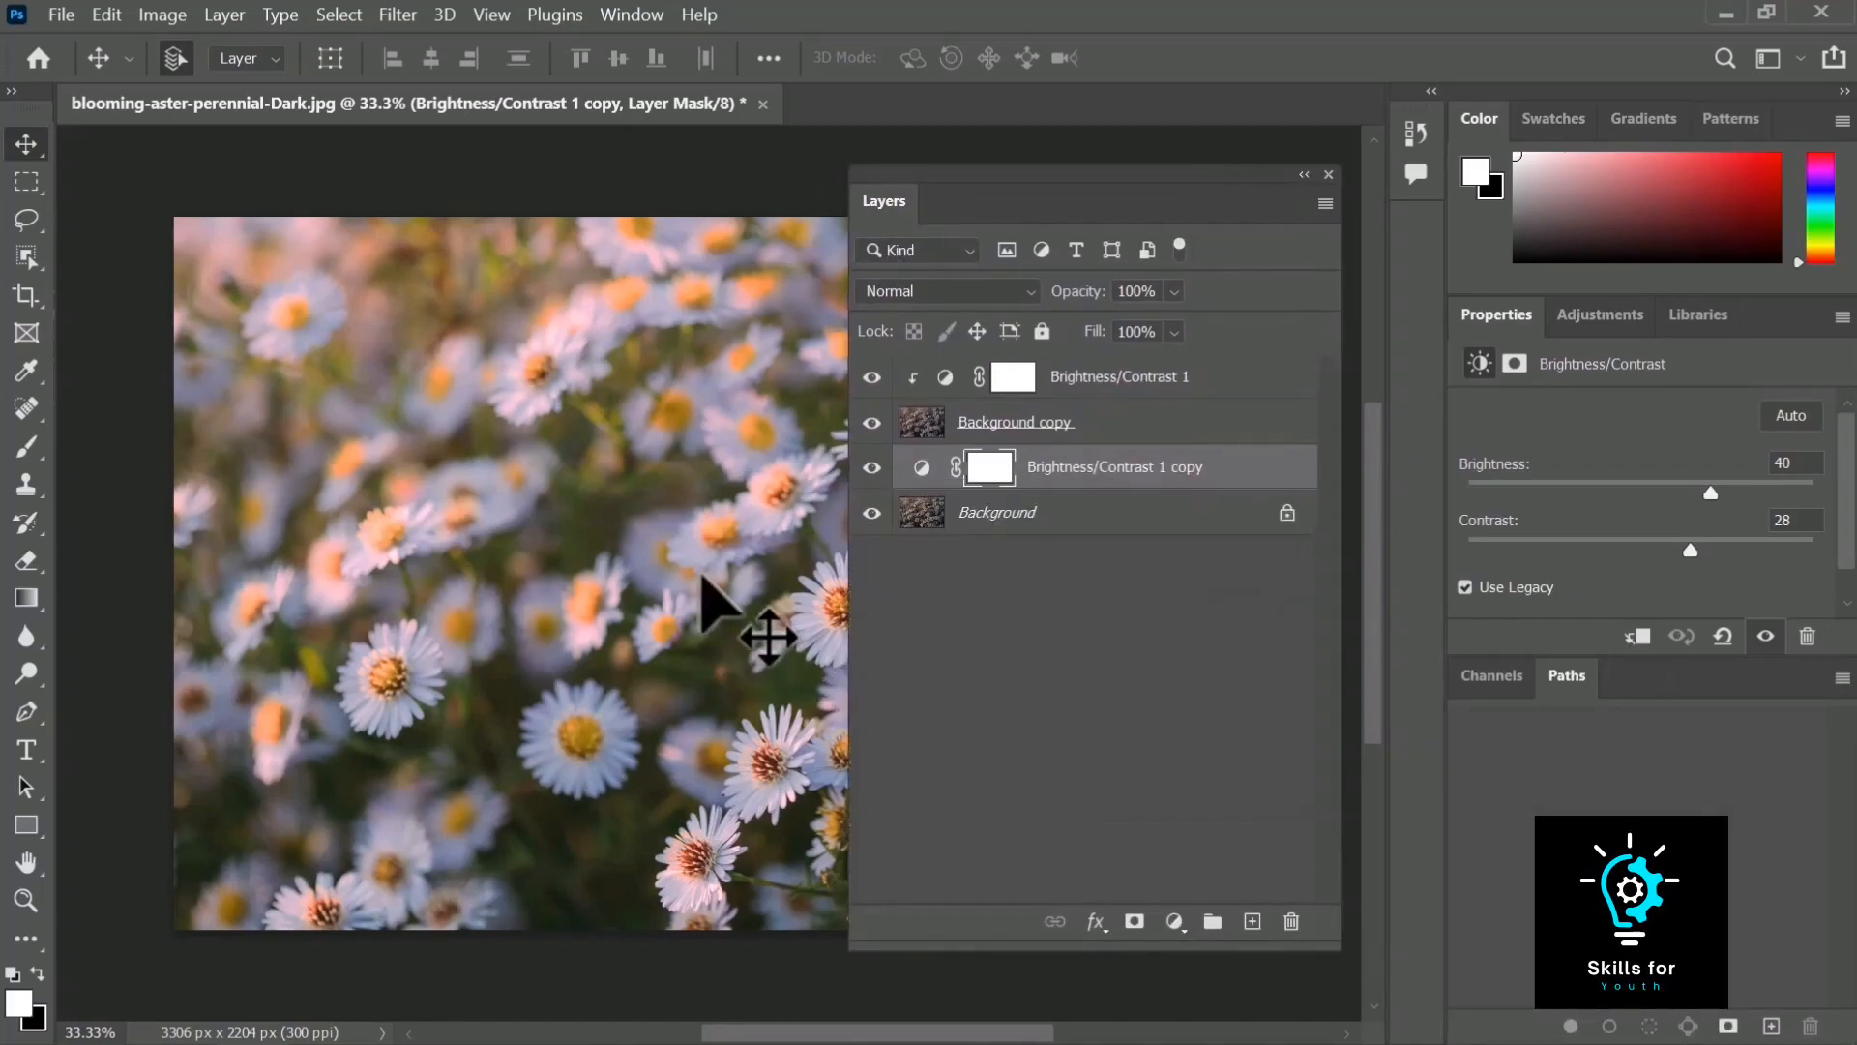
drag(663, 572, 303, 518)
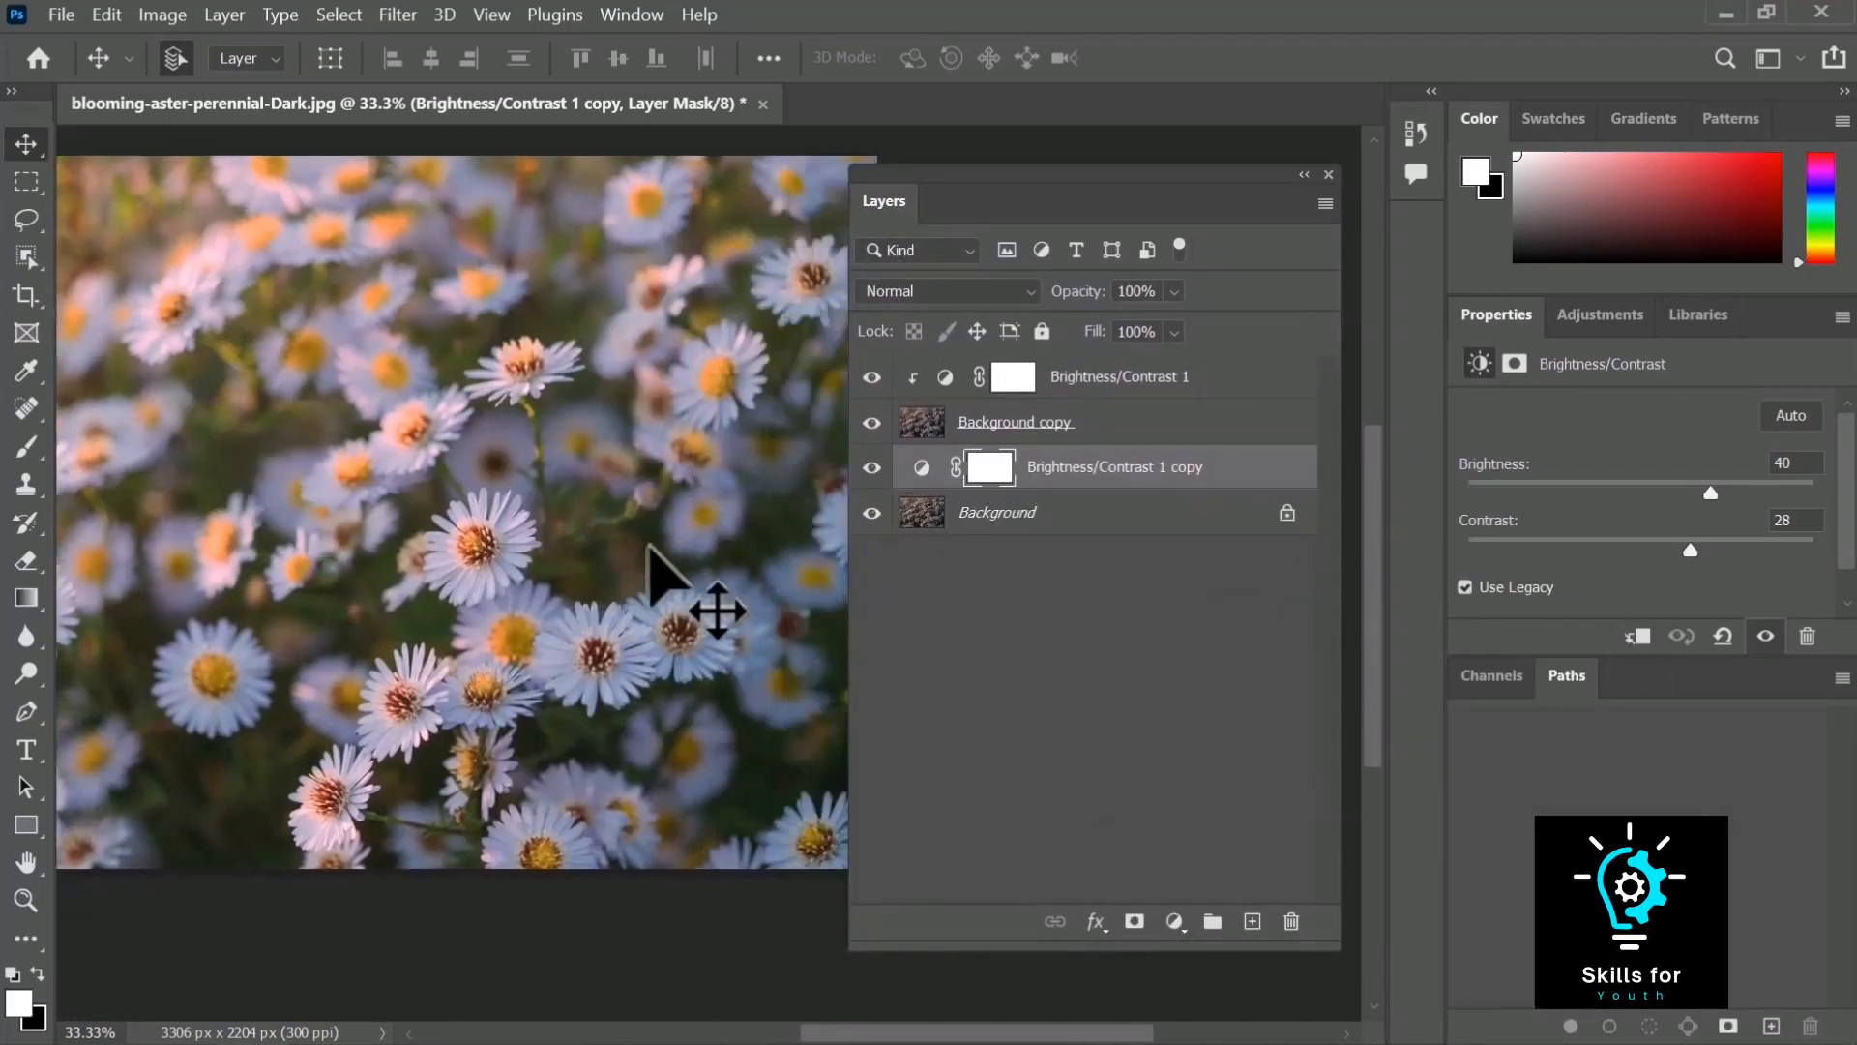
Check the unclipped Brightness/Contrast 1 copy's effect on Background by hiding Background copy and toggling the adjustment's visibility.
click(870, 467)
click(871, 422)
click(872, 422)
click(872, 421)
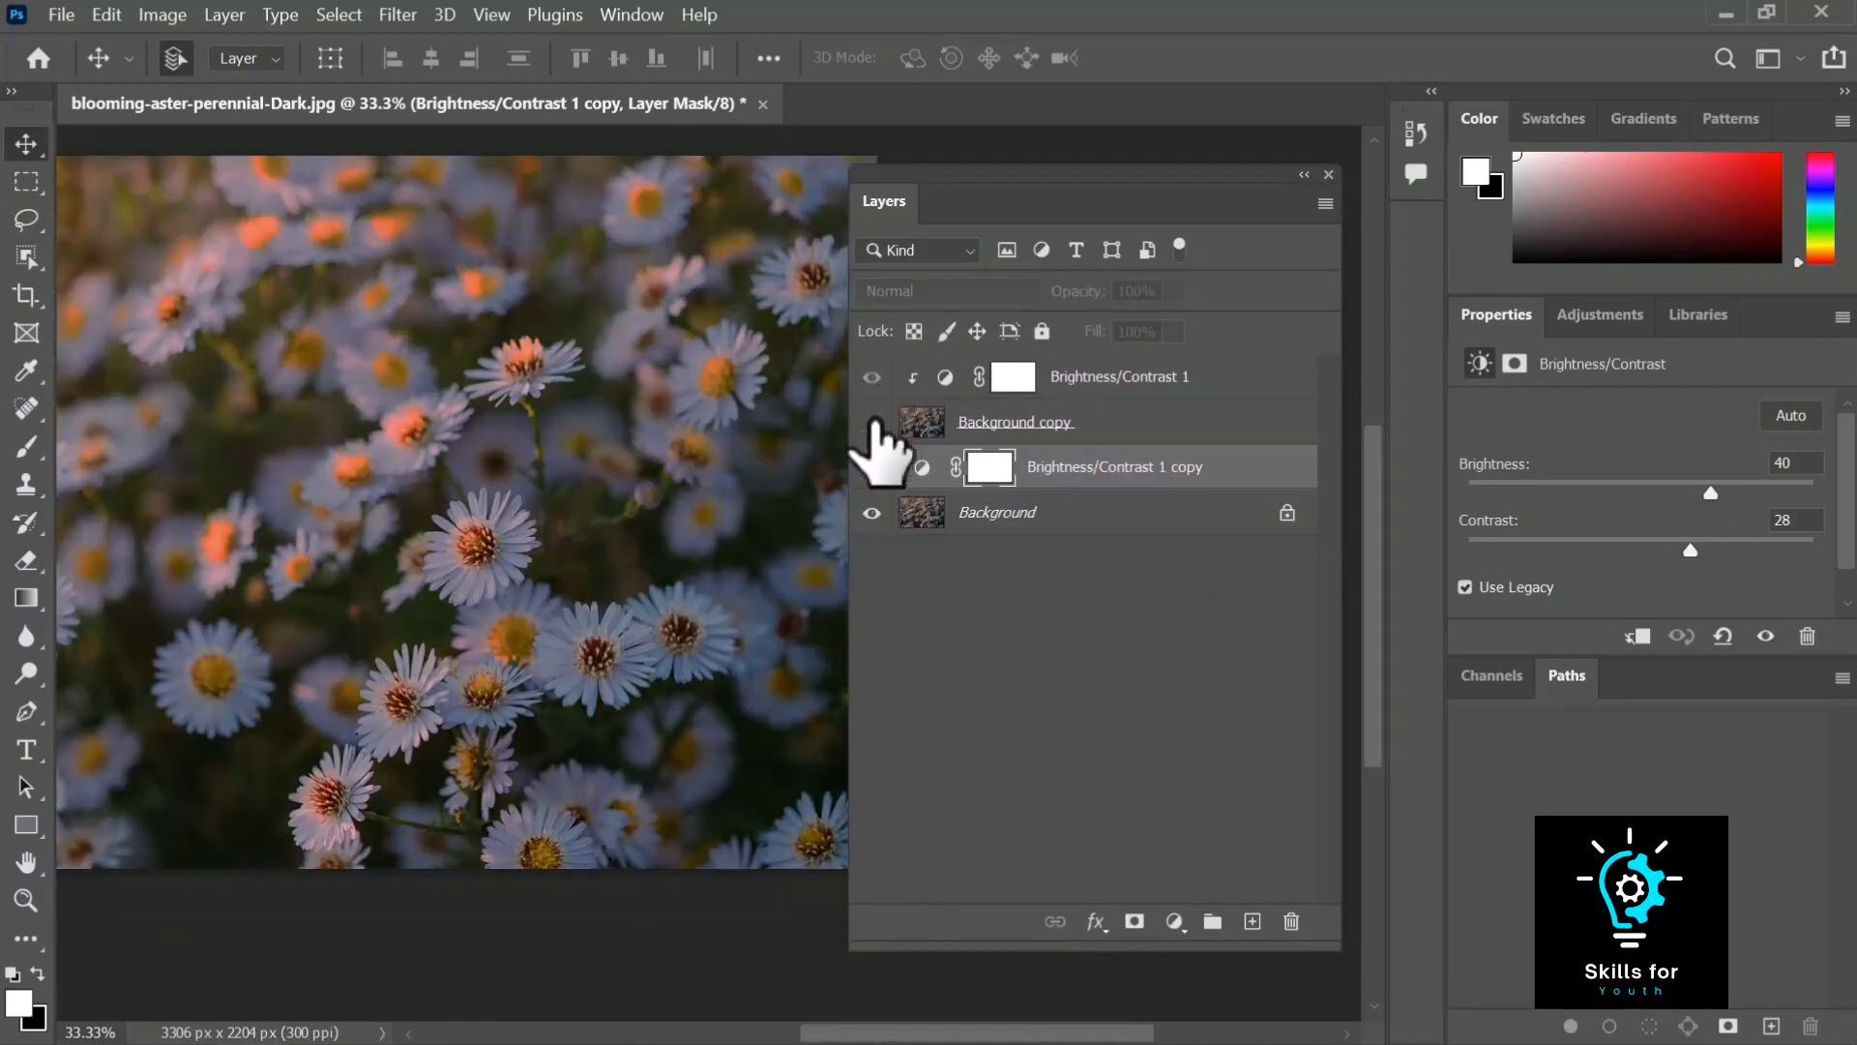
click(872, 467)
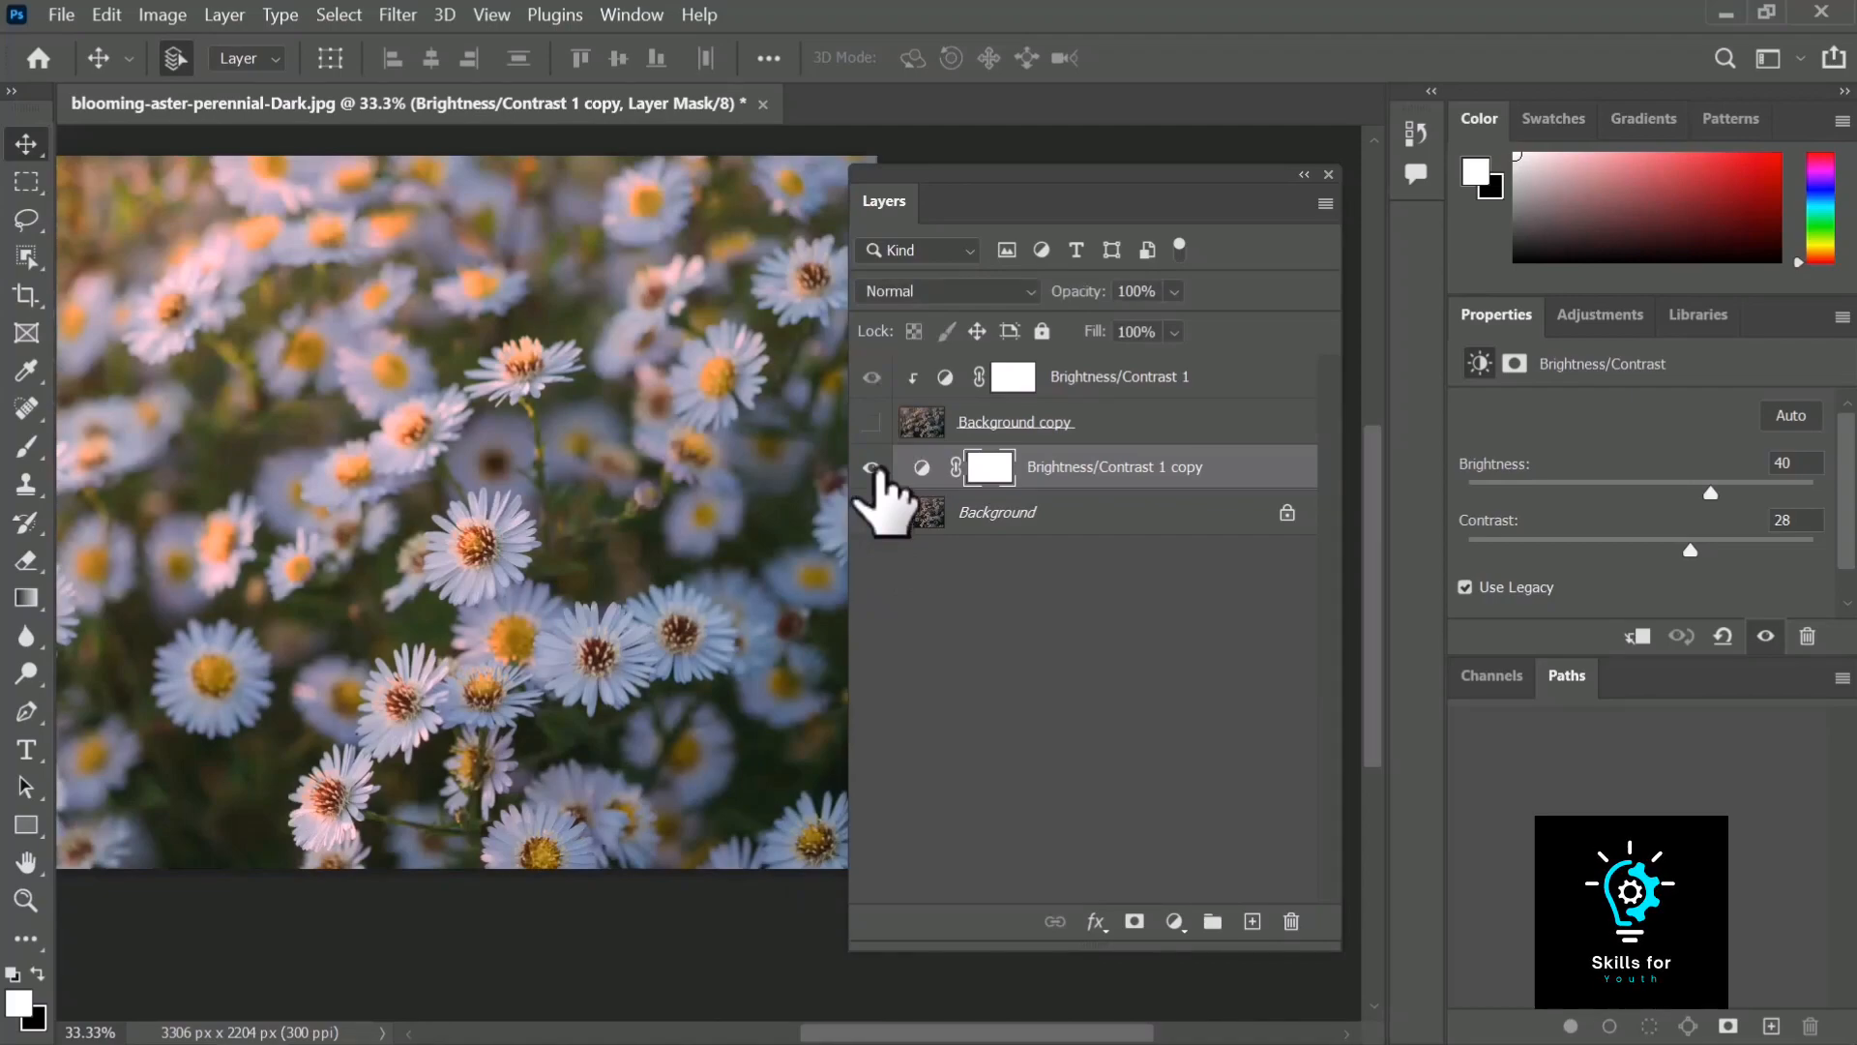
click(871, 468)
click(872, 468)
click(871, 468)
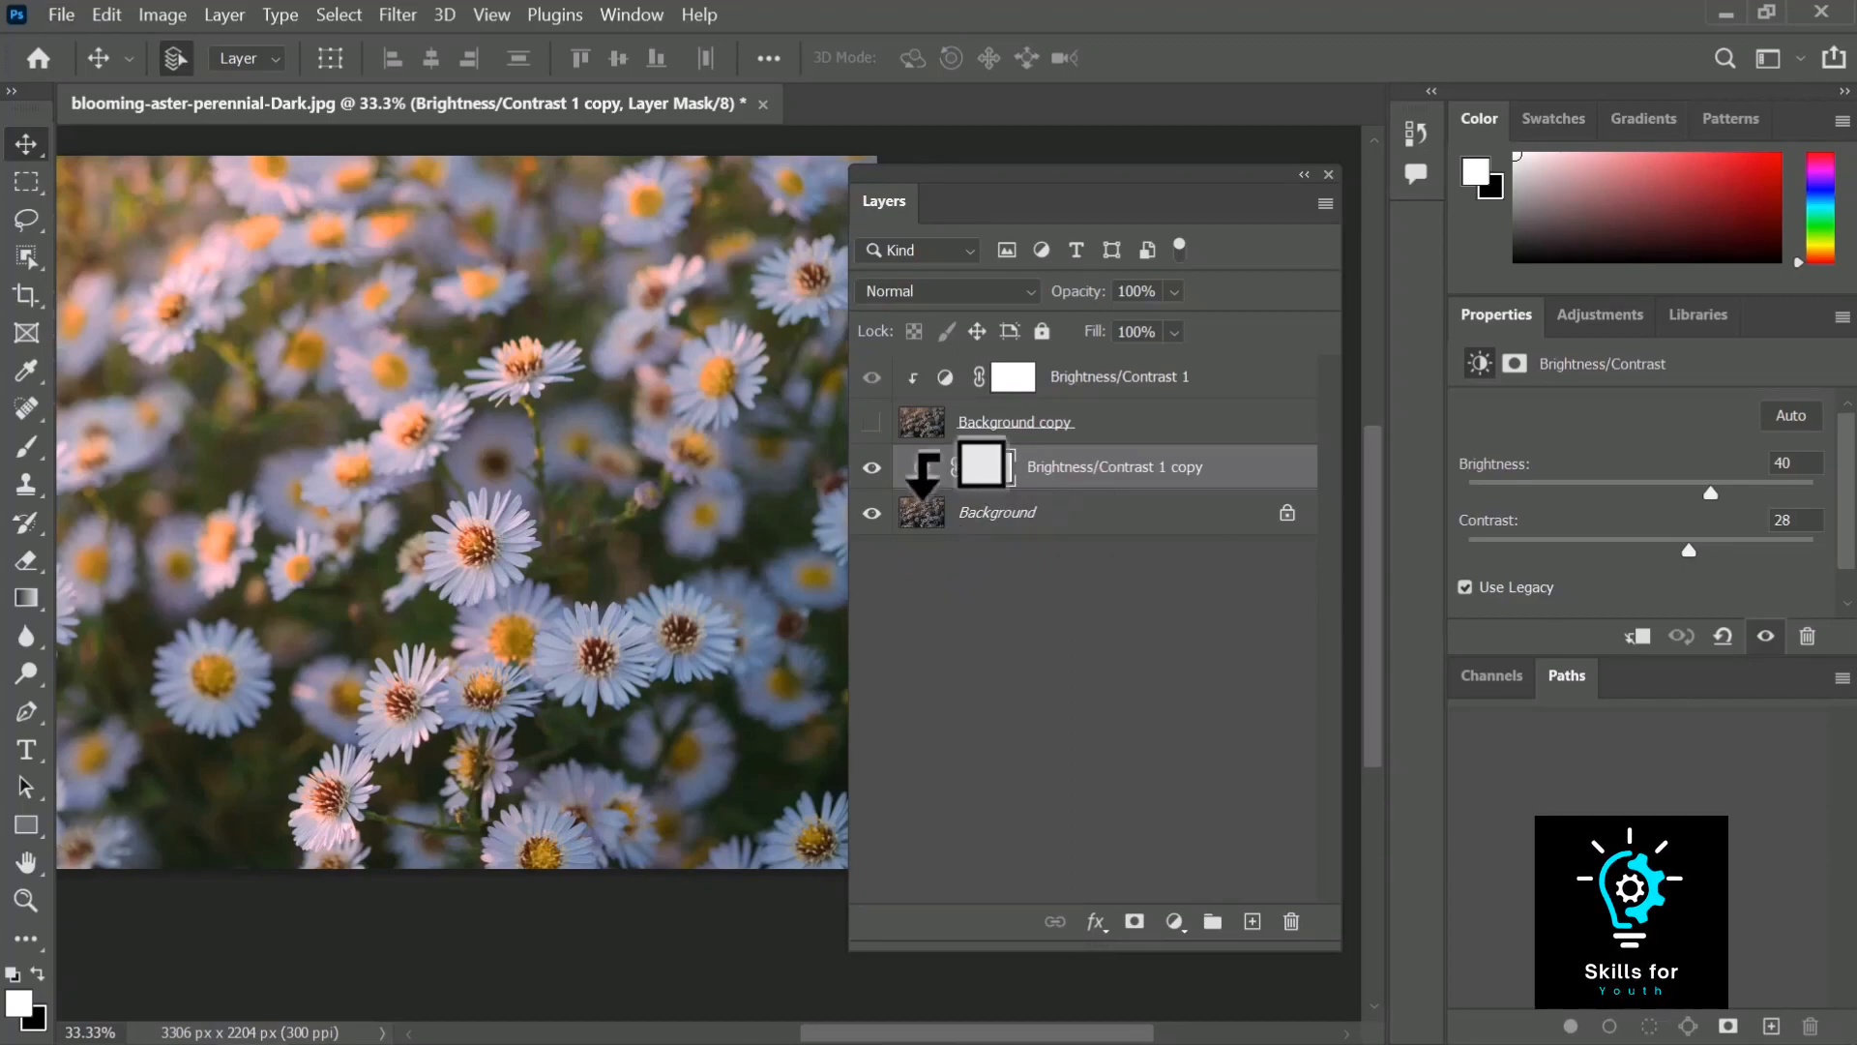
Try clipping the Brightness/Contrast 1 copy to the Background layer and release the clip again.
alt+click(924, 474)
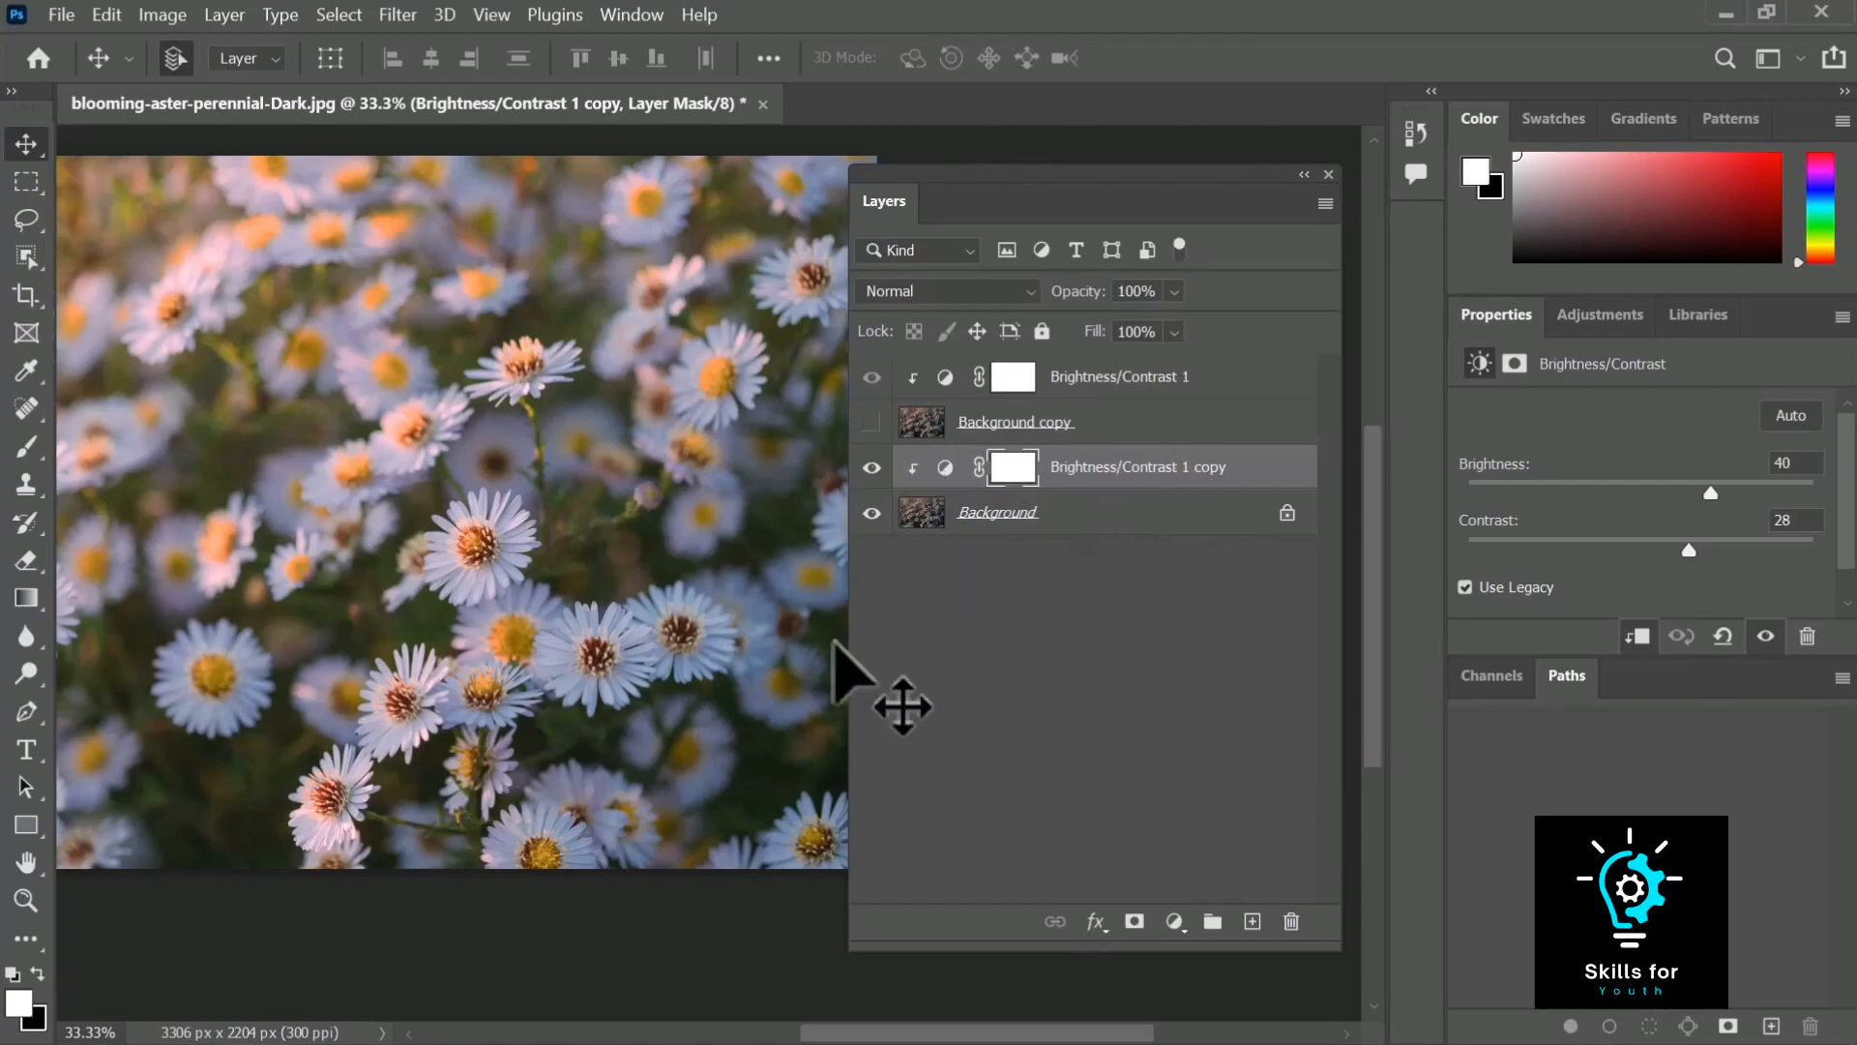
drag(851, 649, 1023, 631)
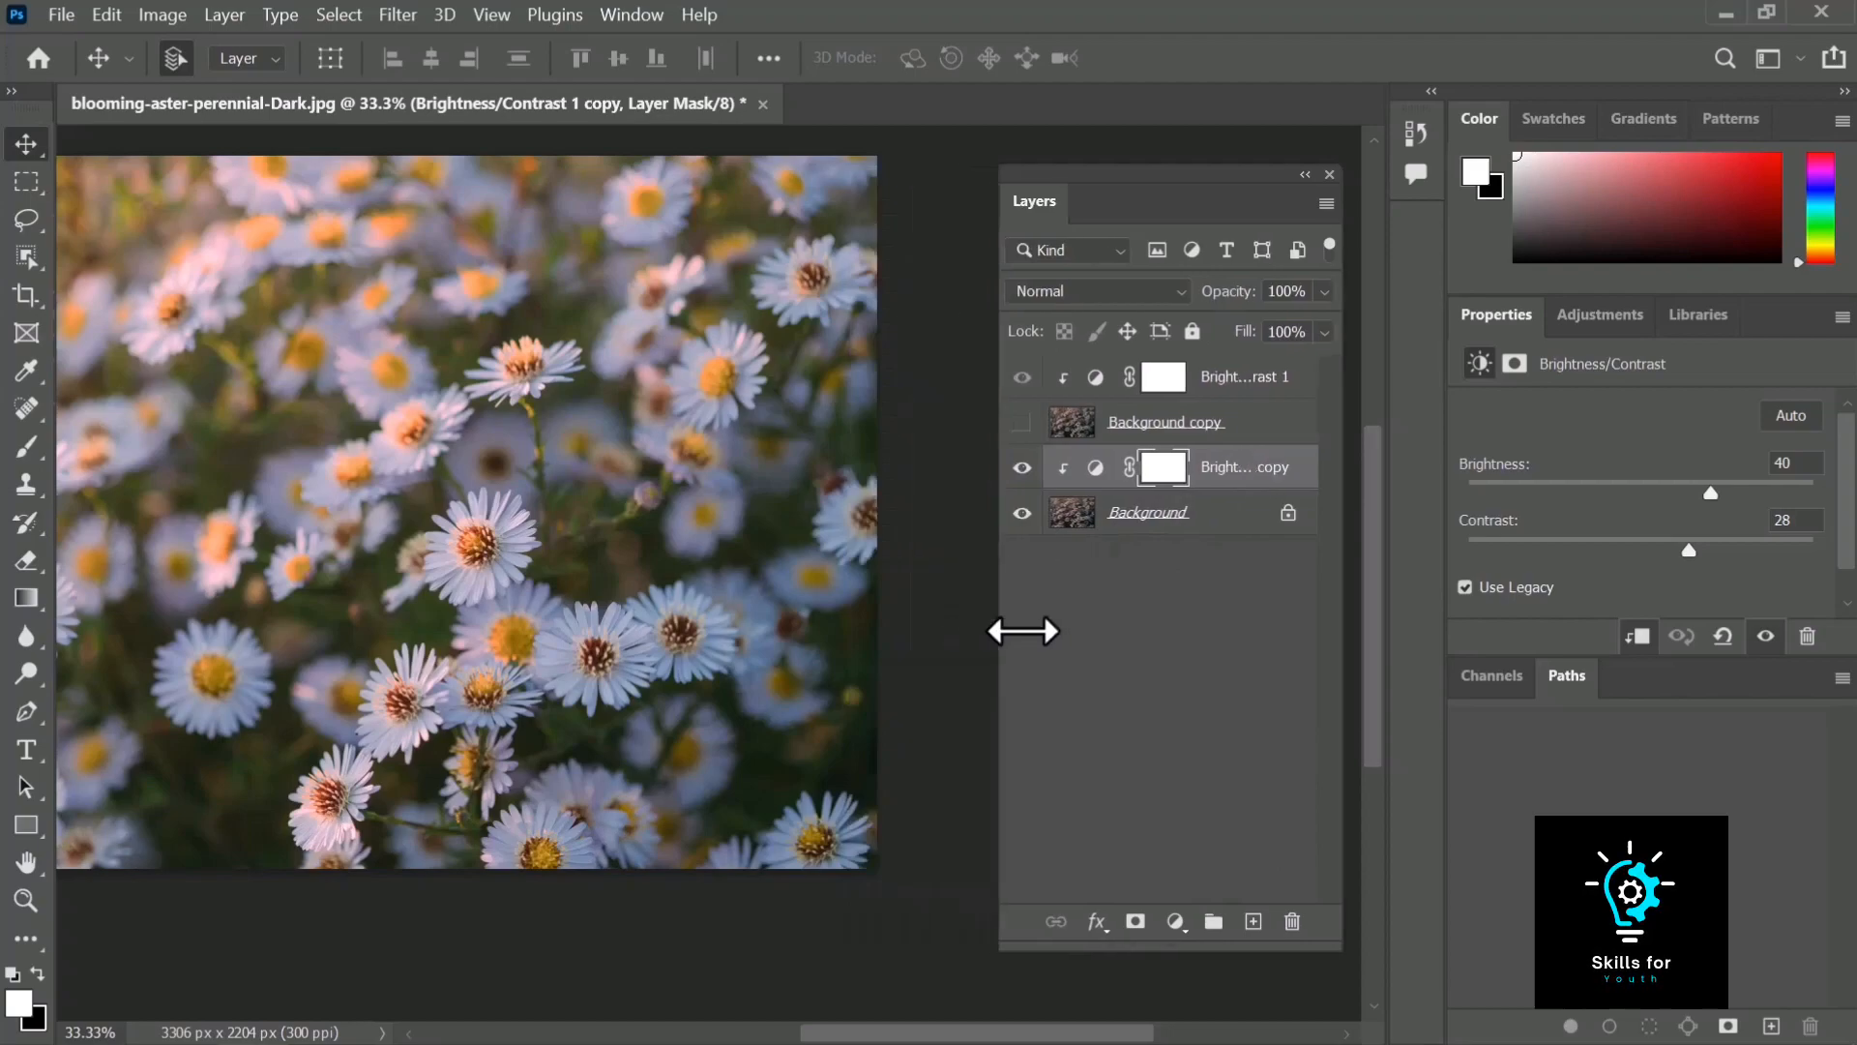
mouse_move(1275, 474)
mouse_down()
mouse_move(1263, 358)
mouse_move(1235, 469)
mouse_move(1251, 474)
mouse_up()
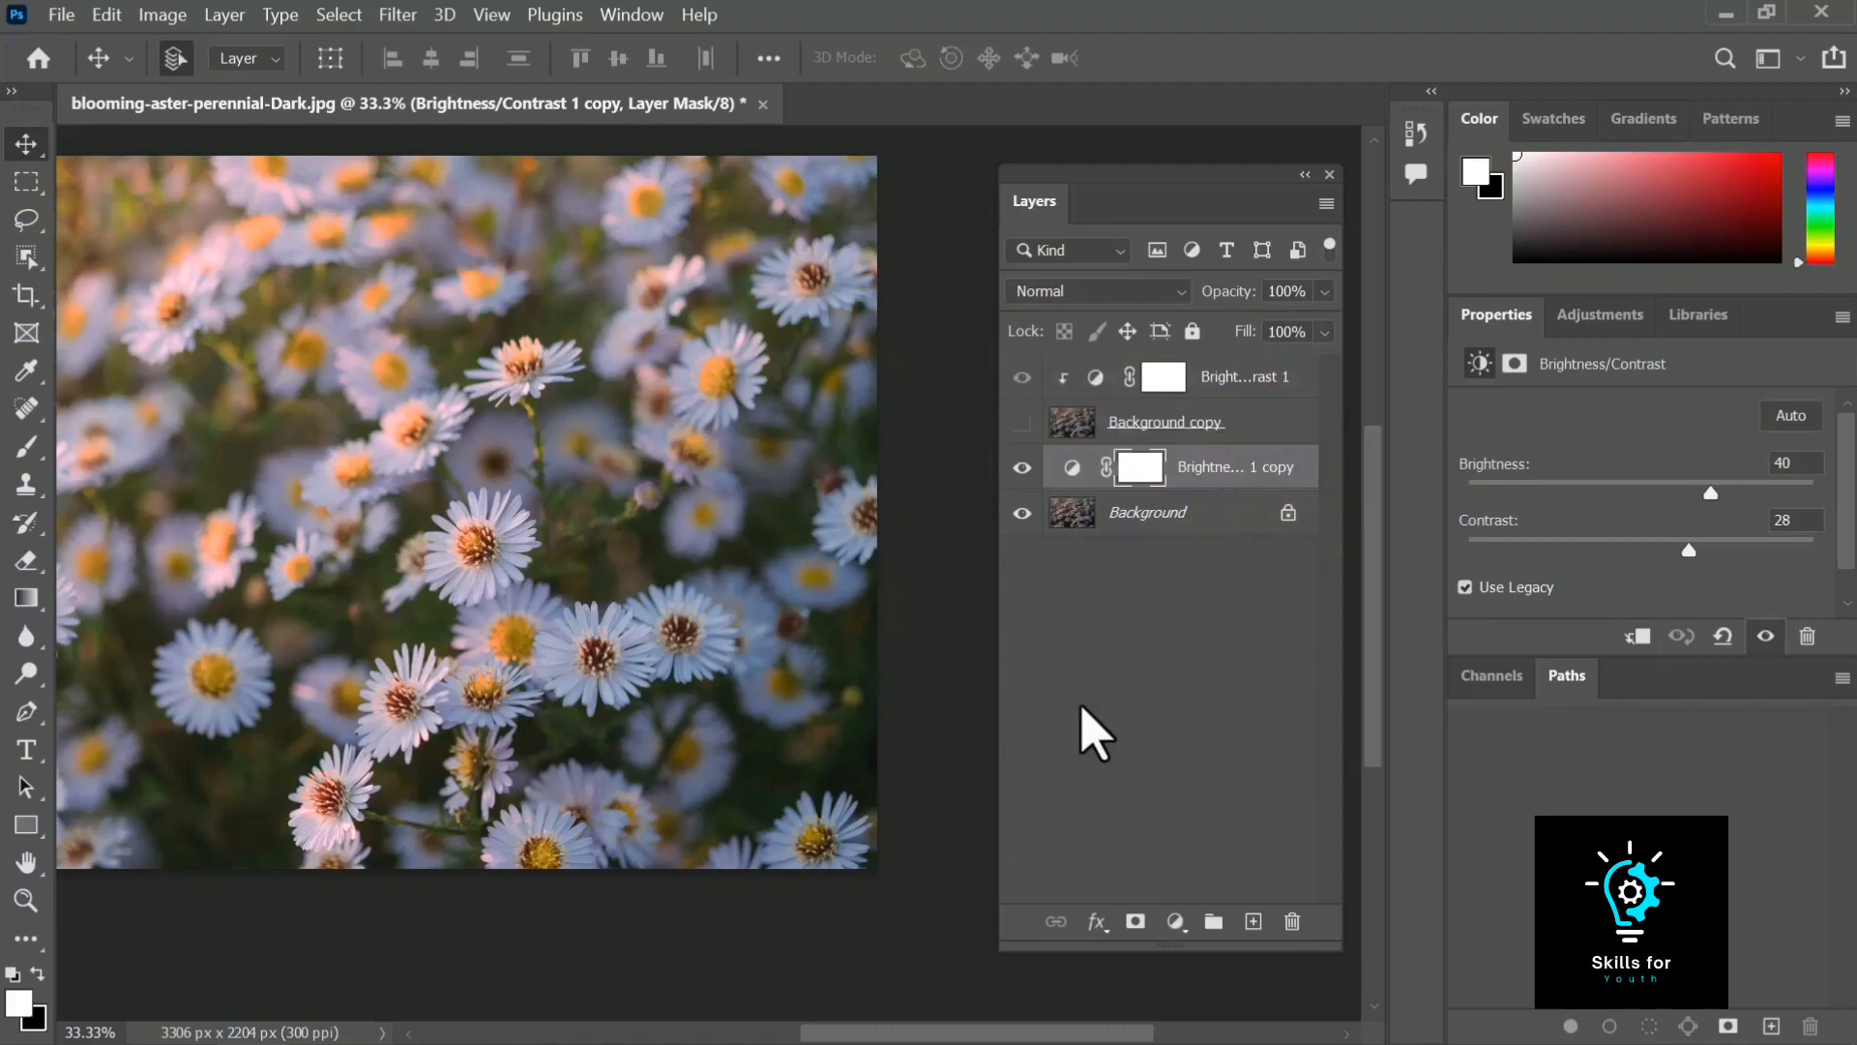
Toggle the layers' visibility to view only Background copy with its clipped Brightness/Contrast 1 adjustment.
click(1022, 422)
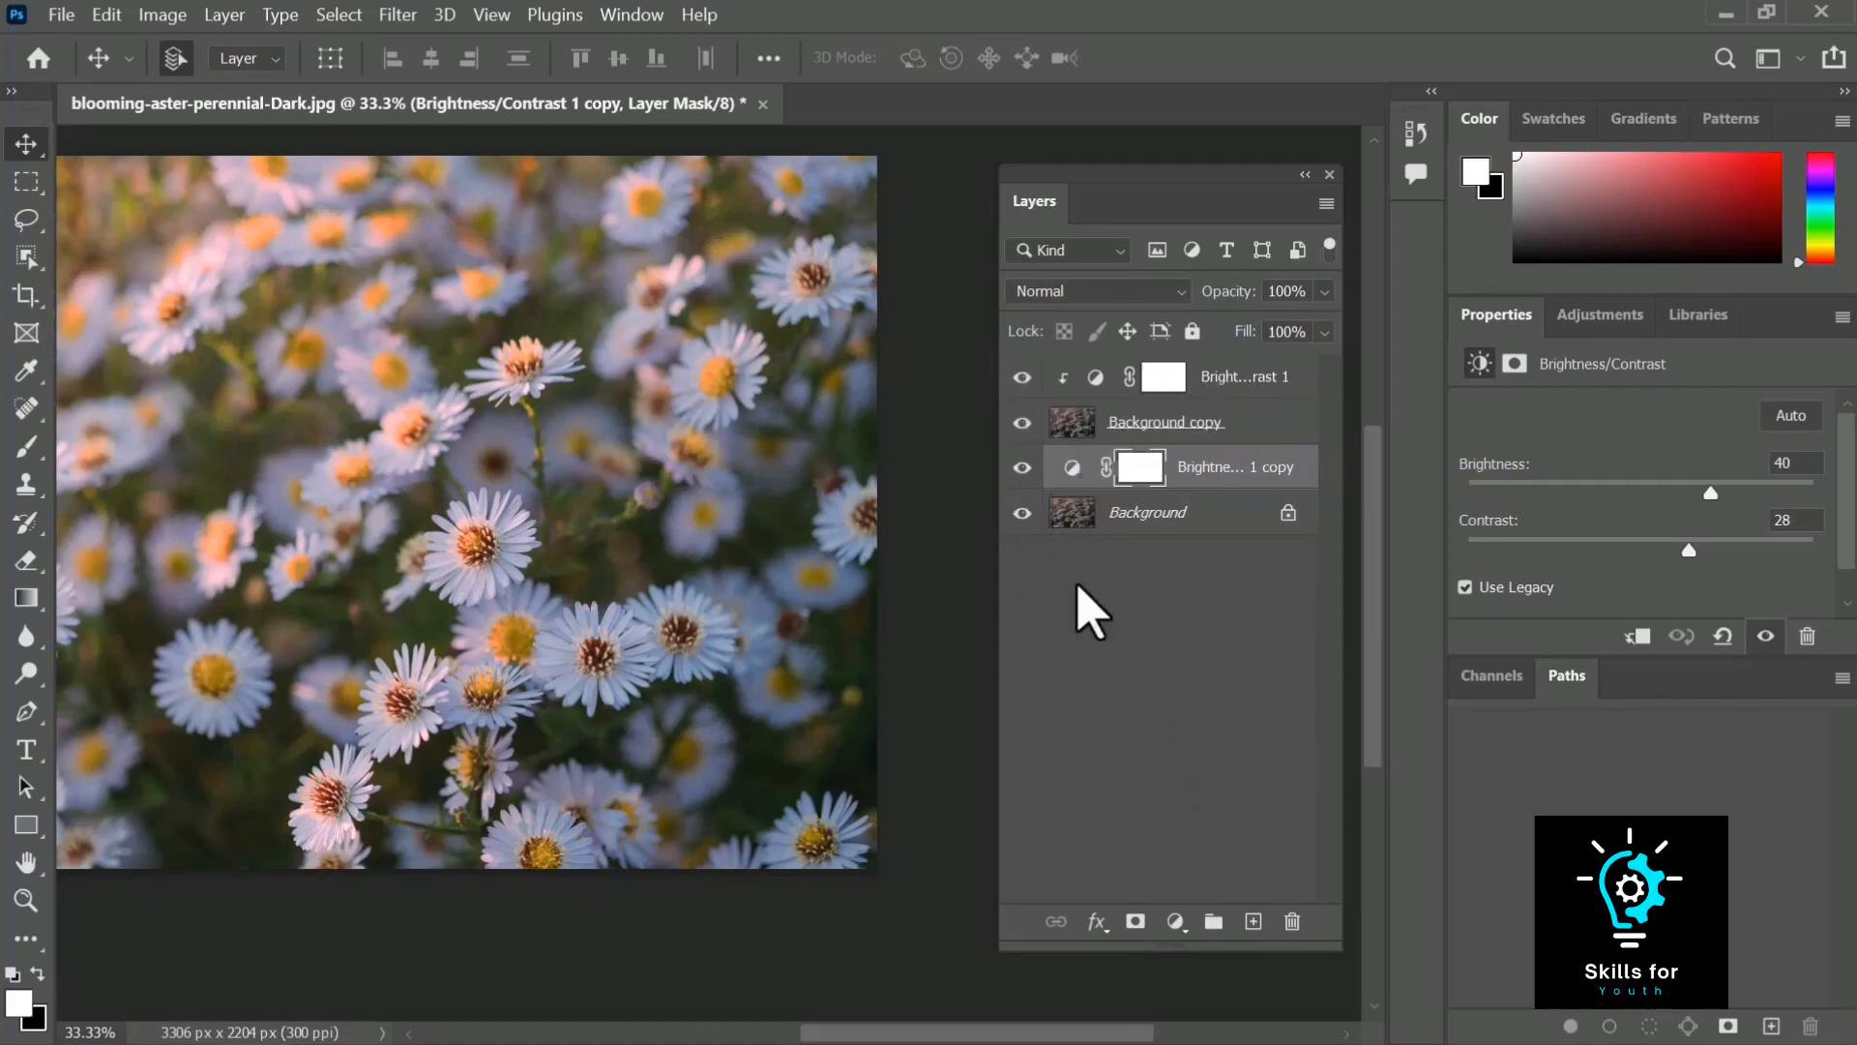
click(1023, 469)
click(1022, 513)
click(1022, 423)
click(1022, 378)
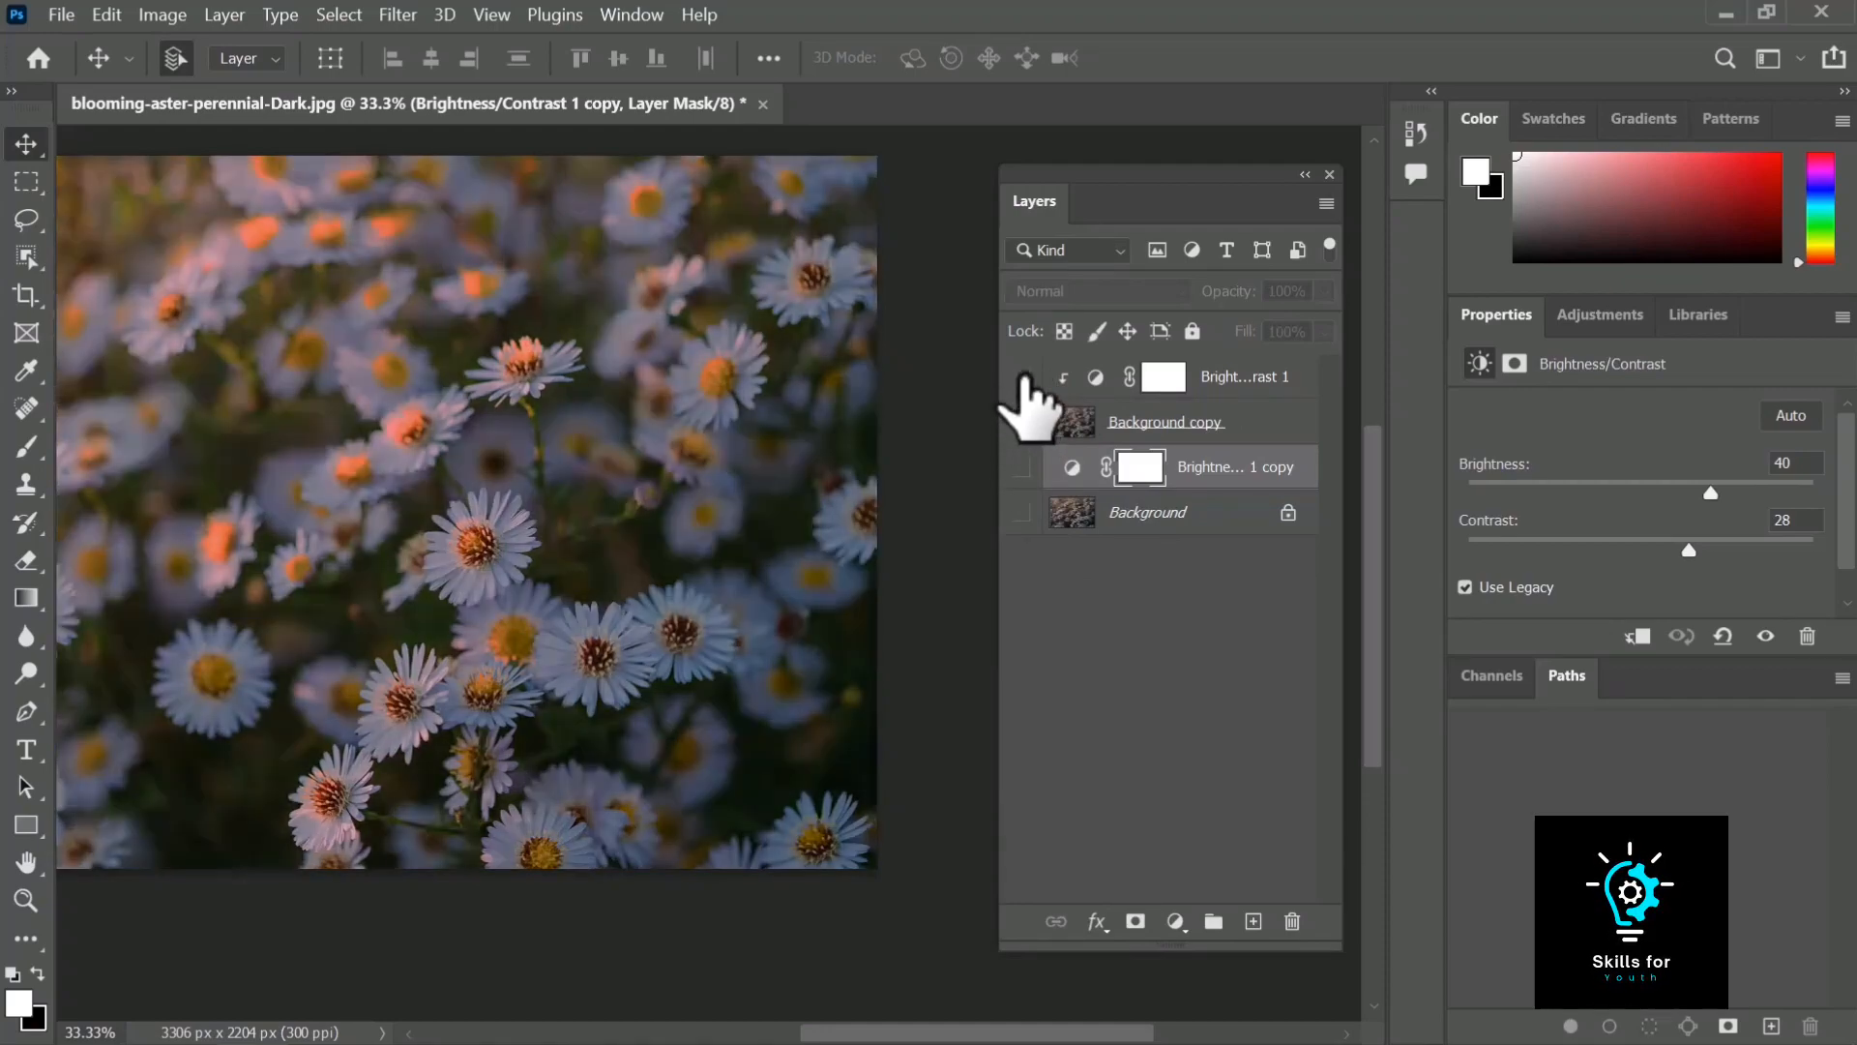
click(1024, 378)
click(1023, 422)
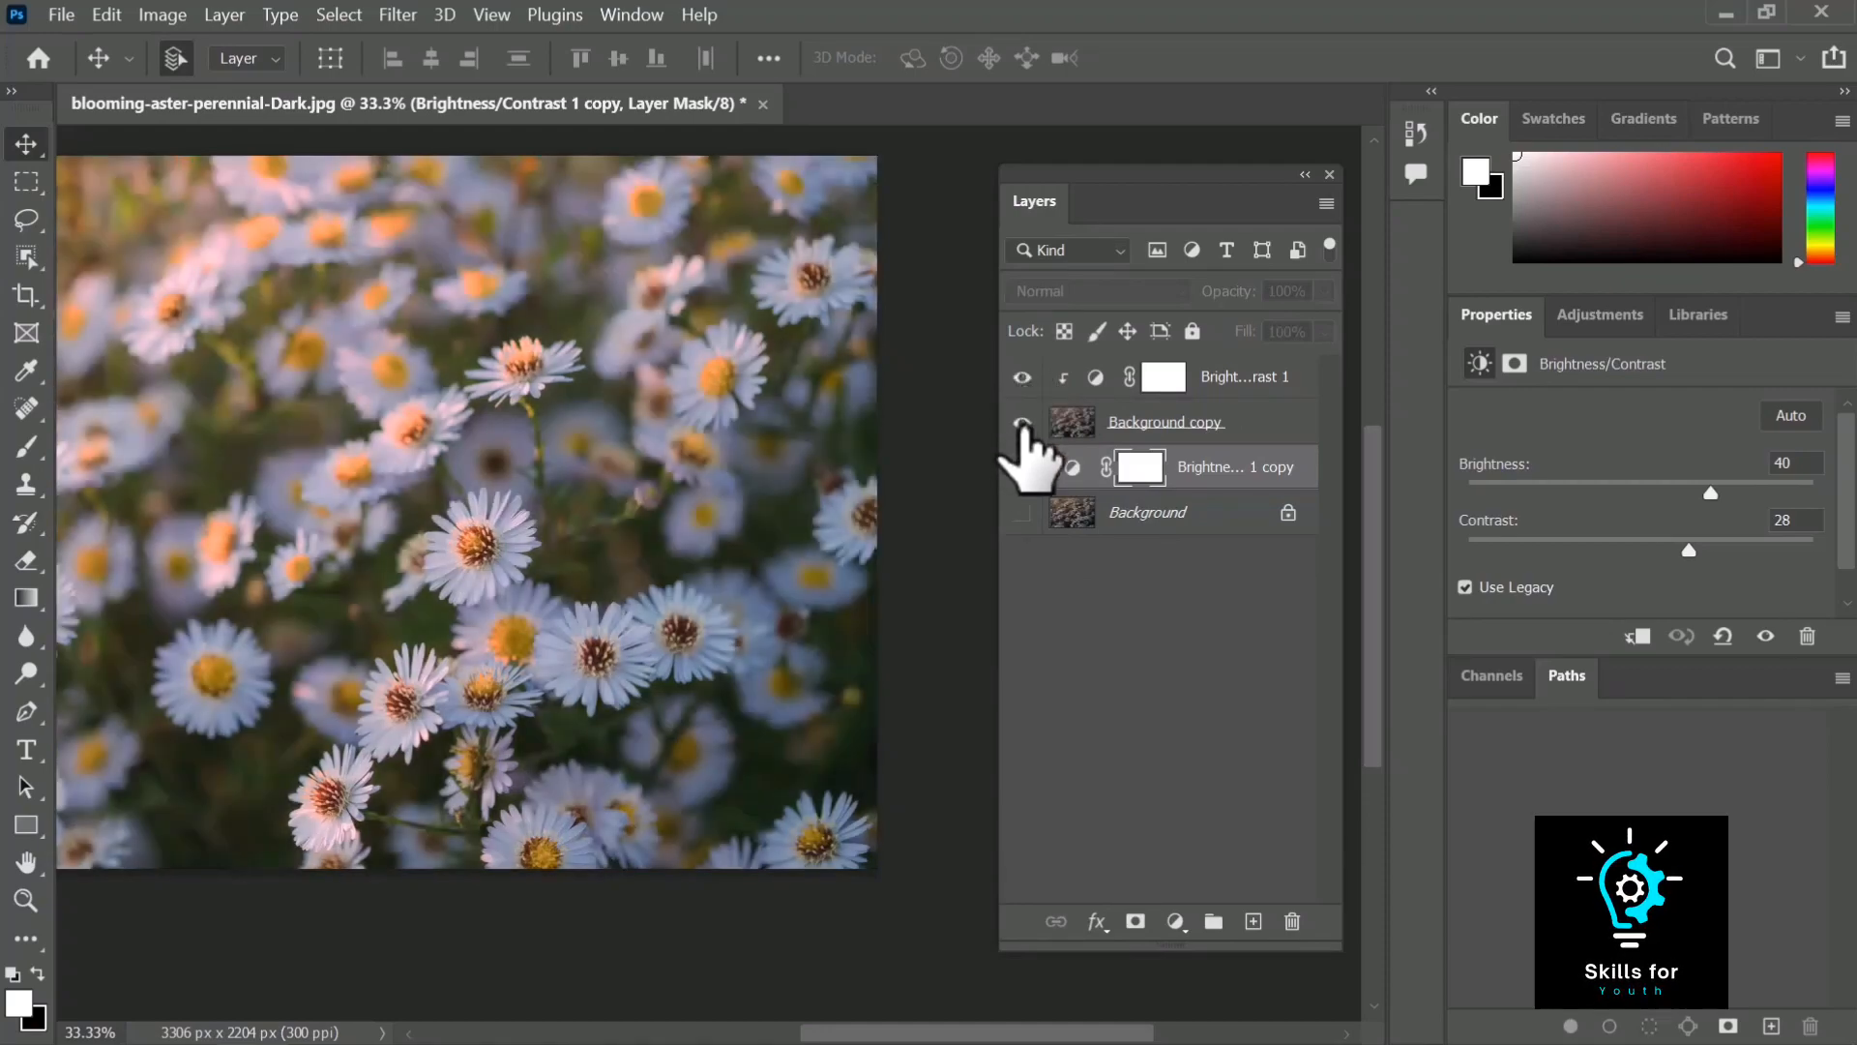
Hide Background copy and show the Background layer with its Brightness/Contrast 1 copy adjustment.
click(1023, 423)
click(1023, 467)
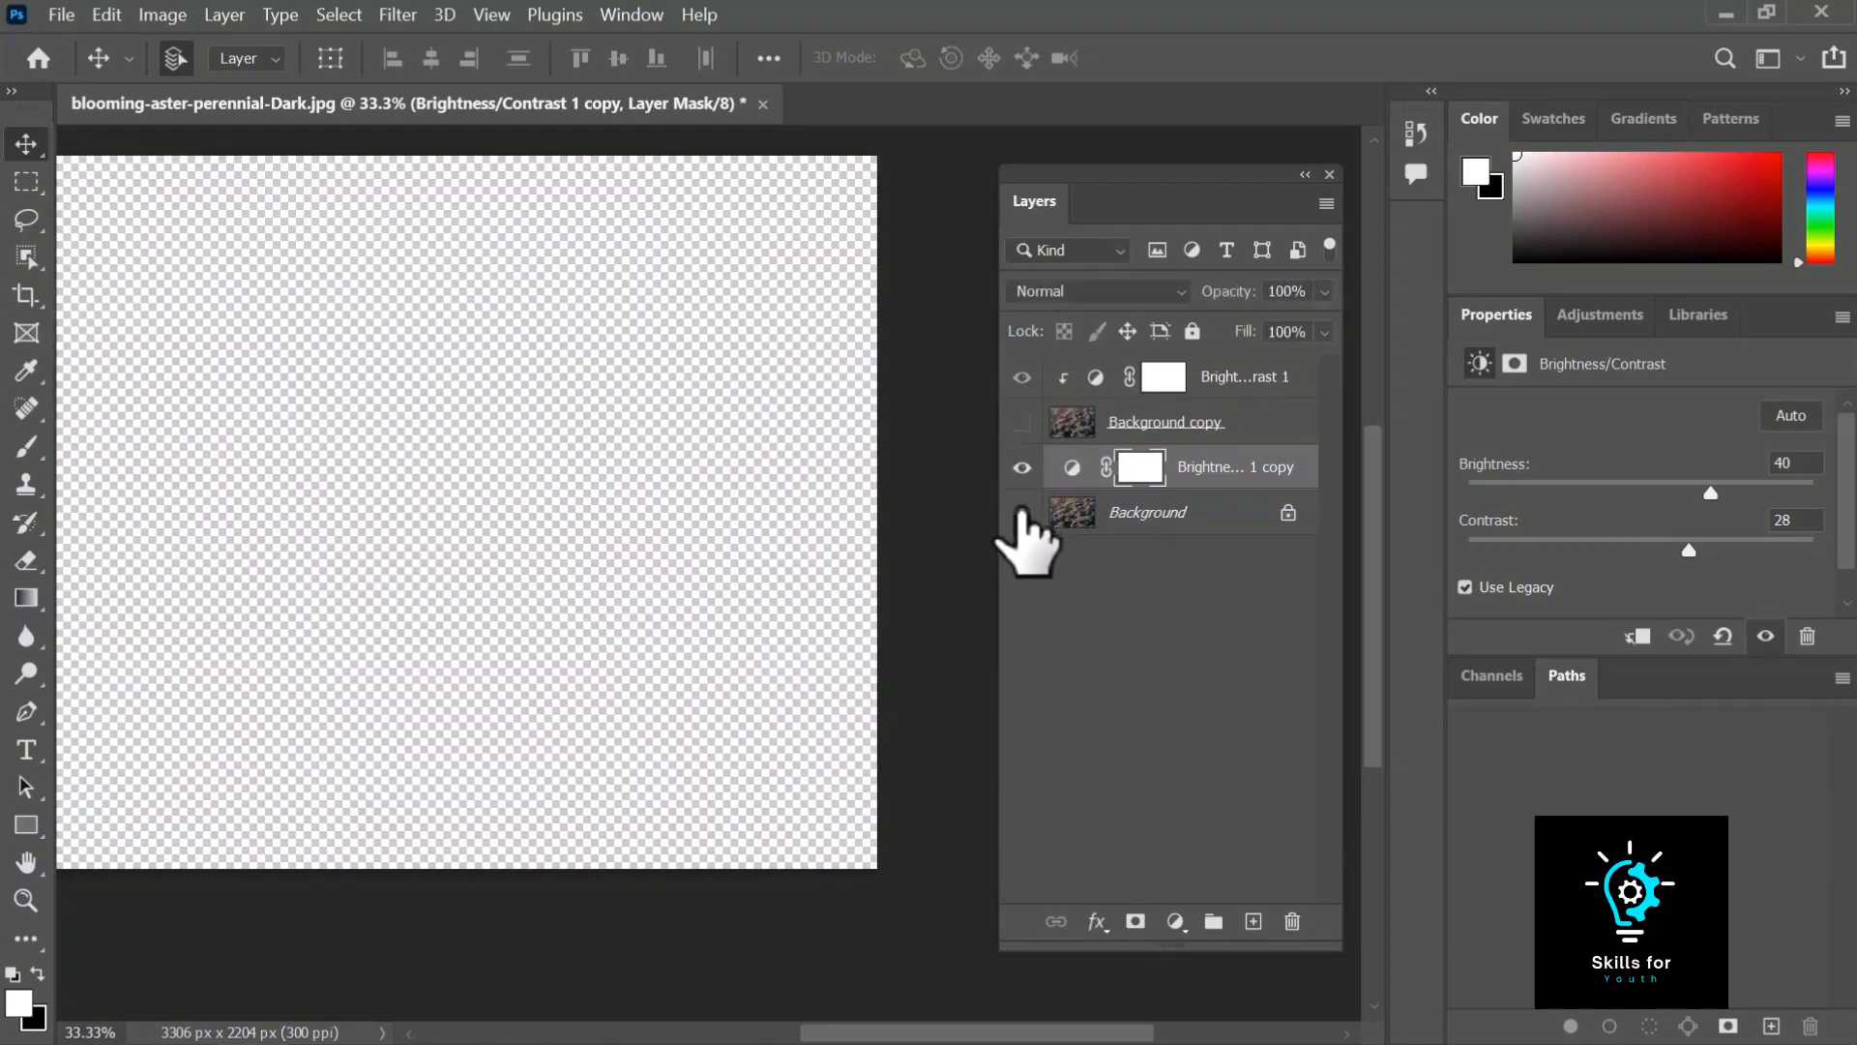
click(1023, 513)
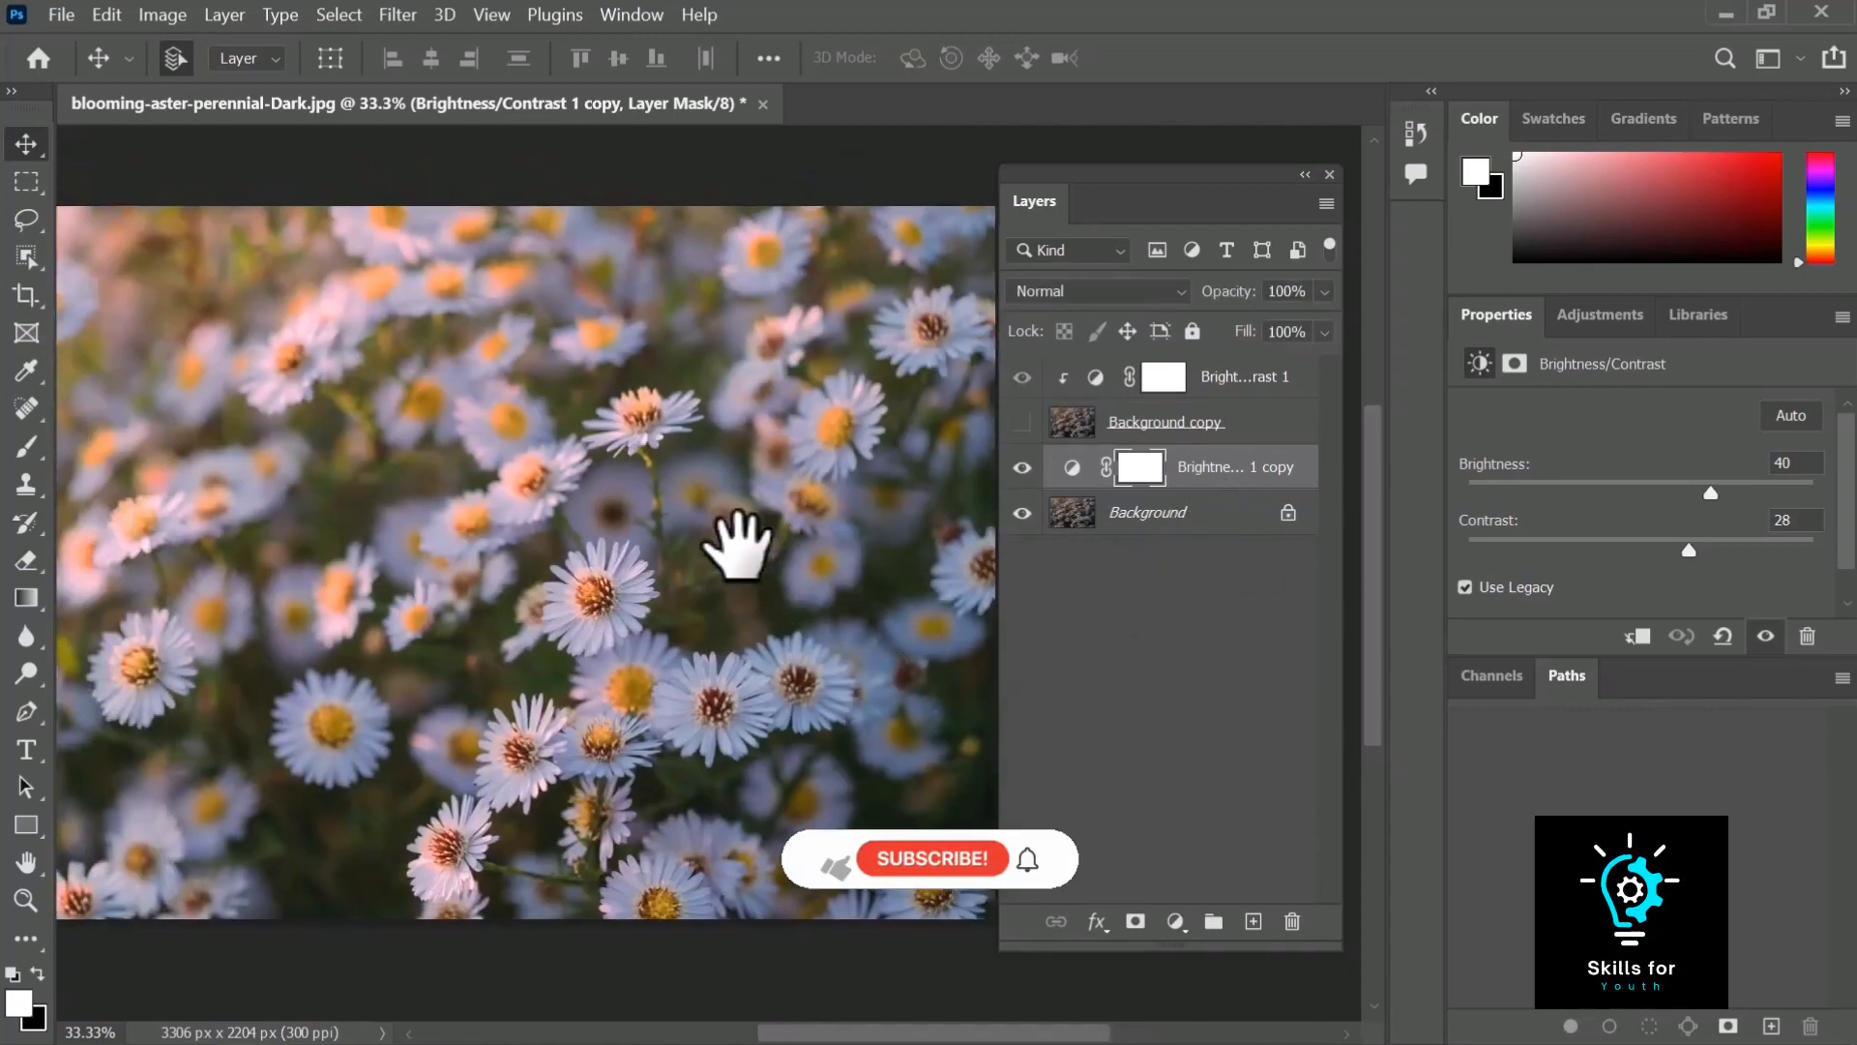